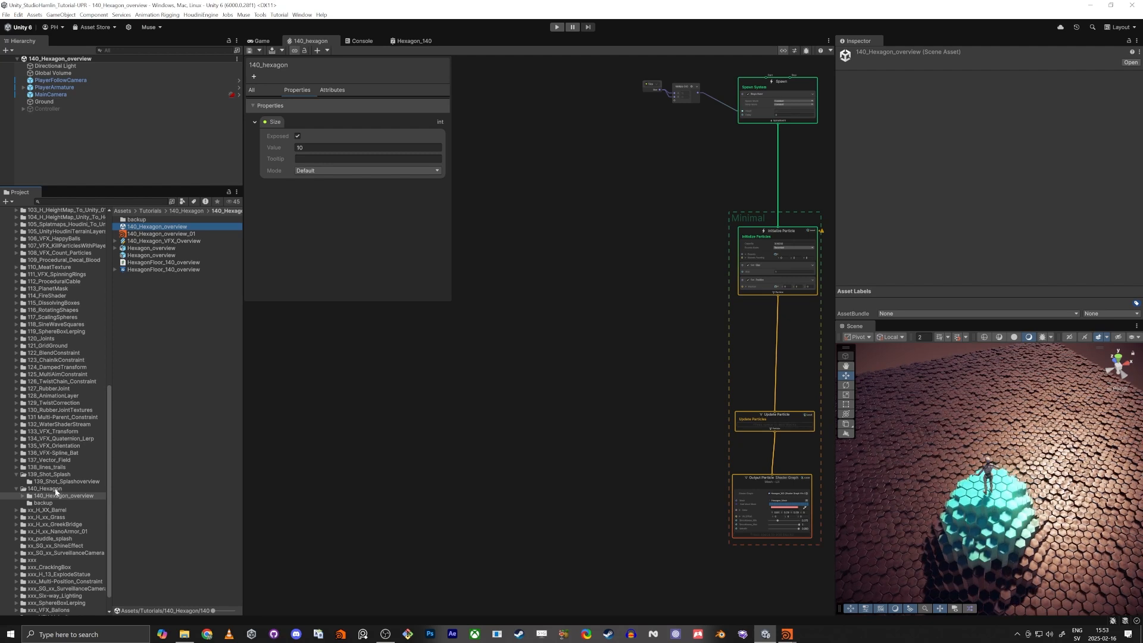
# Open the 140_Hexagon scene from the 140_Hexagon project folder and view the hexagon column with the character.
pyautogui.click(57, 489)
pyautogui.doubleClick(146, 235)
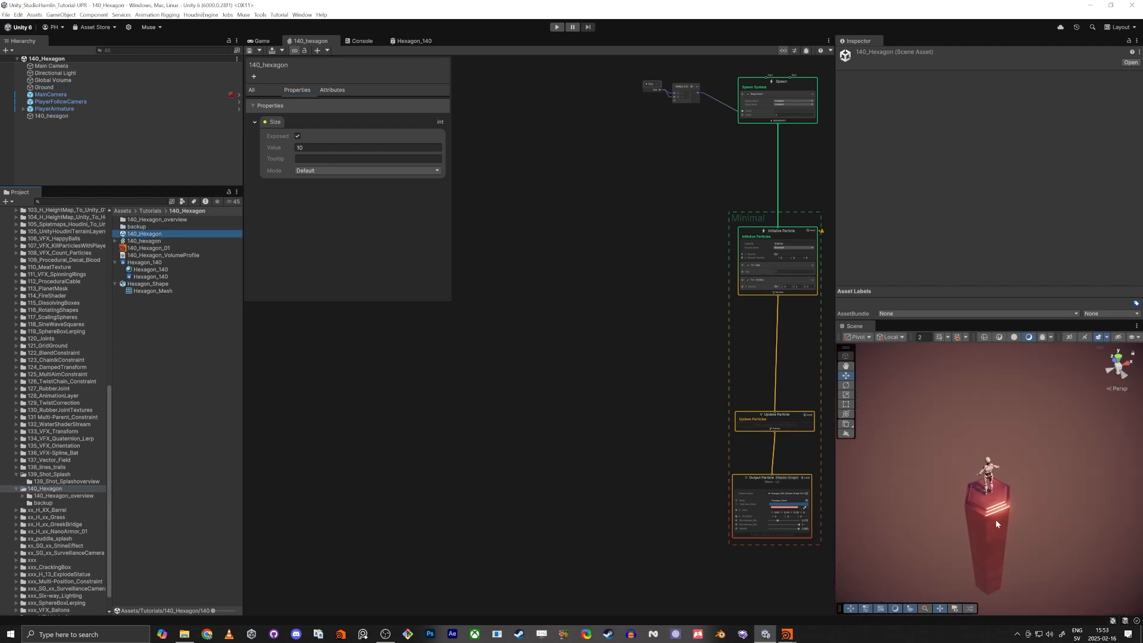
pyautogui.scroll(5, 995, 513)
pyautogui.scroll(-5, 987, 509)
pyautogui.moveTo(987, 509); pyautogui.dragTo(993, 483, button='right')
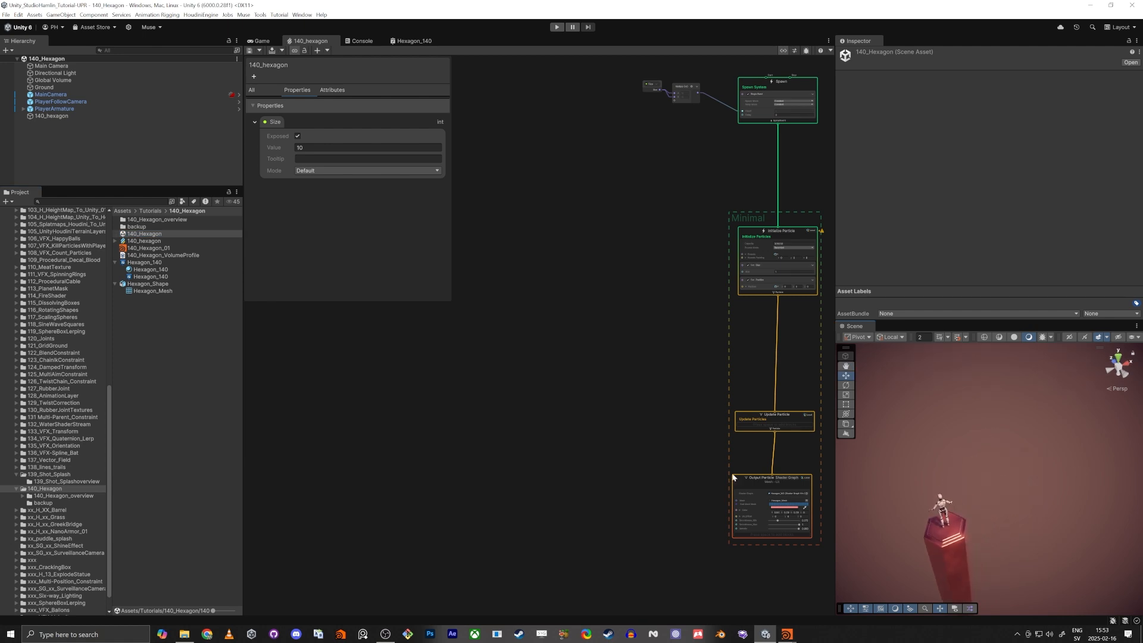
# Enlarge the VFX graph workspace by narrowing the Hierarchy and Project area and the Inspector and Scene area.
pyautogui.moveTo(564, 197); pyautogui.dragTo(478, 250, button='middle')
pyautogui.scroll(3, 524, 313)
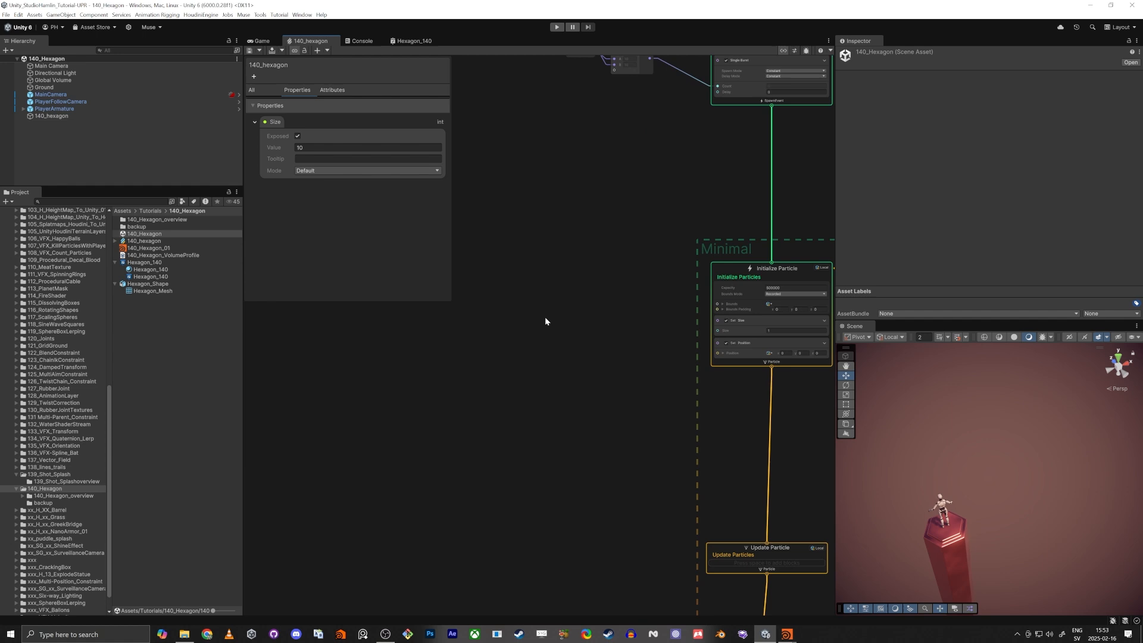
pyautogui.moveTo(545, 316); pyautogui.dragTo(563, 340, button='middle')
pyautogui.moveTo(240, 138); pyautogui.dragTo(122, 145)
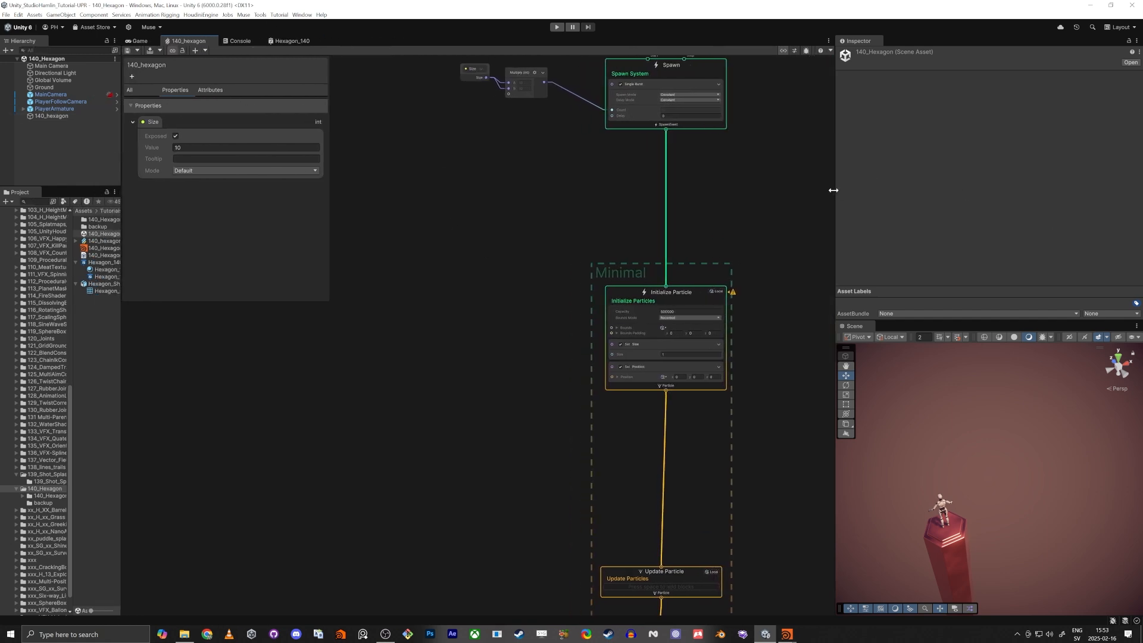
pyautogui.moveTo(833, 190); pyautogui.dragTo(954, 196)
pyautogui.moveTo(1019, 529); pyautogui.dragTo(1034, 528, button='right')
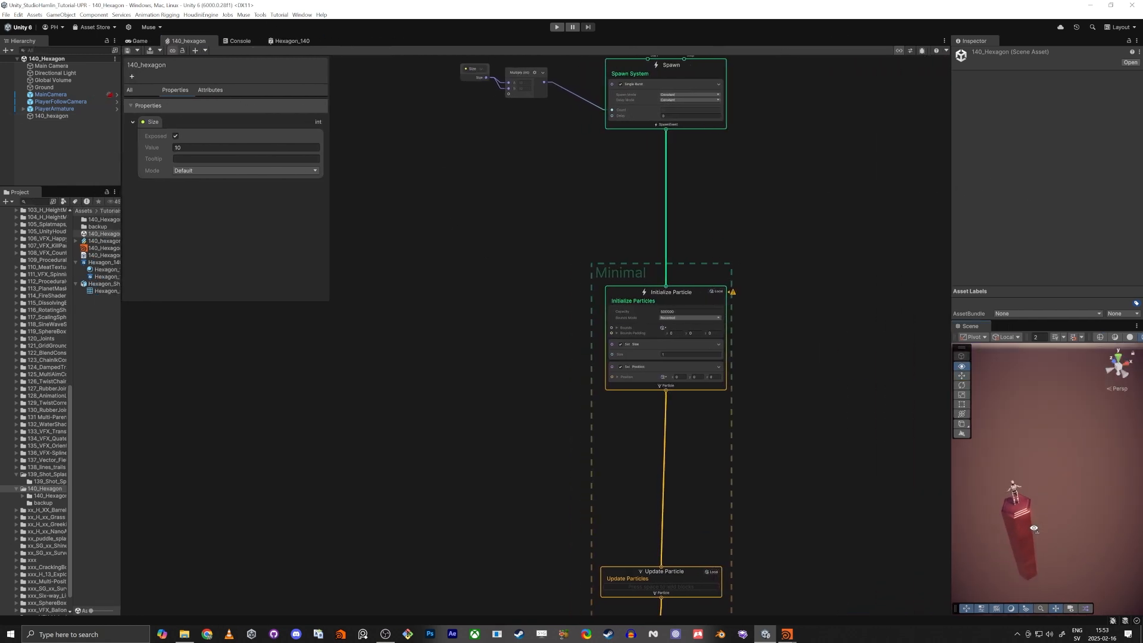
pyautogui.moveTo(542, 423); pyautogui.dragTo(687, 372, button='middle')
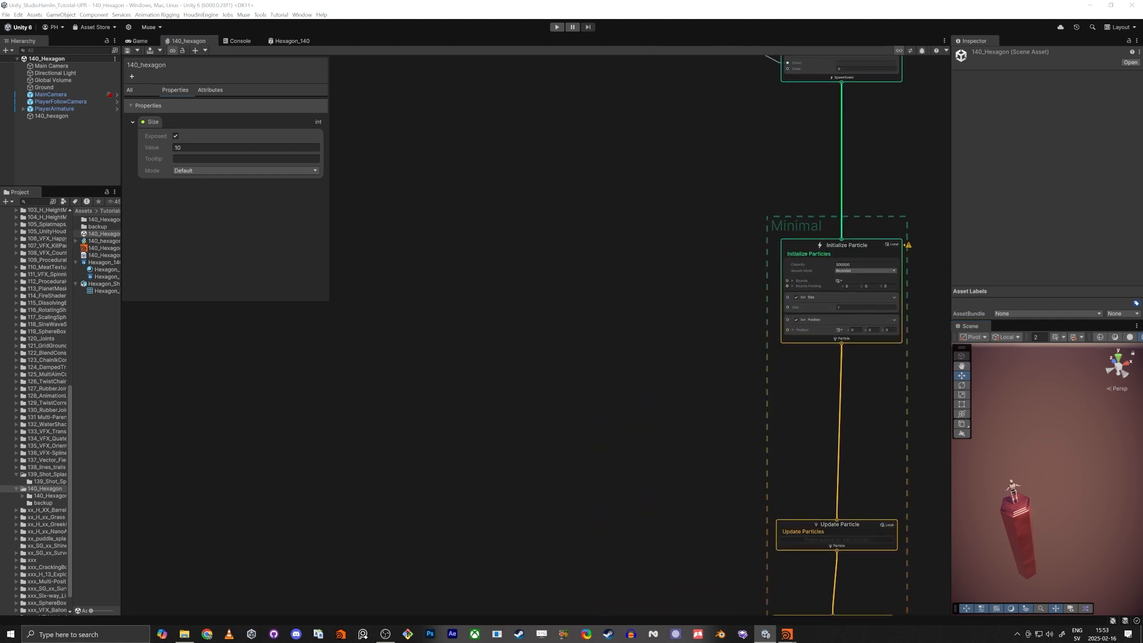
pyautogui.press('space')
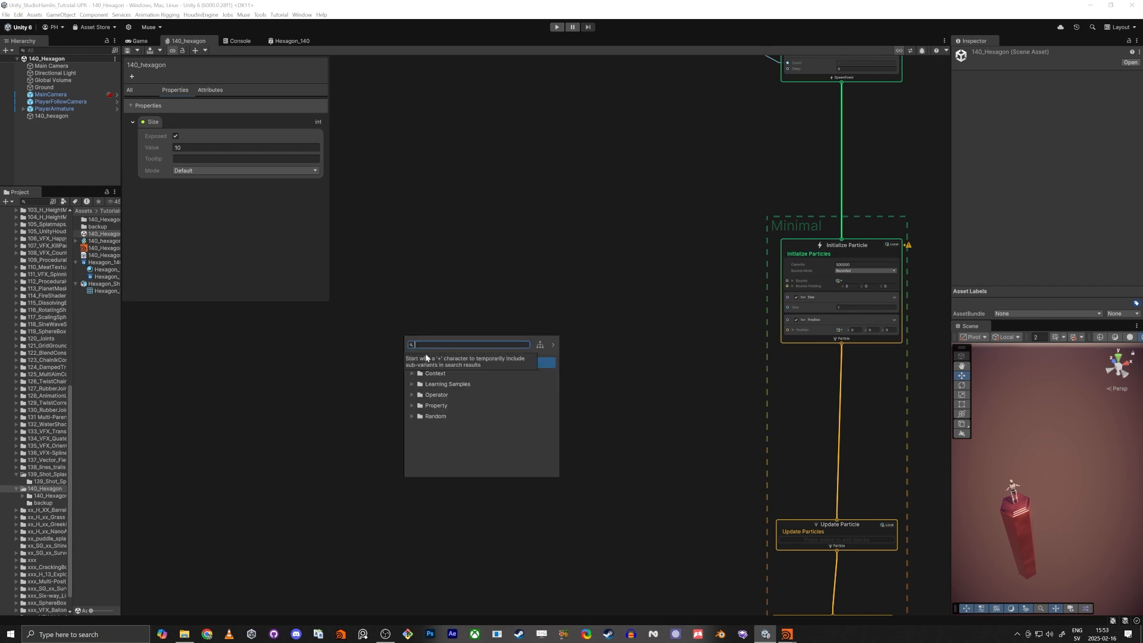
pyautogui.click(474, 288)
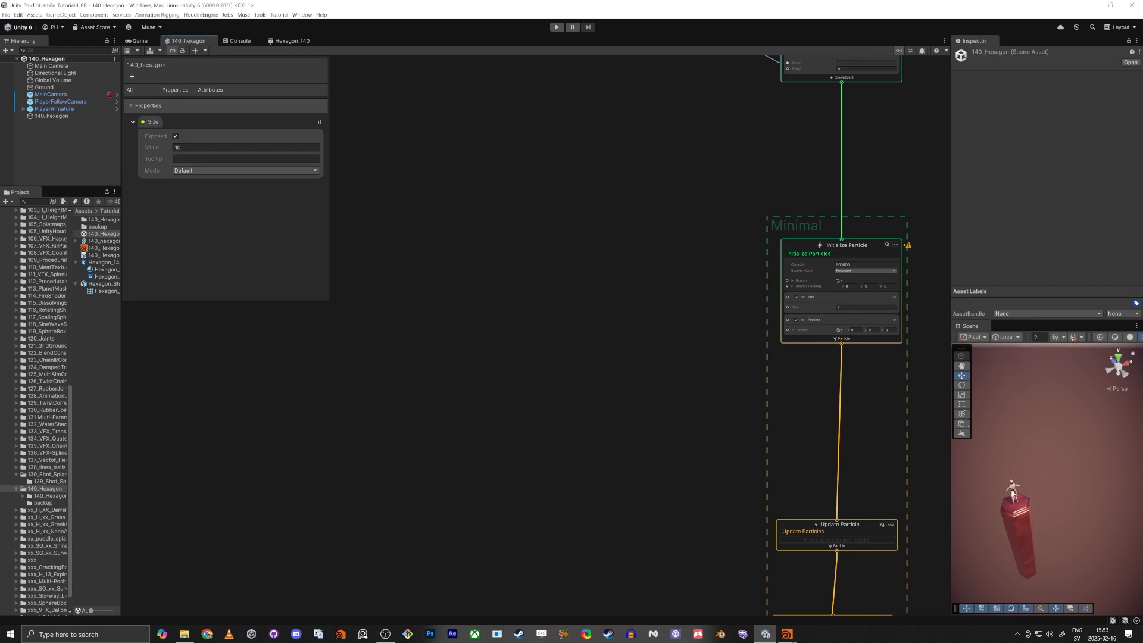
# Switch to Houdini and inspect the full hexagon column in perspective and from the top.
pyautogui.hotkey('alt', 'Tab')
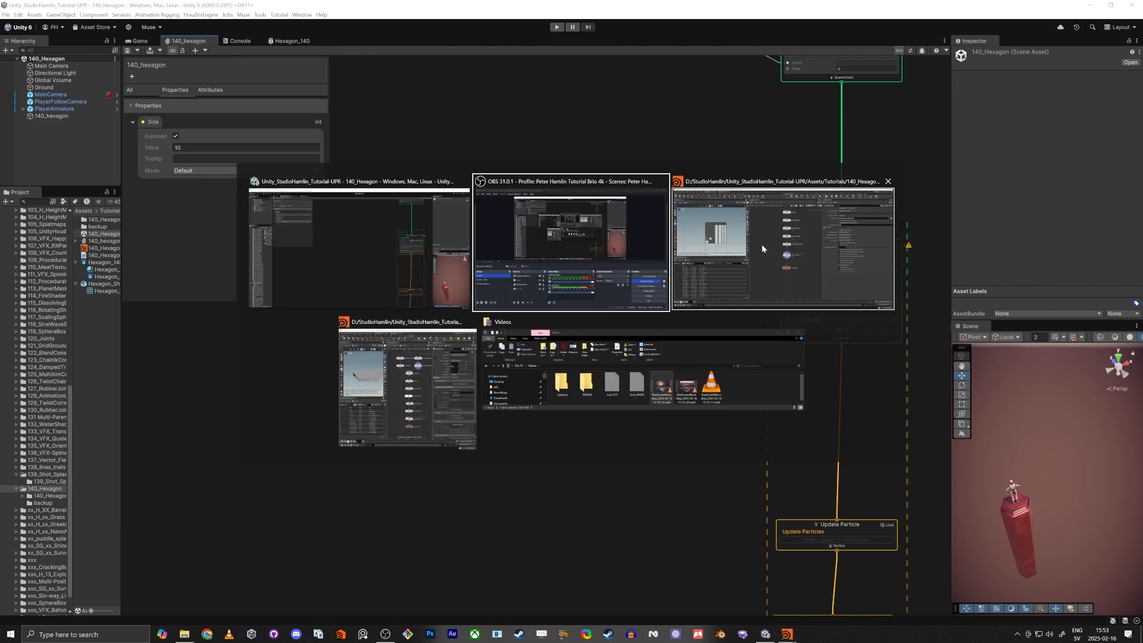
pyautogui.hotkey('space', '1')
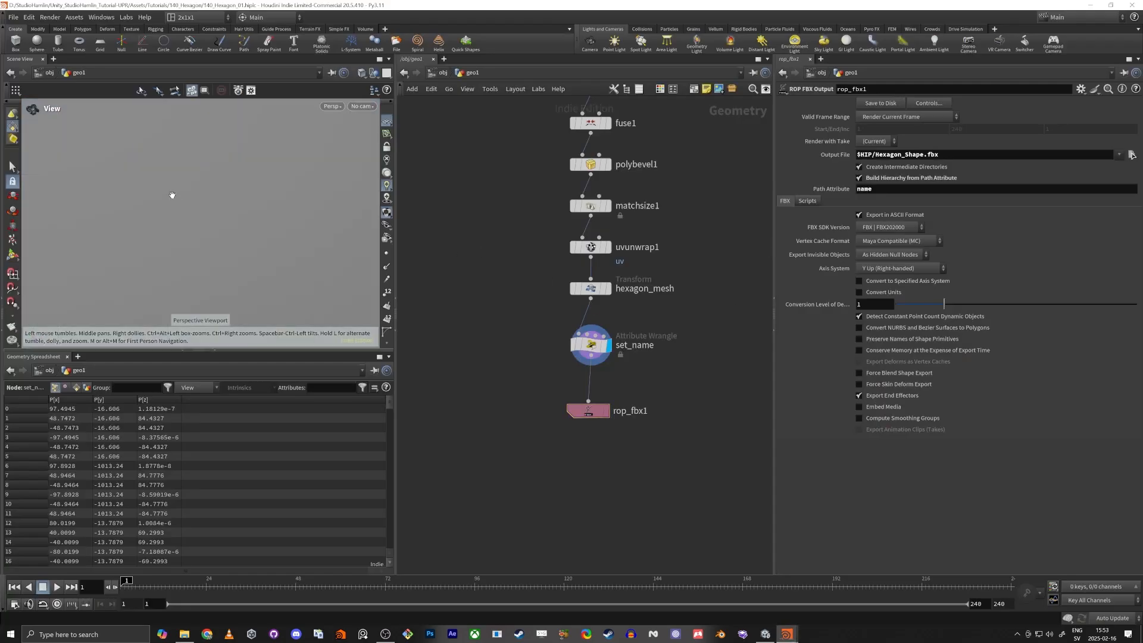
pyautogui.press('h')
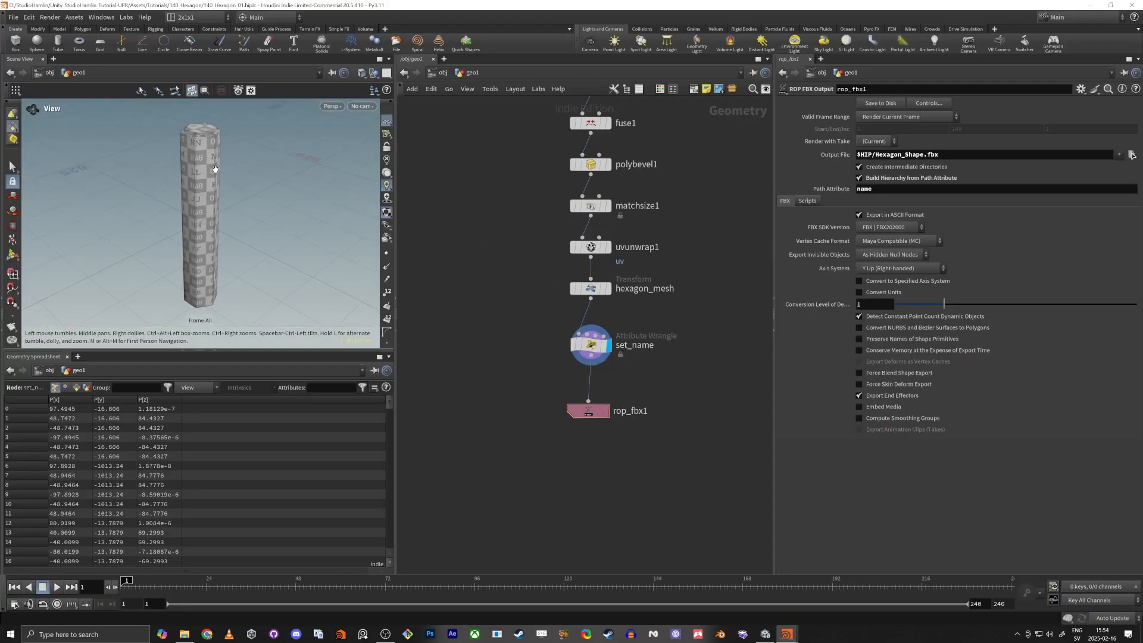
pyautogui.moveTo(215, 169); pyautogui.dragTo(185, 205)
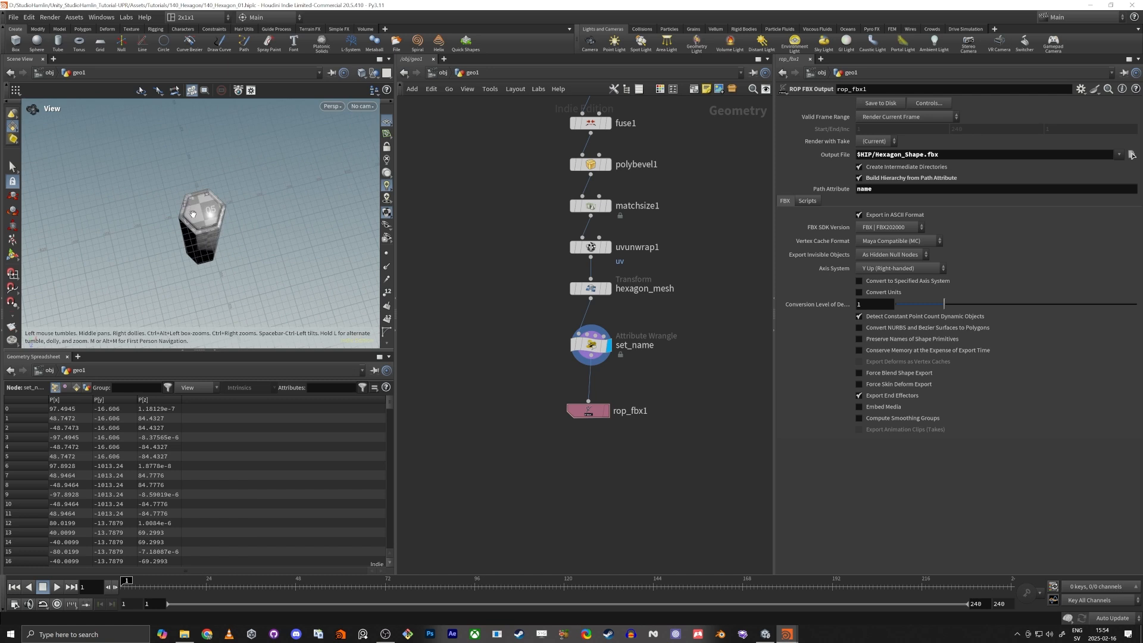
pyautogui.hotkey('space', '2')
pyautogui.press('f')
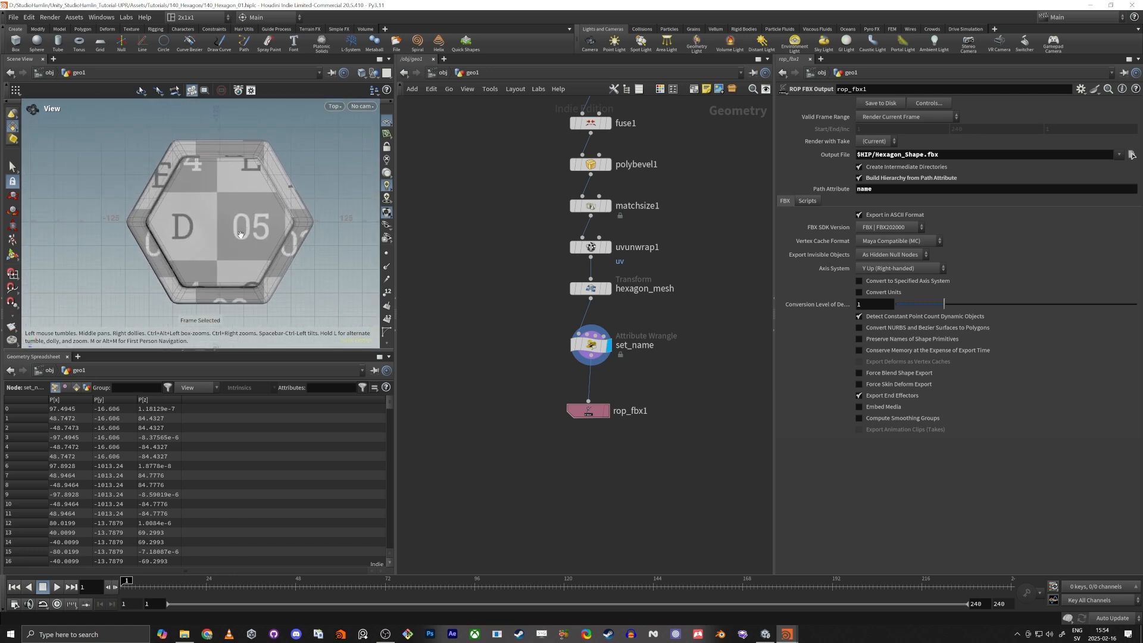
# Display the geometry and parameters of the circle1 node at the start of the network.
pyautogui.moveTo(499, 197); pyautogui.dragTo(554, 508, button='middle')
pyautogui.scroll(2, 763, 110)
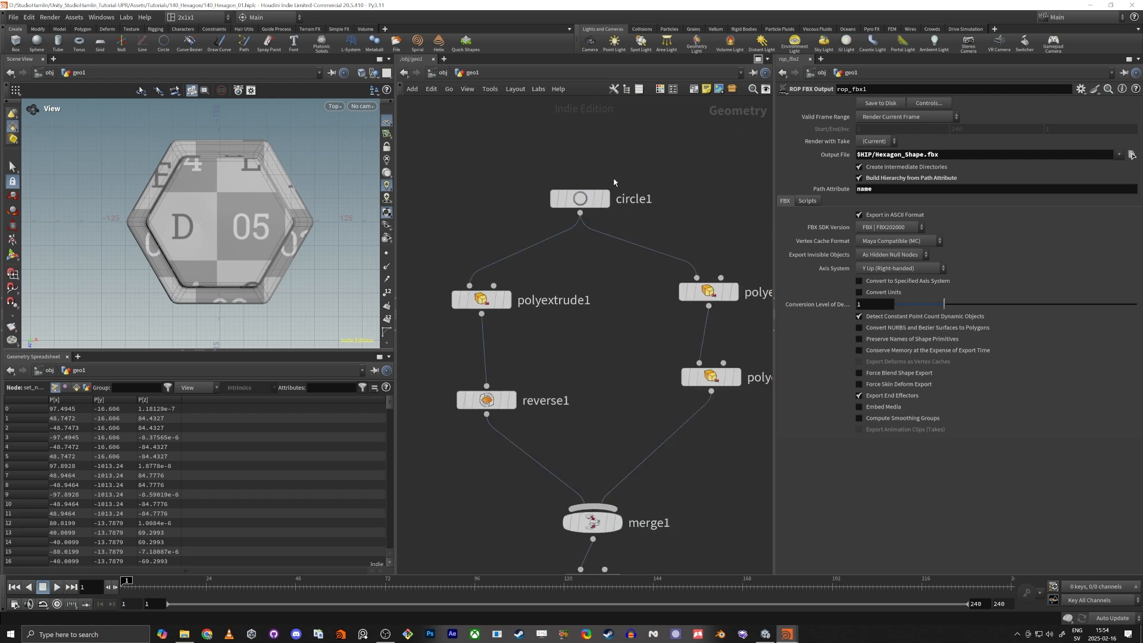
pyautogui.click(608, 204)
pyautogui.click(582, 199)
pyautogui.moveTo(597, 147); pyautogui.dragTo(599, 226, button='middle')
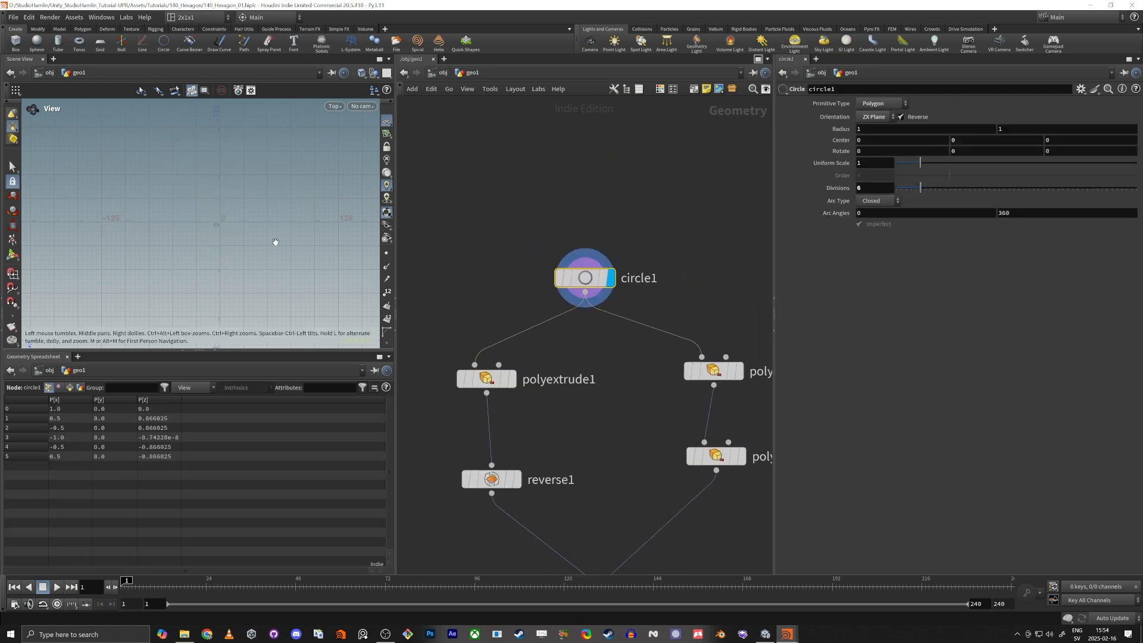
# Examine the circle1 hexagon's corners and edges against the grid from its centre outward in the top view.
pyautogui.hotkey('space', 'f')
pyautogui.scroll(-3, 293, 238)
pyautogui.moveTo(273, 276); pyautogui.dragTo(202, 213, button='middle')
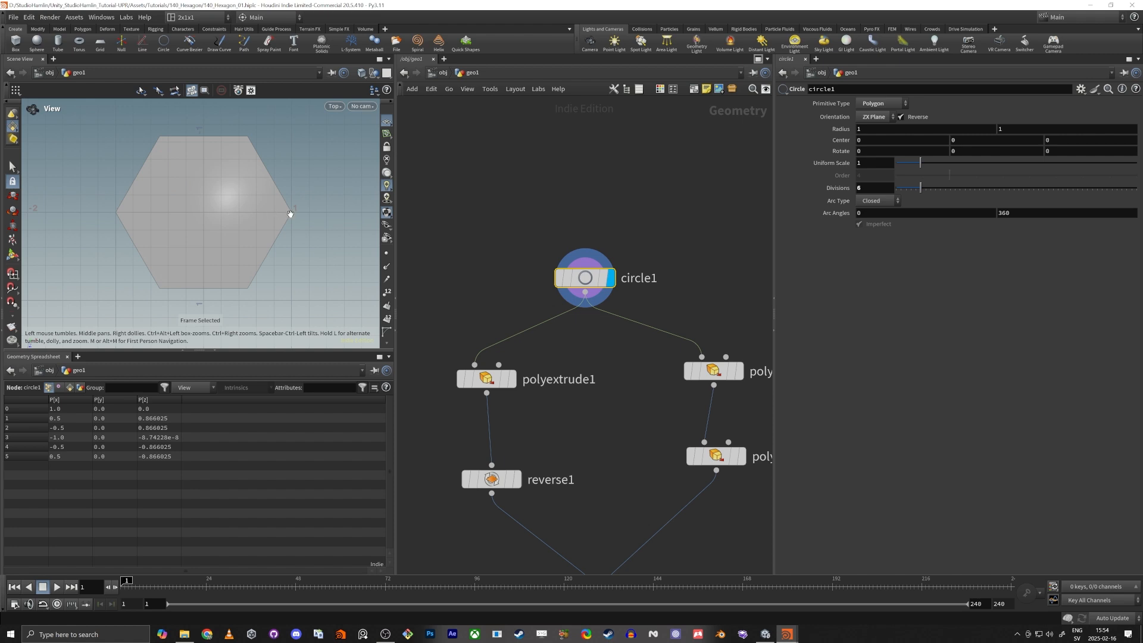
pyautogui.scroll(6, 292, 213)
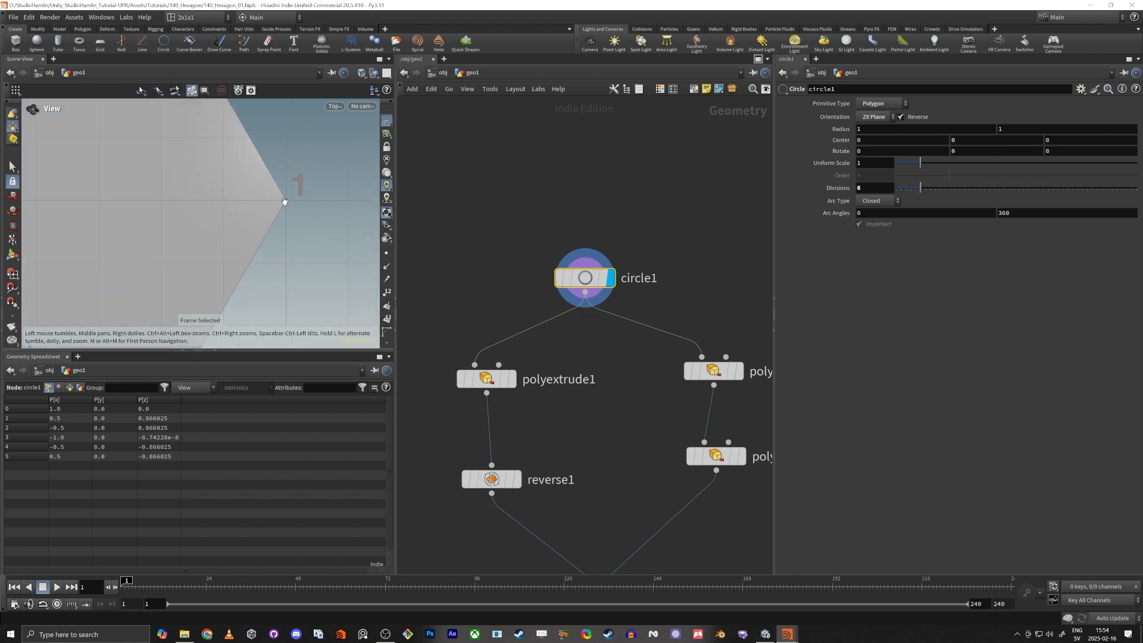
pyautogui.scroll(-6, 288, 202)
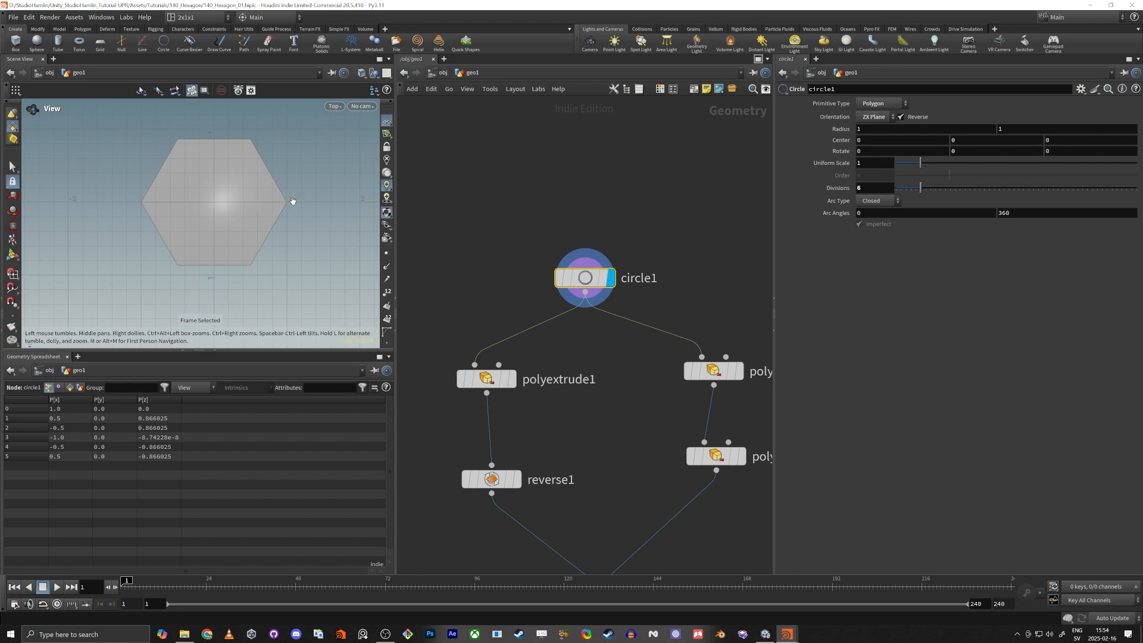
pyautogui.moveTo(224, 217); pyautogui.dragTo(239, 242, button='middle')
pyautogui.moveTo(226, 229); pyautogui.dragTo(271, 220, button='right')
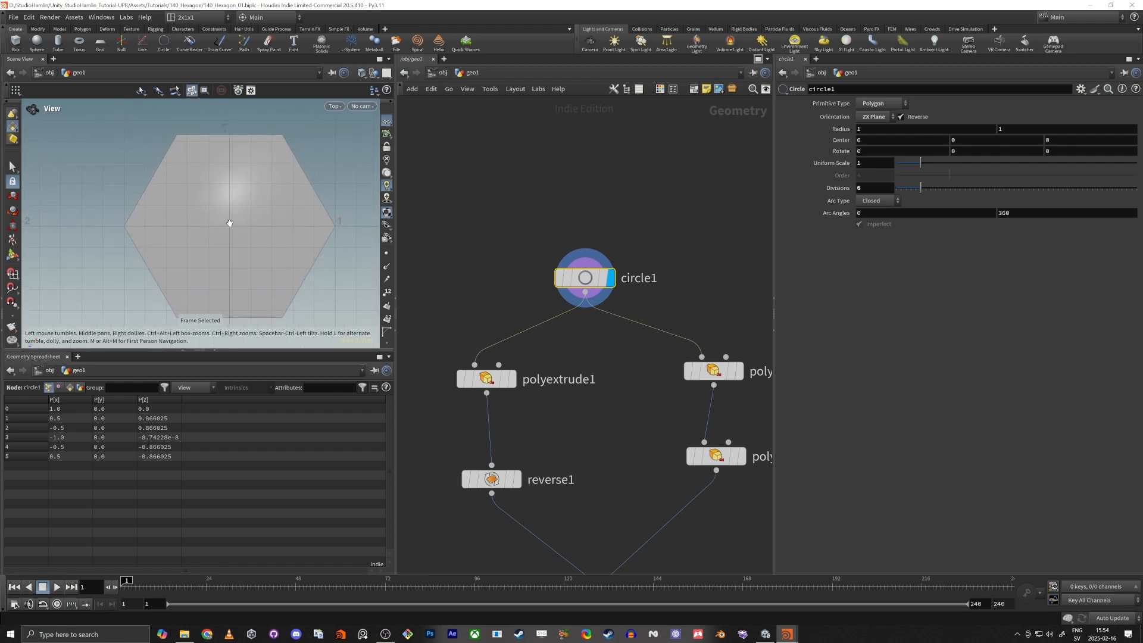
pyautogui.moveTo(230, 147); pyautogui.dragTo(280, 204, button='right')
pyautogui.moveTo(362, 264); pyautogui.dragTo(335, 269, button='middle')
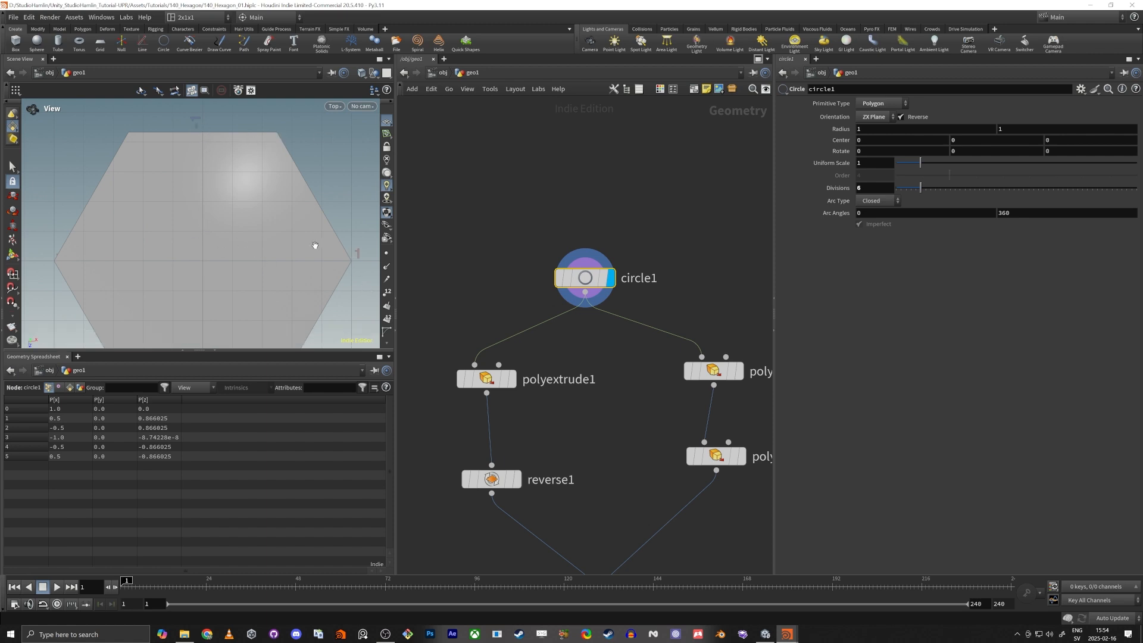
pyautogui.press('h')
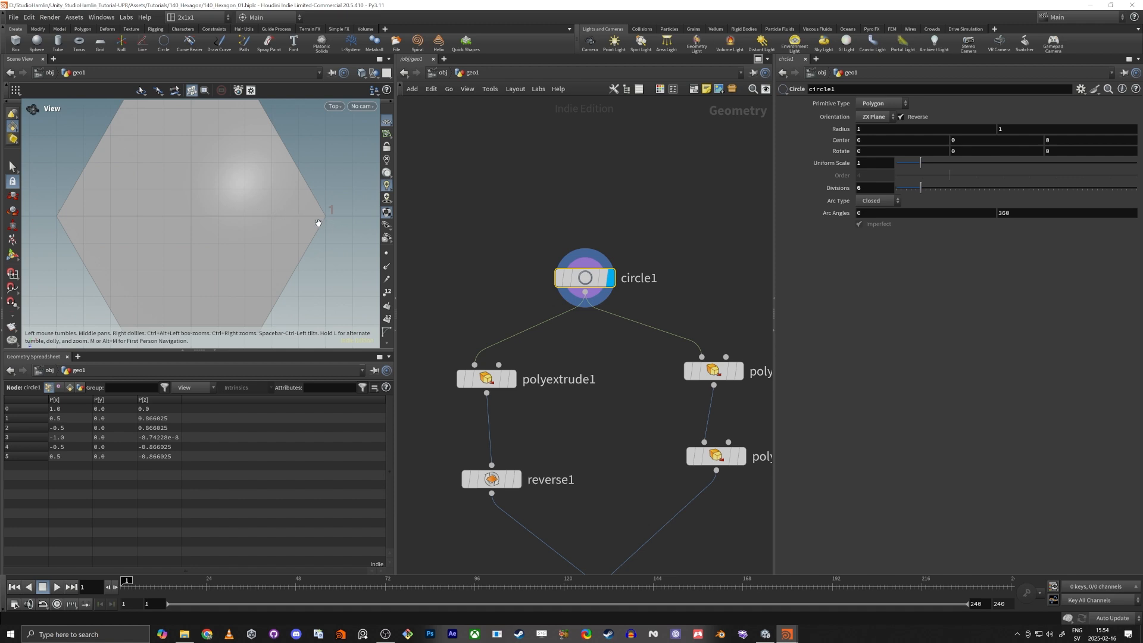
# Switch back to Unity and add a float property named Size 2 to the 140_hexagon graph.
pyautogui.hotkey('alt', 'Tab')
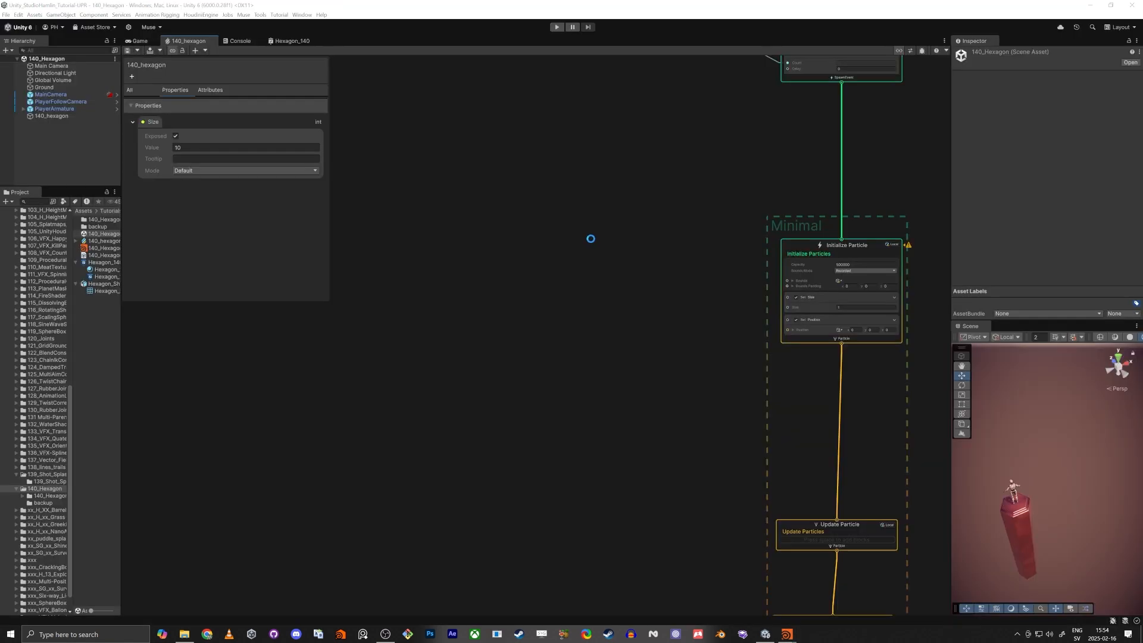
pyautogui.moveTo(517, 304); pyautogui.dragTo(558, 349, button='middle')
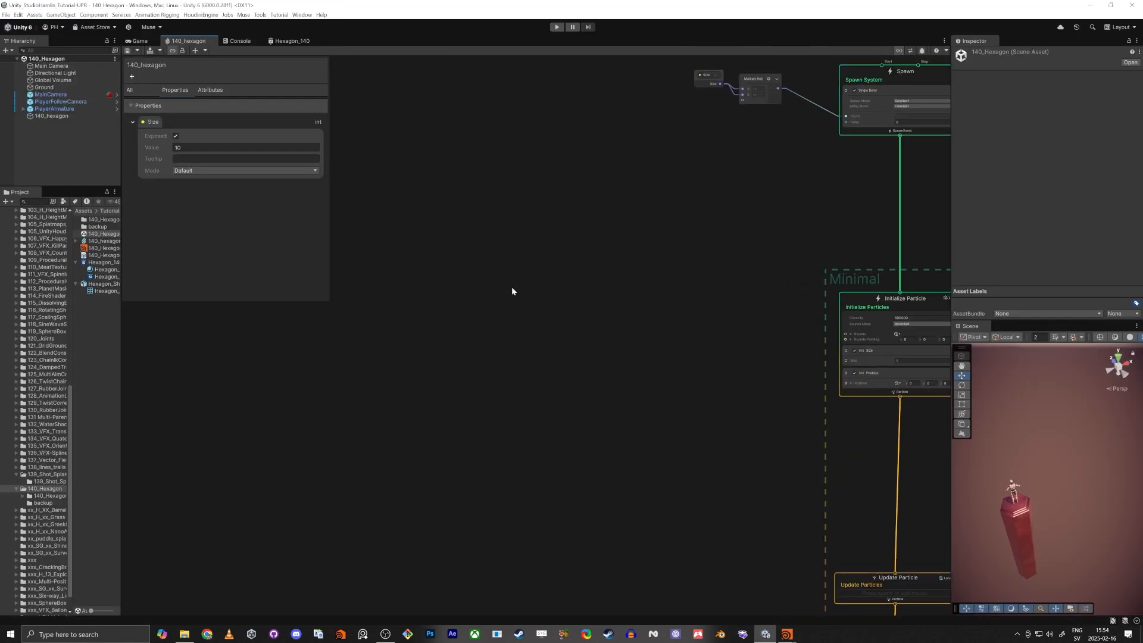
pyautogui.click(132, 76)
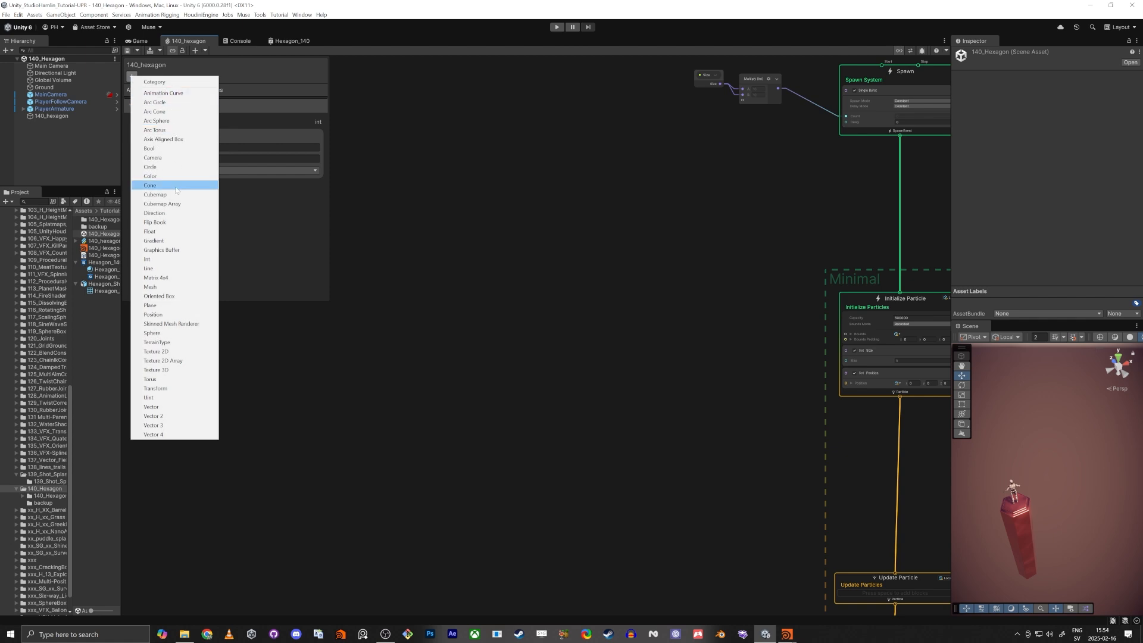
pyautogui.click(215, 231)
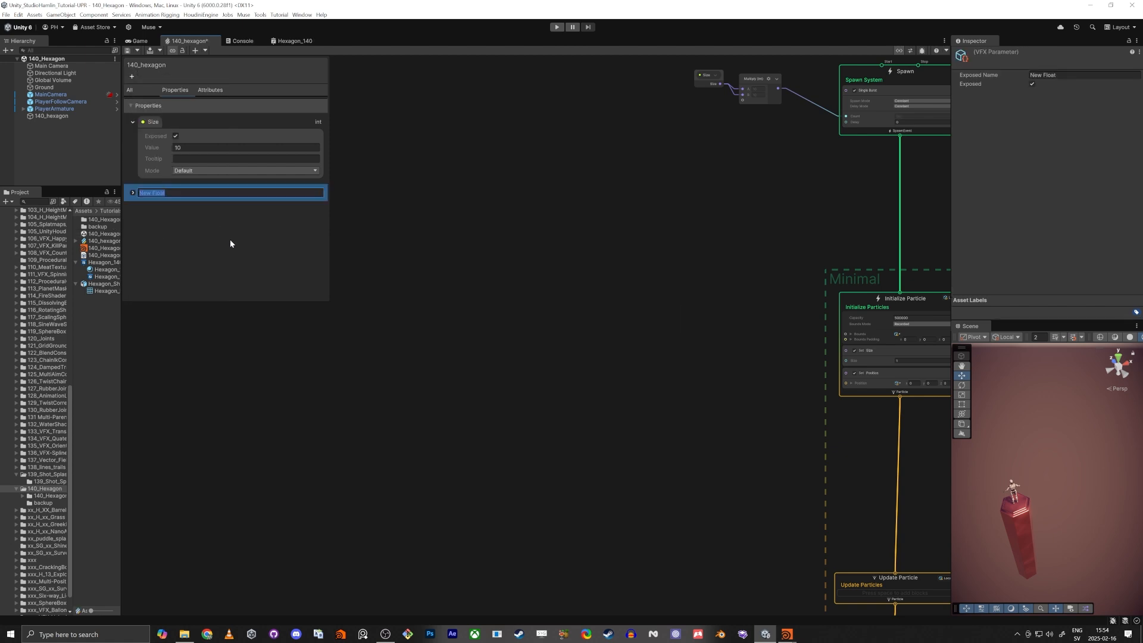
pyautogui.write('Size 2')
pyautogui.press('Return')
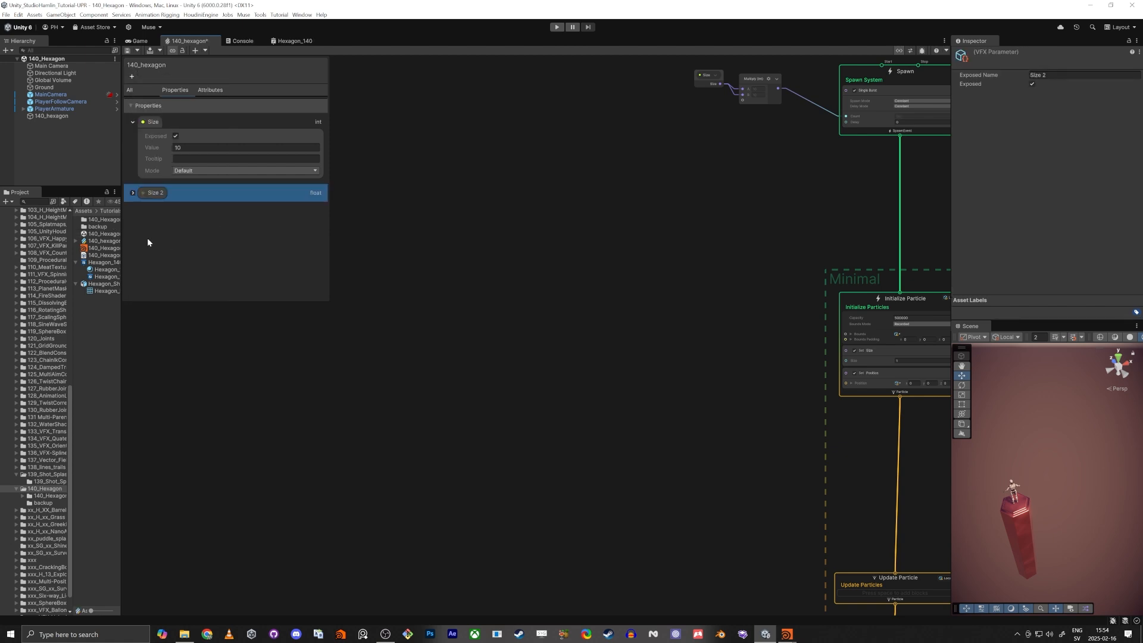
# Rename the integer Size property as GridSize.
pyautogui.doubleClick(149, 124)
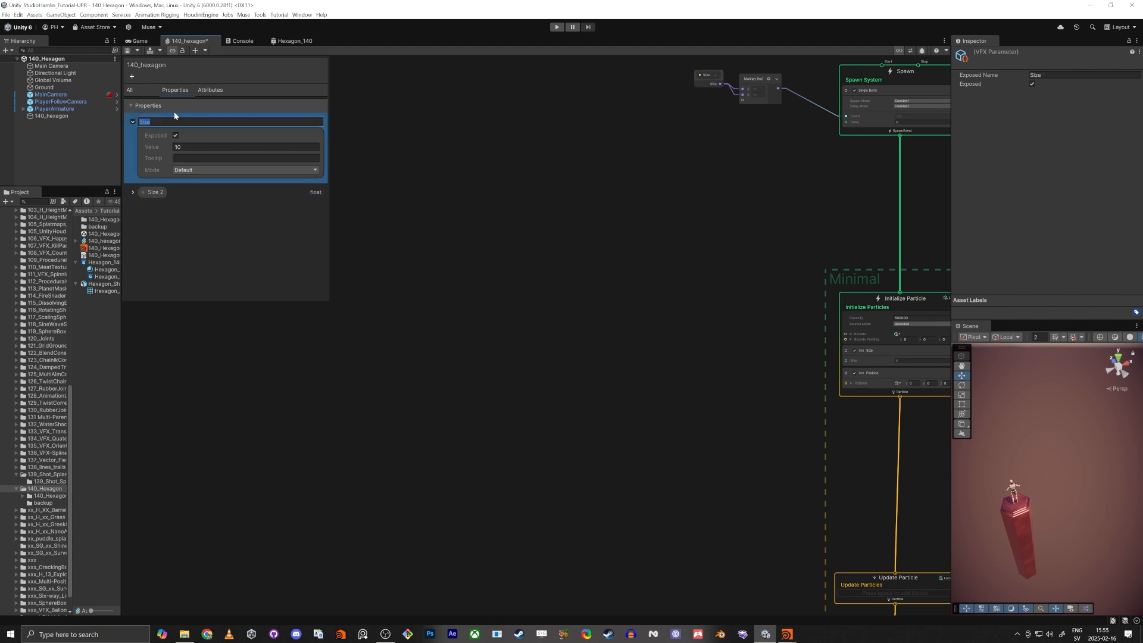
pyautogui.write('GridSize')
pyautogui.press('Return')
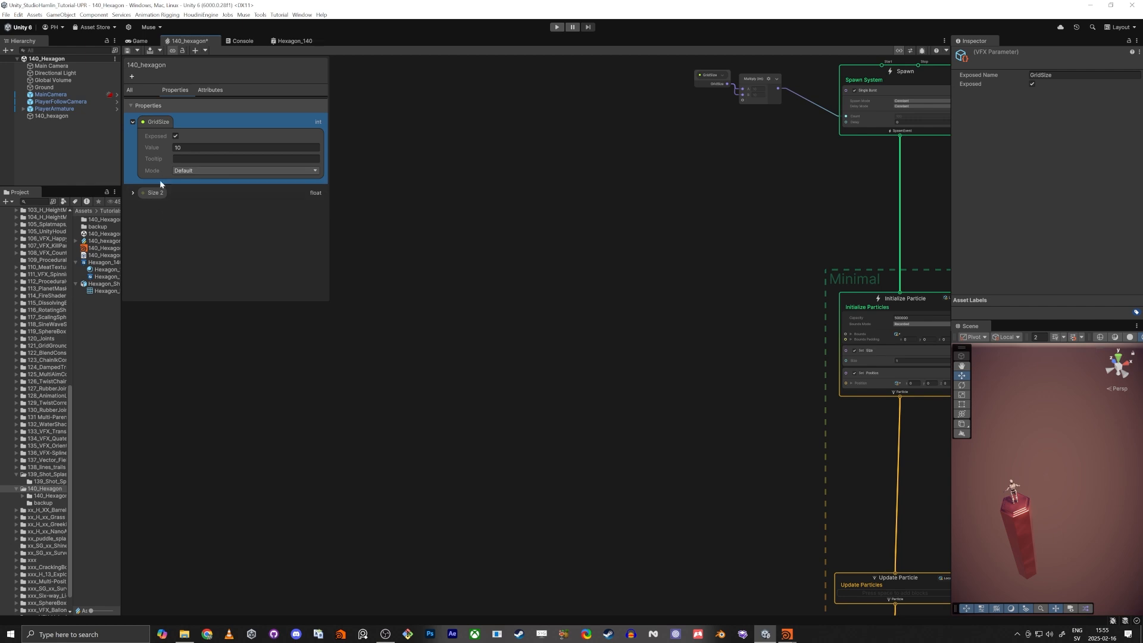
# Rename the float size property as HexagonSize.
pyautogui.click(147, 199)
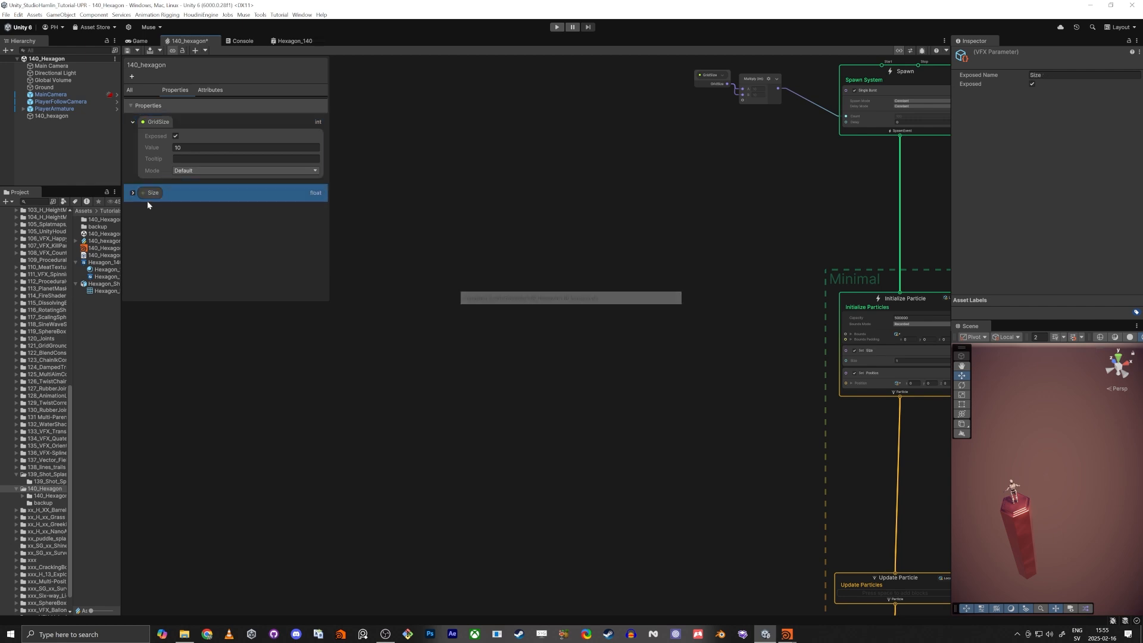
pyautogui.doubleClick(136, 197)
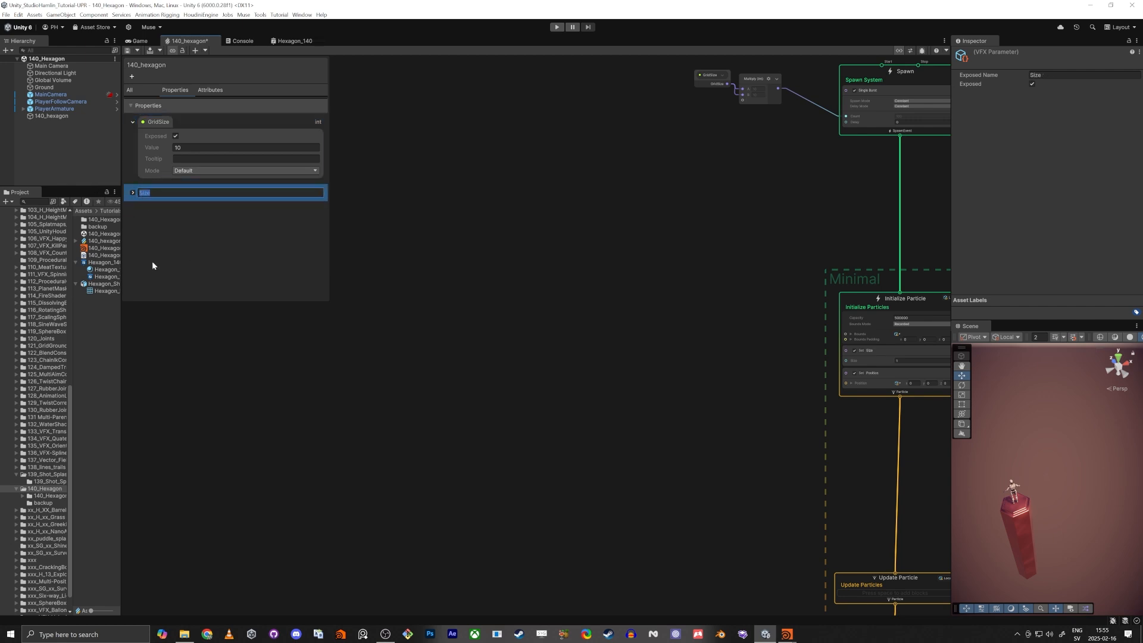
pyautogui.write('HexagonSize')
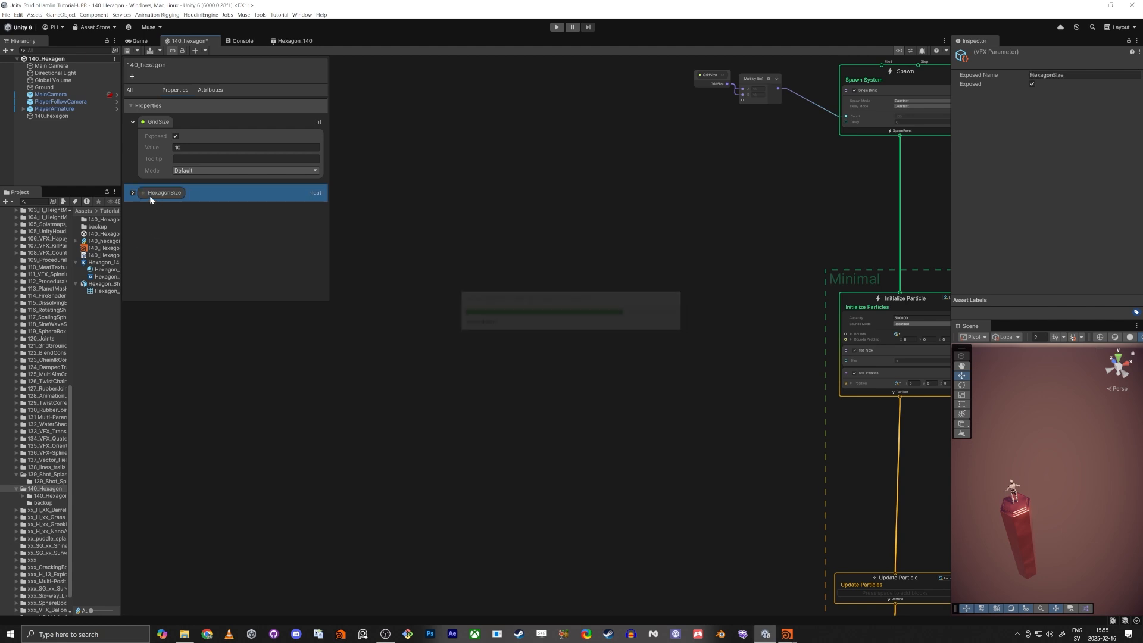
# Expand the HexagonSize property's settings and place the property as a node in the empty graph area.
pyautogui.click(132, 192)
pyautogui.click(195, 228)
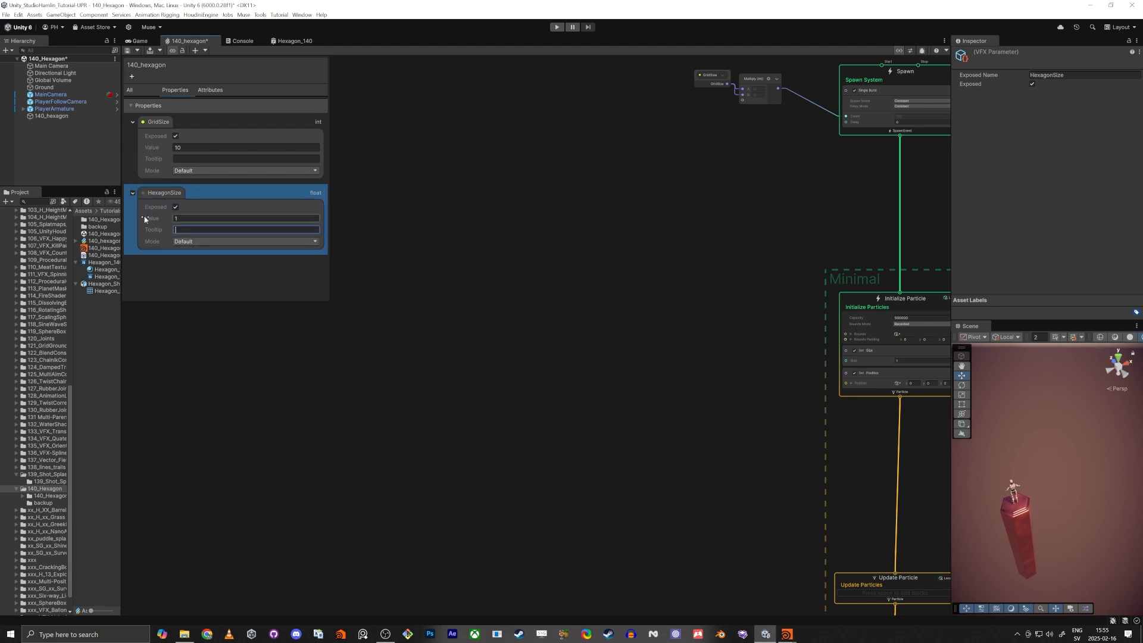
pyautogui.click(370, 198)
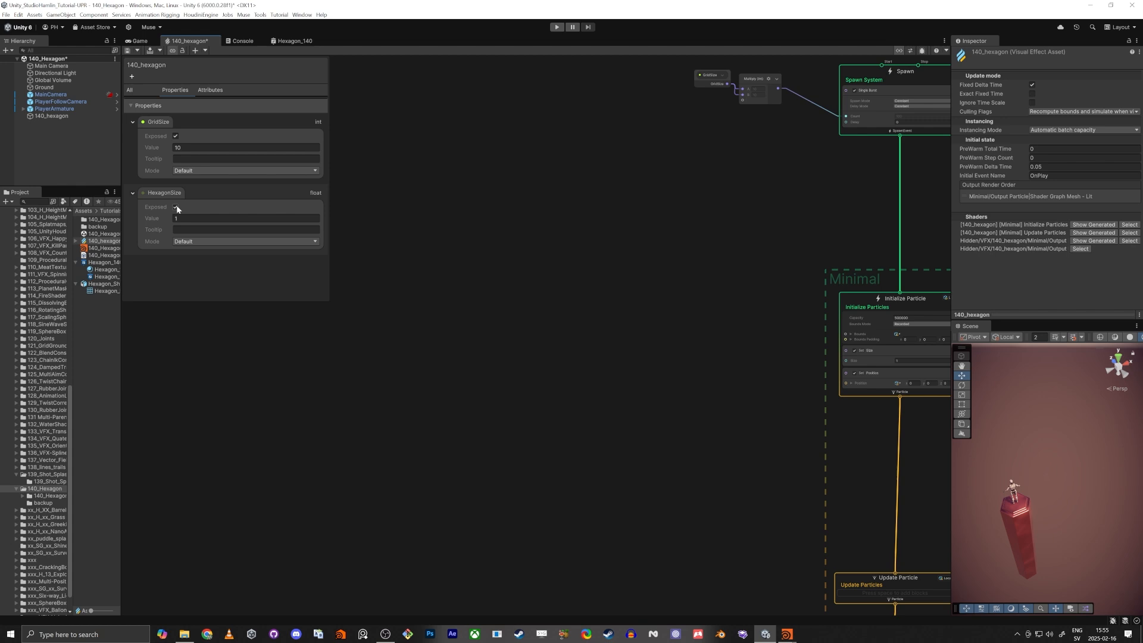
pyautogui.moveTo(158, 193); pyautogui.dragTo(499, 322)
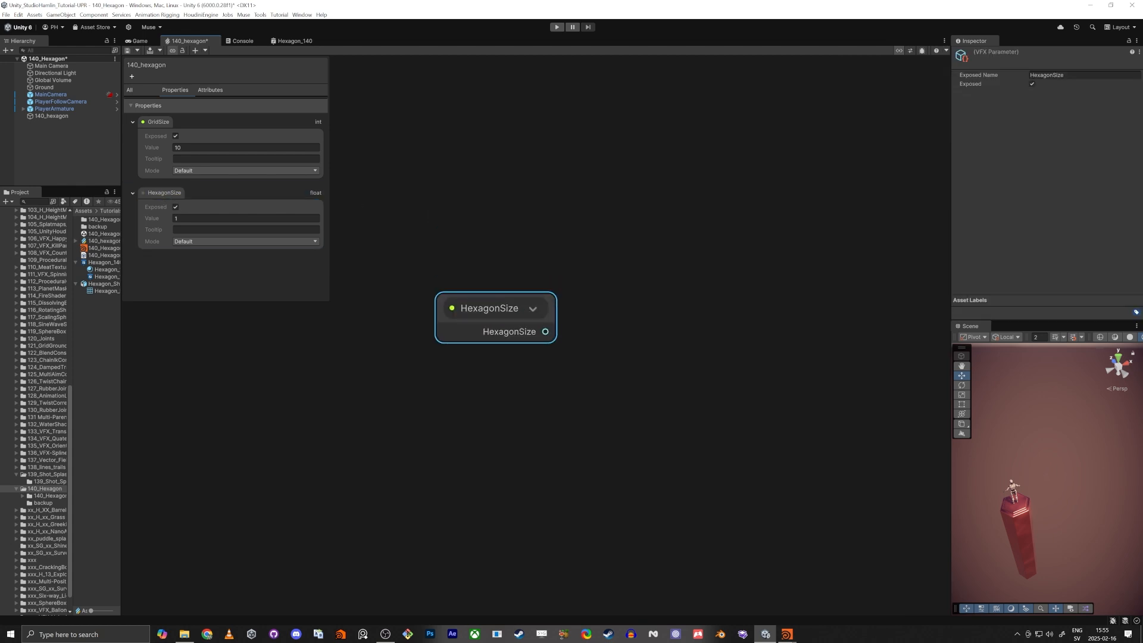
pyautogui.click(459, 408)
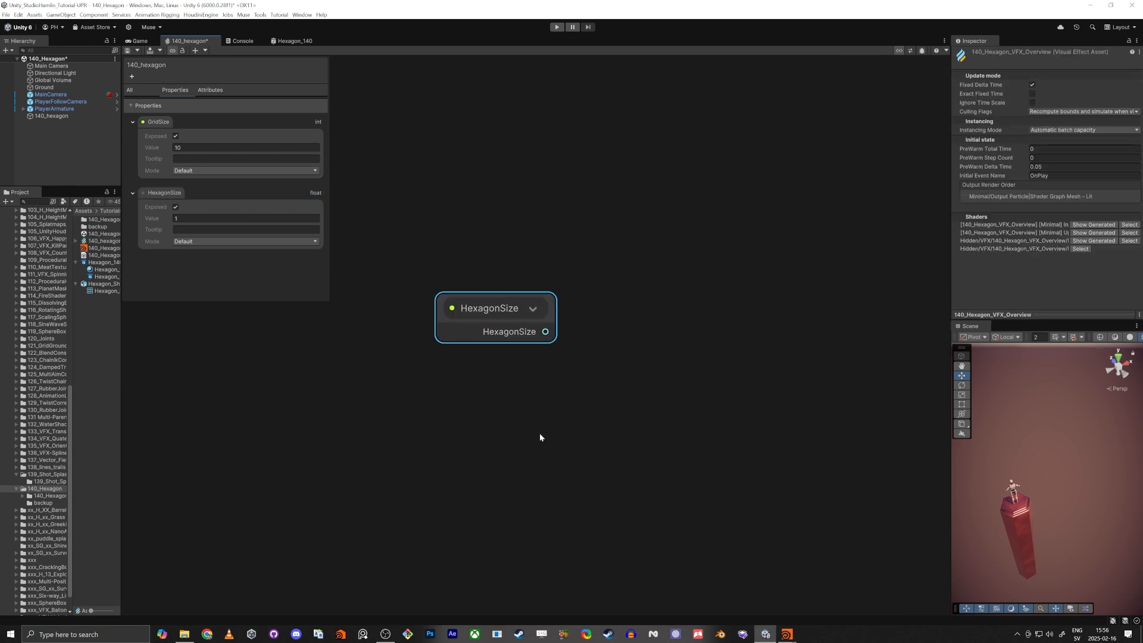
# Add a Vector3 node to the empty graph area and expand its X, Y and Z components.
pyautogui.scroll(-3, 533, 420)
pyautogui.click(669, 403)
pyautogui.press('space')
pyautogui.write('vec')
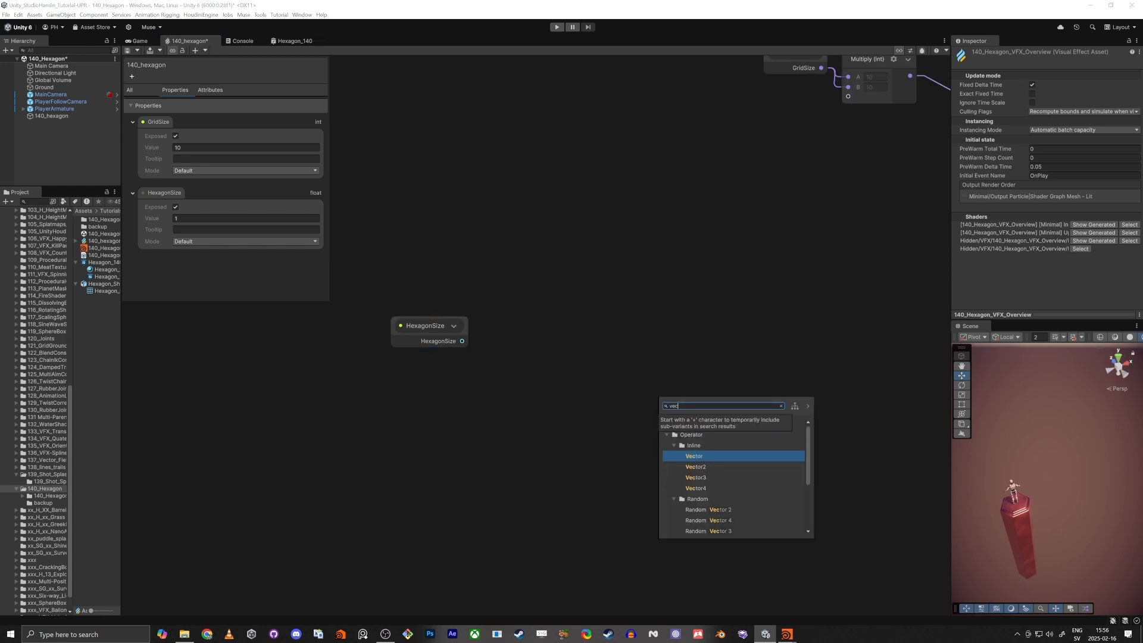
pyautogui.press('Down')
pyautogui.press('Down')
pyautogui.press('Return')
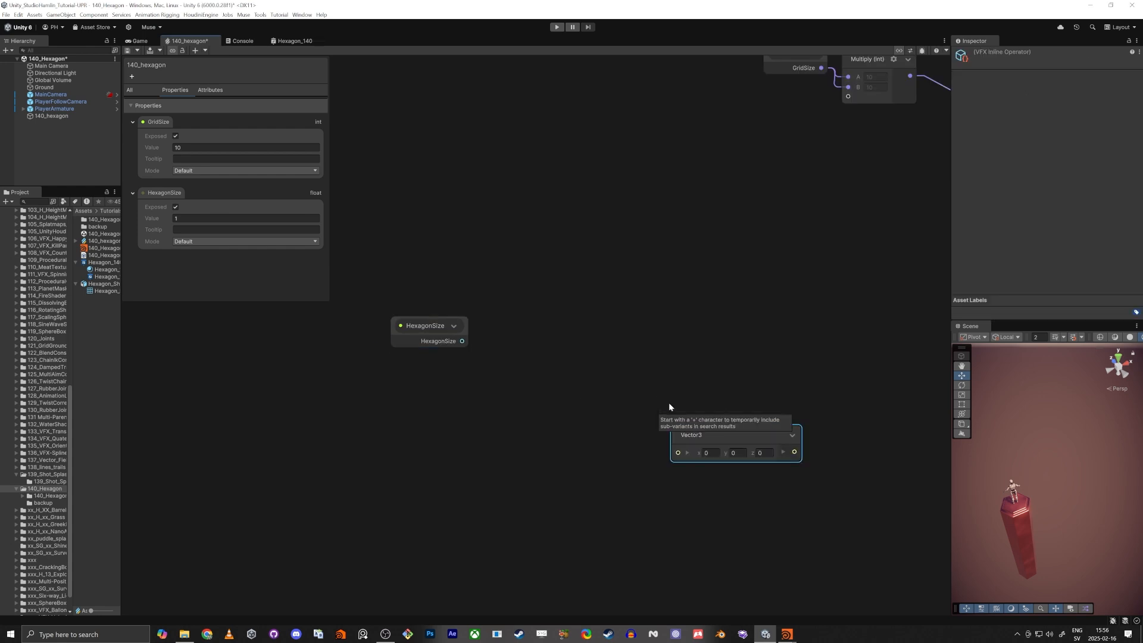
pyautogui.click(685, 454)
# Connect the Vector3 node's output to the Set Position input in Initialize Particle.
pyautogui.moveTo(737, 358); pyautogui.dragTo(582, 268, button='middle')
pyautogui.scroll(-4, 582, 268)
pyautogui.moveTo(723, 277); pyautogui.dragTo(708, 347, button='middle')
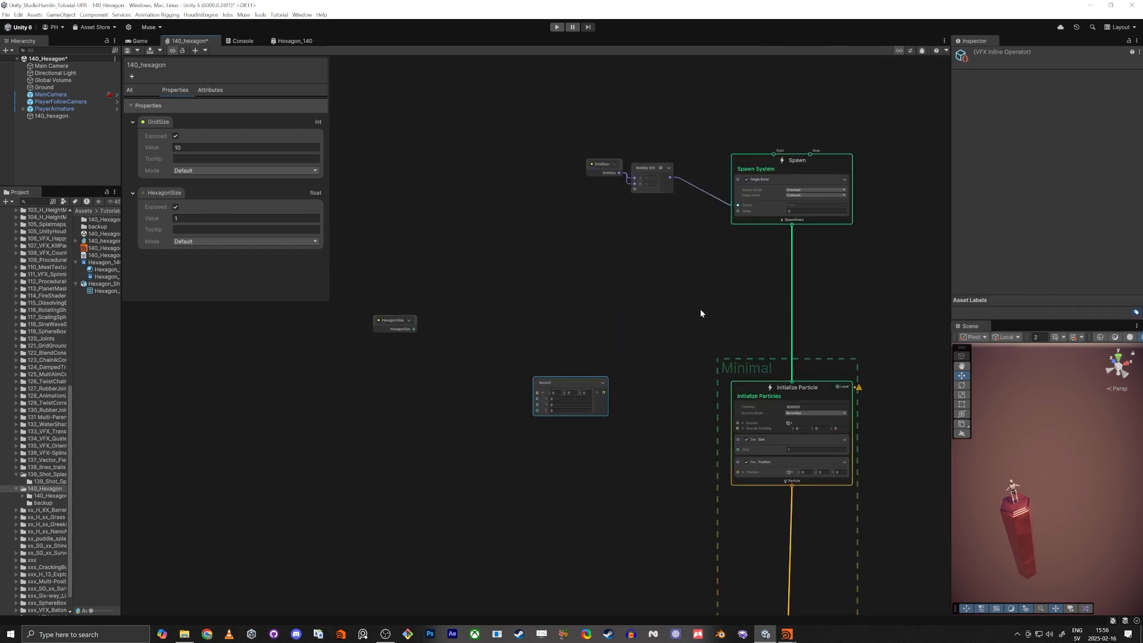
pyautogui.scroll(3, 692, 384)
pyautogui.moveTo(690, 496); pyautogui.dragTo(655, 429, button='middle')
pyautogui.scroll(2, 655, 429)
pyautogui.scroll(3, 655, 428)
pyautogui.scroll(-2, 684, 484)
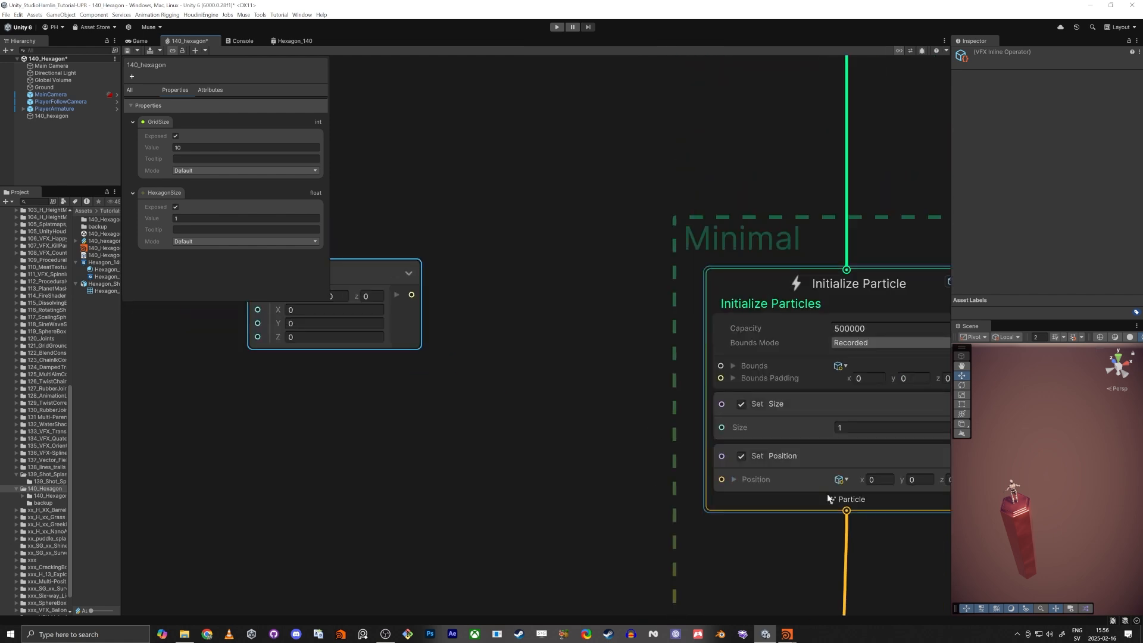
pyautogui.scroll(-1, 528, 513)
pyautogui.moveTo(528, 513); pyautogui.dragTo(612, 530, button='middle')
pyautogui.moveTo(786, 502); pyautogui.dragTo(517, 341)
pyautogui.moveTo(265, 410); pyautogui.dragTo(557, 372, button='middle')
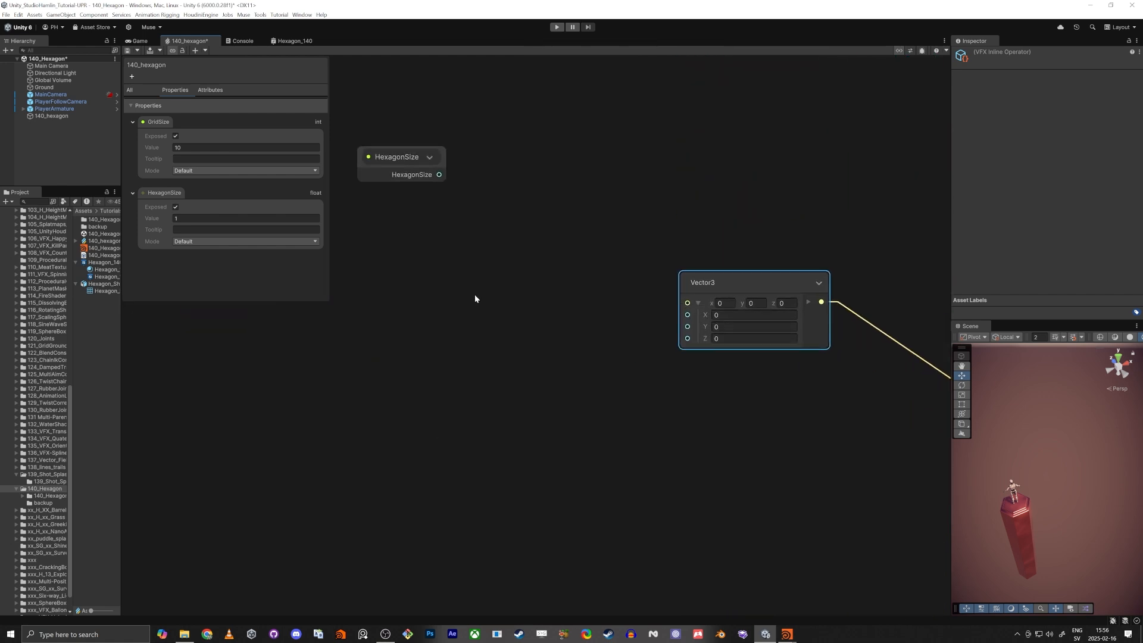
# Move the HexagonSize node lower in the graph and add a Get Particle Id node above it.
pyautogui.moveTo(391, 162); pyautogui.dragTo(392, 323)
pyautogui.click(437, 230)
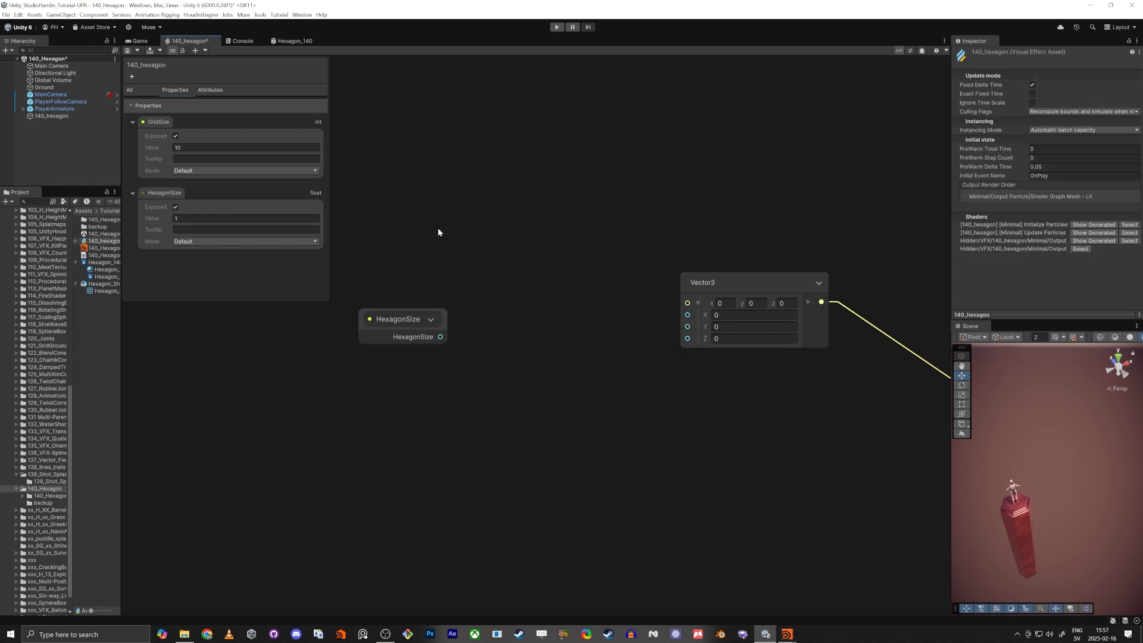
pyautogui.press('space')
pyautogui.write('id')
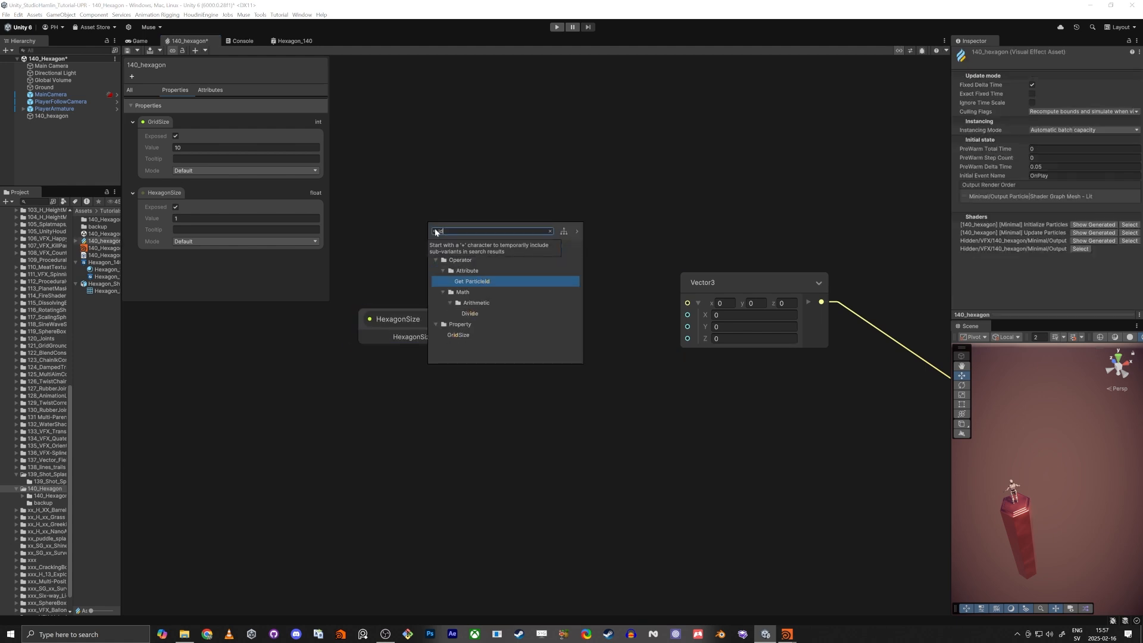
pyautogui.press('Return')
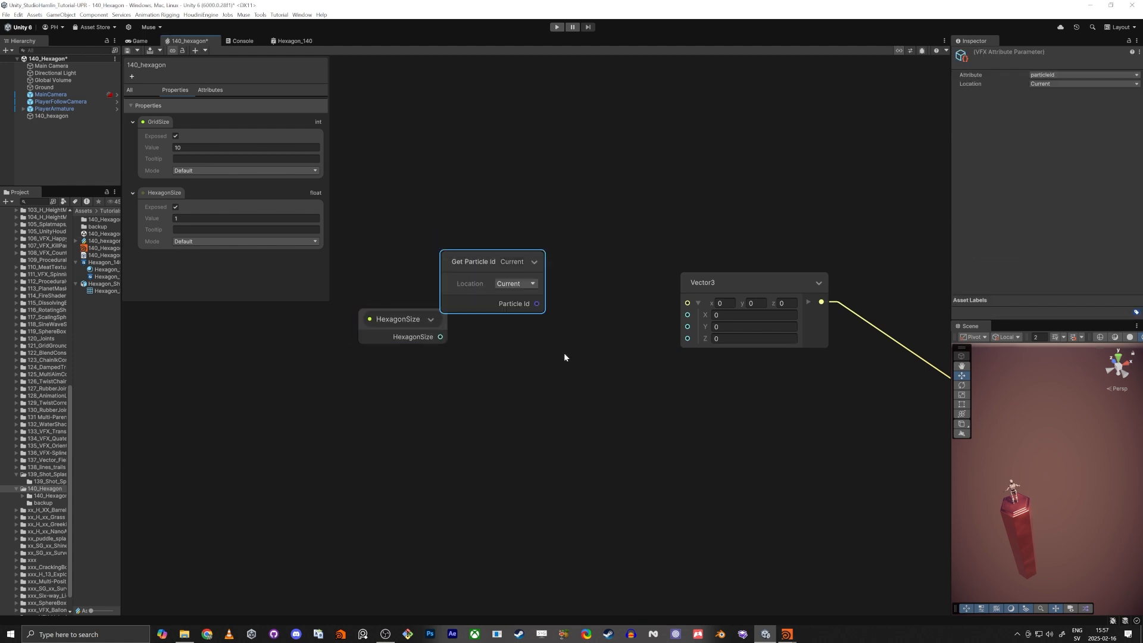
# Add a Multiply node that multiplies Particle Id by HexagonSize, and connect its result to the Vector3's X input.
pyautogui.click(507, 354)
pyautogui.press('space')
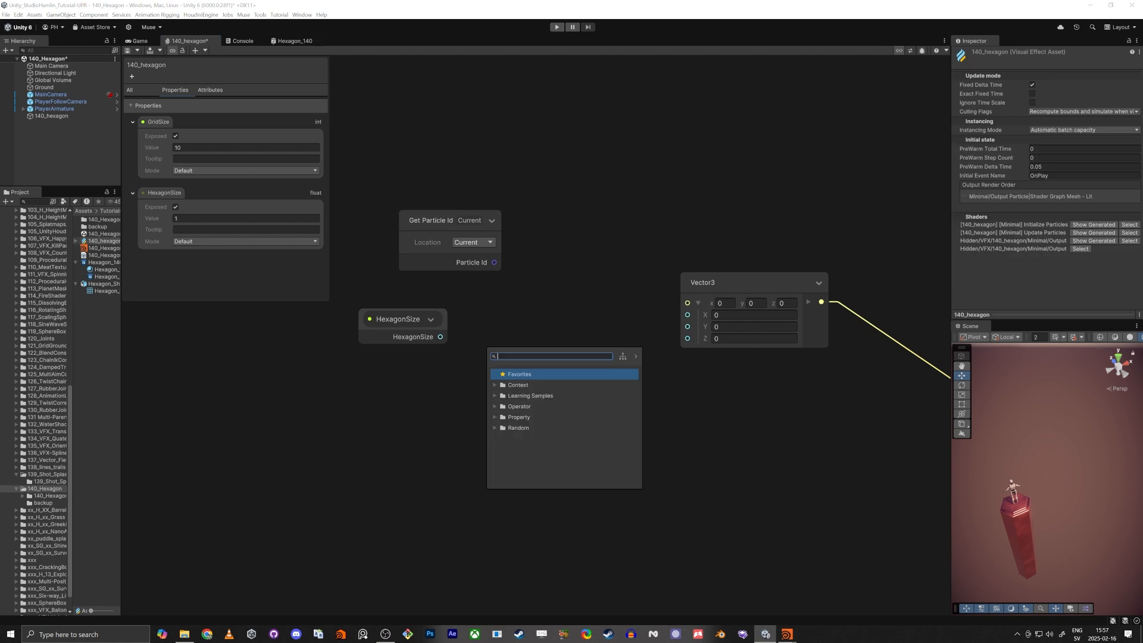
pyautogui.write('multi')
pyautogui.press('BackSpace')
pyautogui.press('BackSpace')
pyautogui.press('BackSpace')
pyautogui.press('BackSpace')
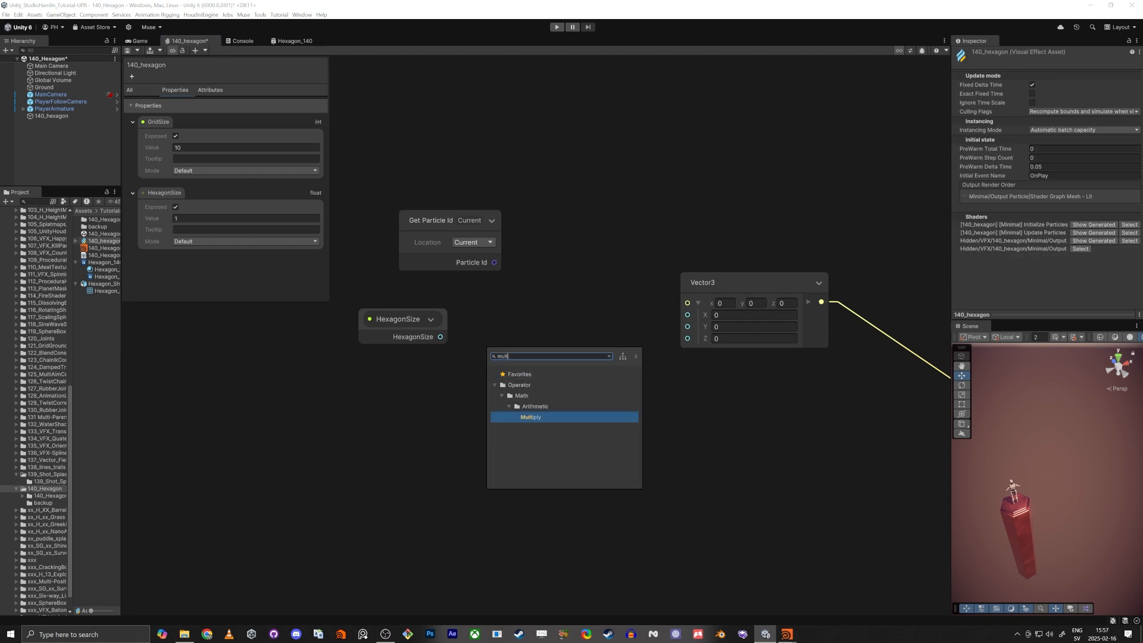
pyautogui.write('ulti')
pyautogui.press('Return')
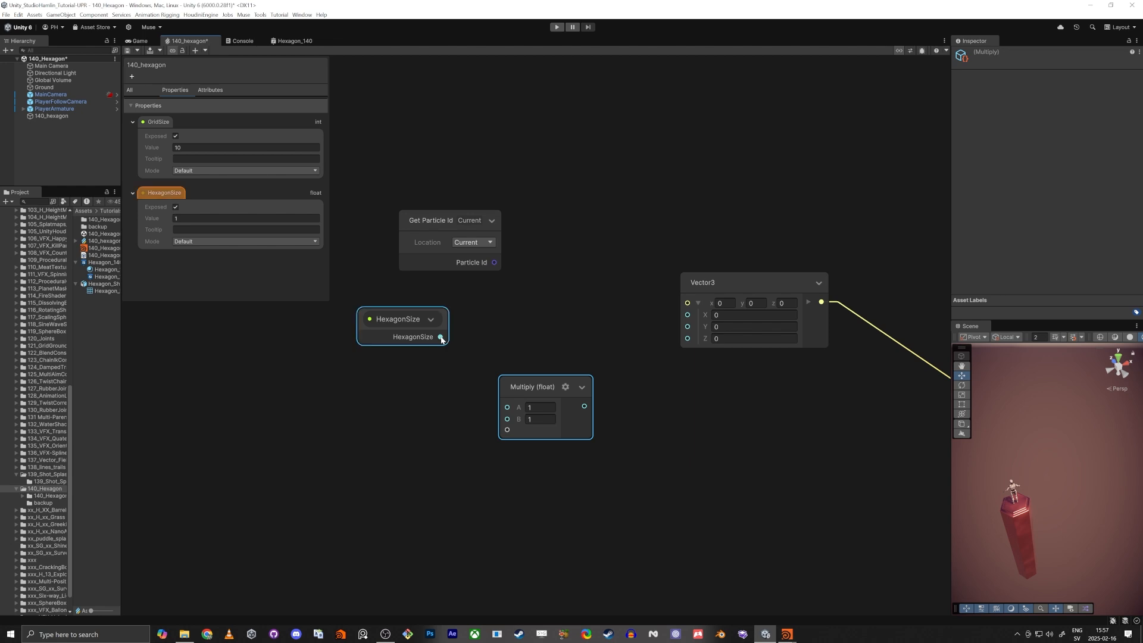
pyautogui.moveTo(441, 336); pyautogui.dragTo(495, 263)
pyautogui.moveTo(583, 407); pyautogui.dragTo(688, 314)
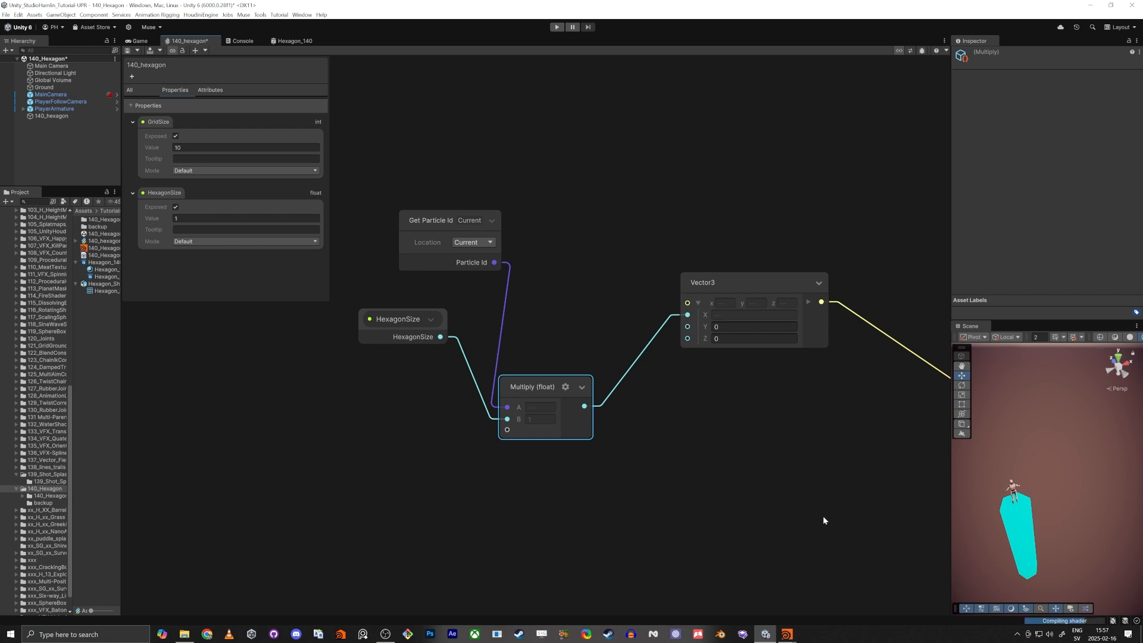
# Widen the Scene view and inspect the spacing of the hexagon row up close.
pyautogui.moveTo(1055, 509); pyautogui.dragTo(1034, 520, button='right')
pyautogui.press('w')
pyautogui.scroll(-5, 1034, 519)
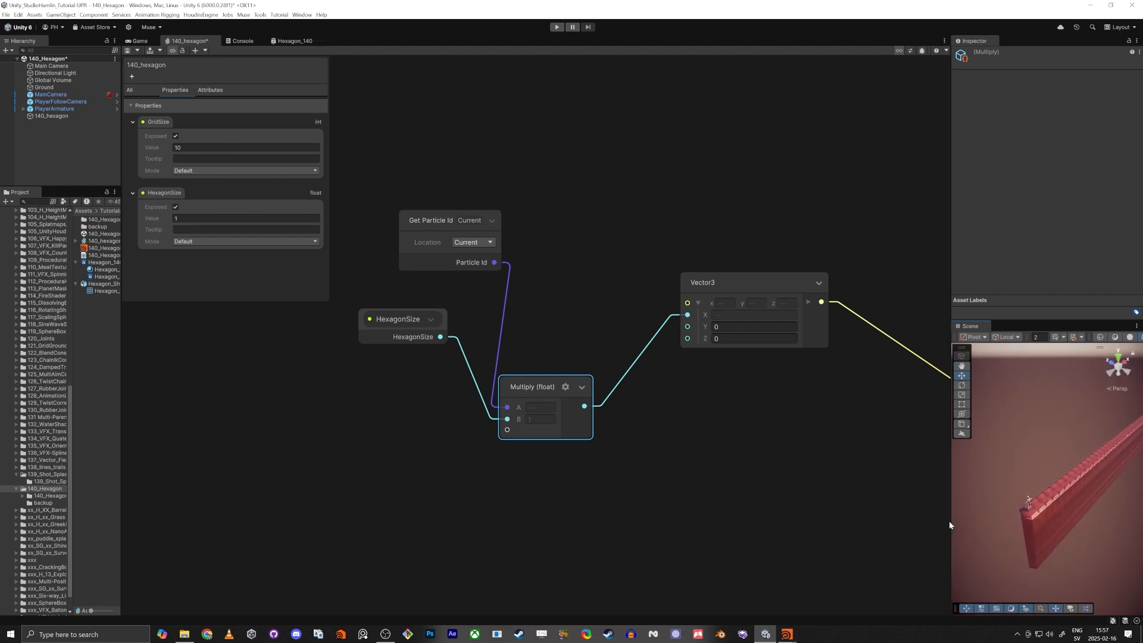
pyautogui.moveTo(950, 520); pyautogui.dragTo(866, 520)
pyautogui.moveTo(1033, 494); pyautogui.dragTo(1042, 488, button='right')
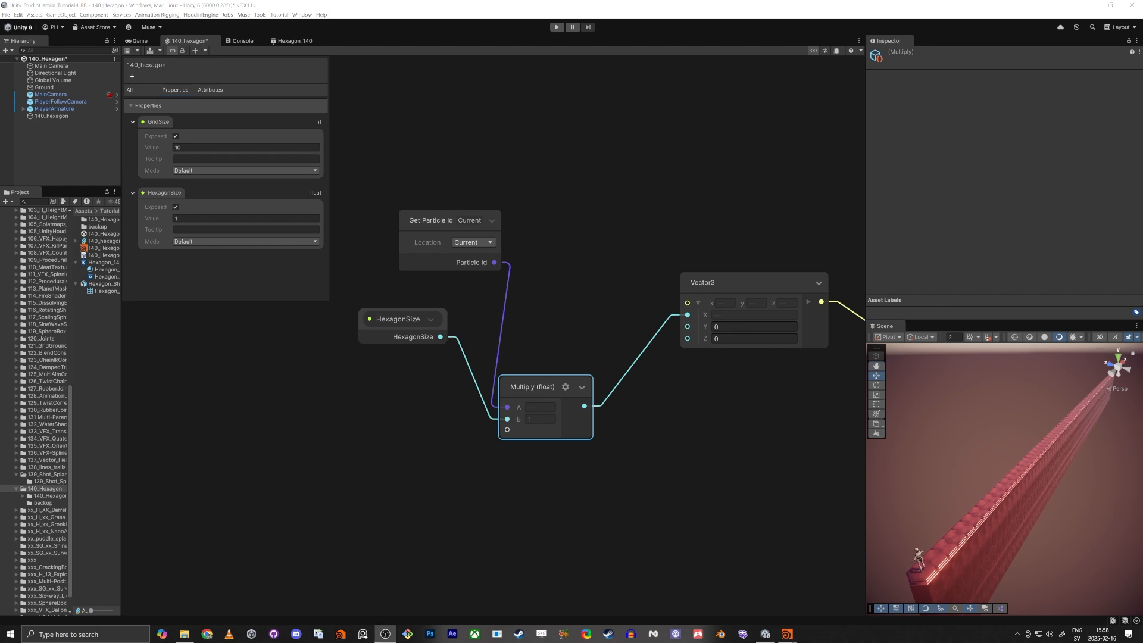
pyautogui.moveTo(943, 502); pyautogui.dragTo(792, 456, button='right')
pyautogui.press('w')
# Spread out the HexagonSize, Get Particle Id and Multiply nodes to make room between them.
pyautogui.moveTo(428, 408); pyautogui.dragTo(476, 388, button='middle')
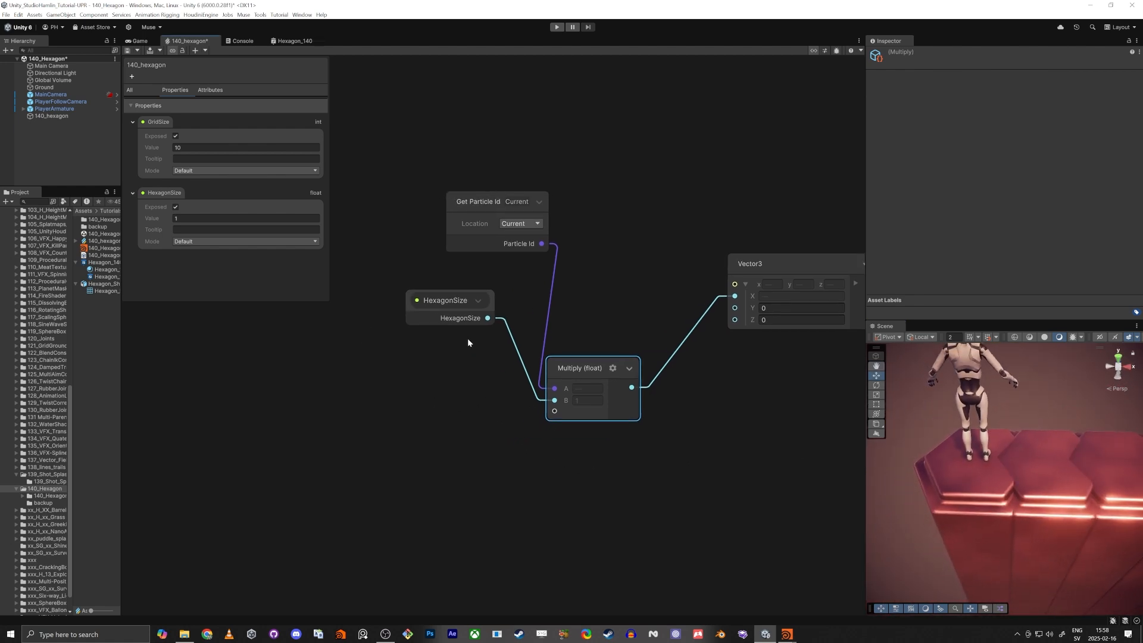
pyautogui.moveTo(440, 303); pyautogui.dragTo(300, 380)
pyautogui.moveTo(597, 363); pyautogui.dragTo(588, 291)
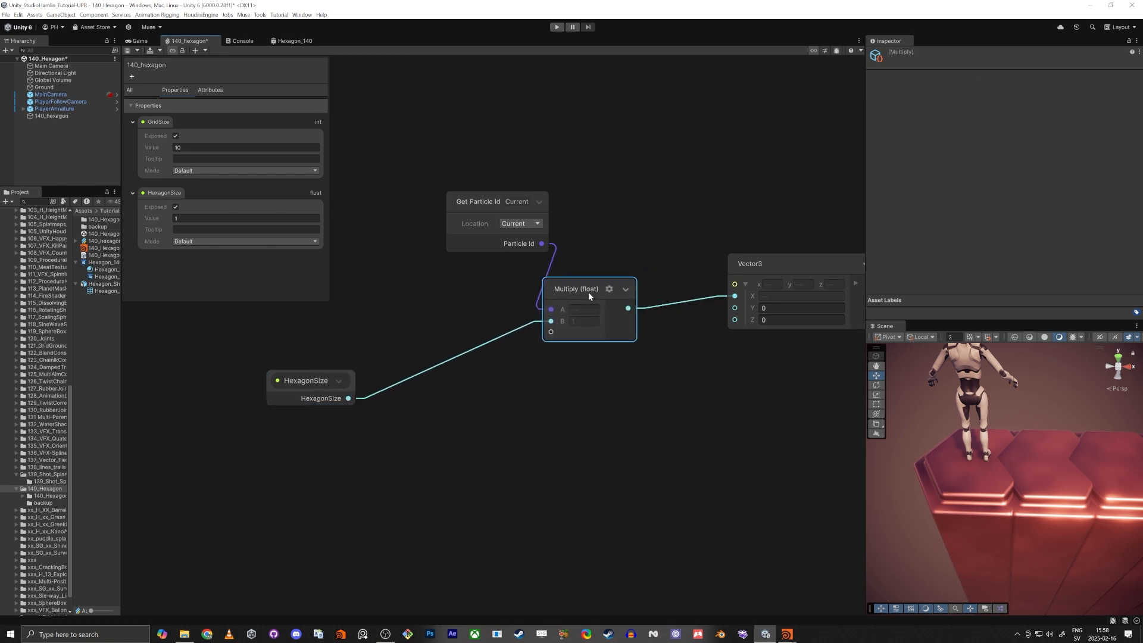
pyautogui.moveTo(501, 210); pyautogui.dragTo(414, 186)
pyautogui.moveTo(418, 332); pyautogui.dragTo(531, 367, button='middle')
# Add a Multiply node fed by HexagonSize and set its B value to 2.
pyautogui.moveTo(462, 422); pyautogui.dragTo(406, 385)
pyautogui.moveTo(470, 449); pyautogui.dragTo(464, 452)
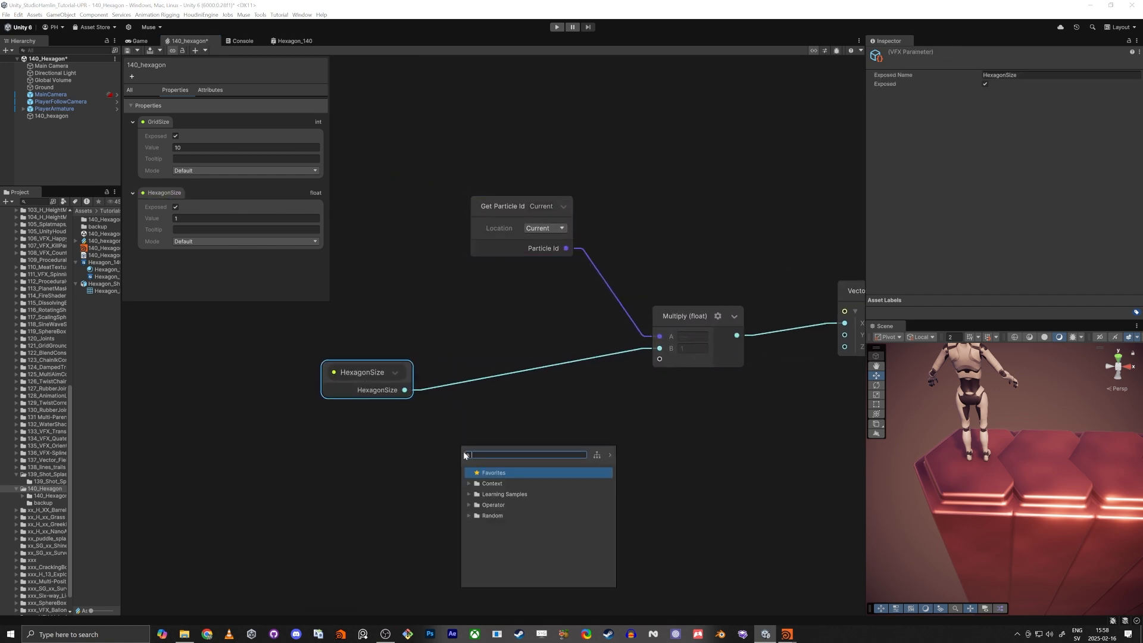
pyautogui.write('mult')
pyautogui.press('Return')
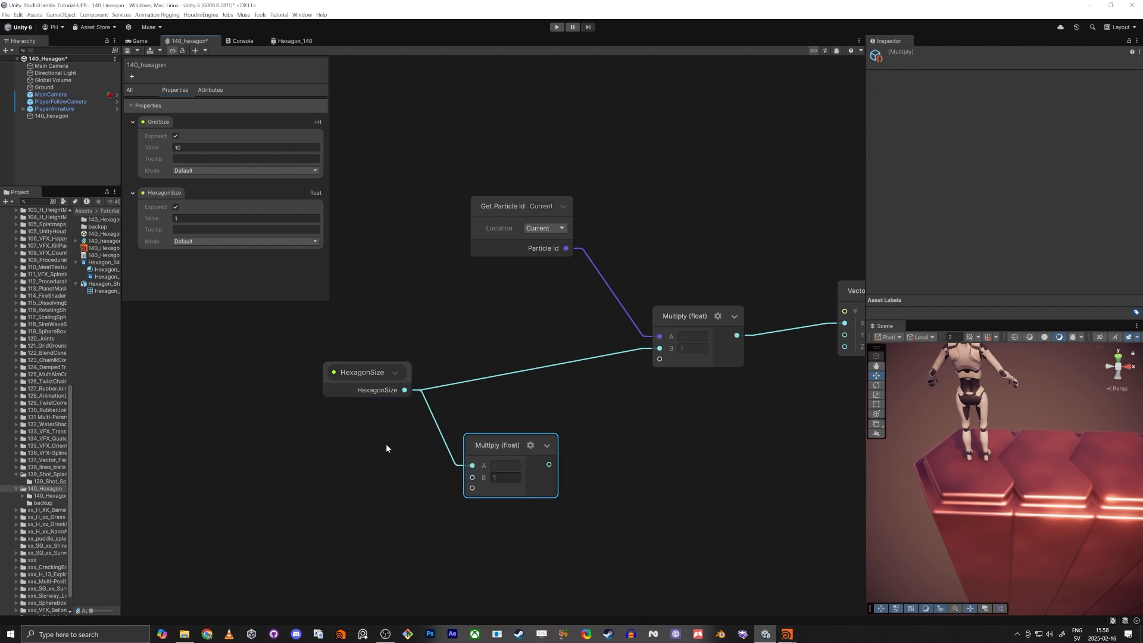
pyautogui.click(504, 477)
pyautogui.write('2')
# Chain another Multiply node after the HexagonSize times 2 node and set its B value to 0.75.
pyautogui.moveTo(508, 450); pyautogui.dragTo(581, 453)
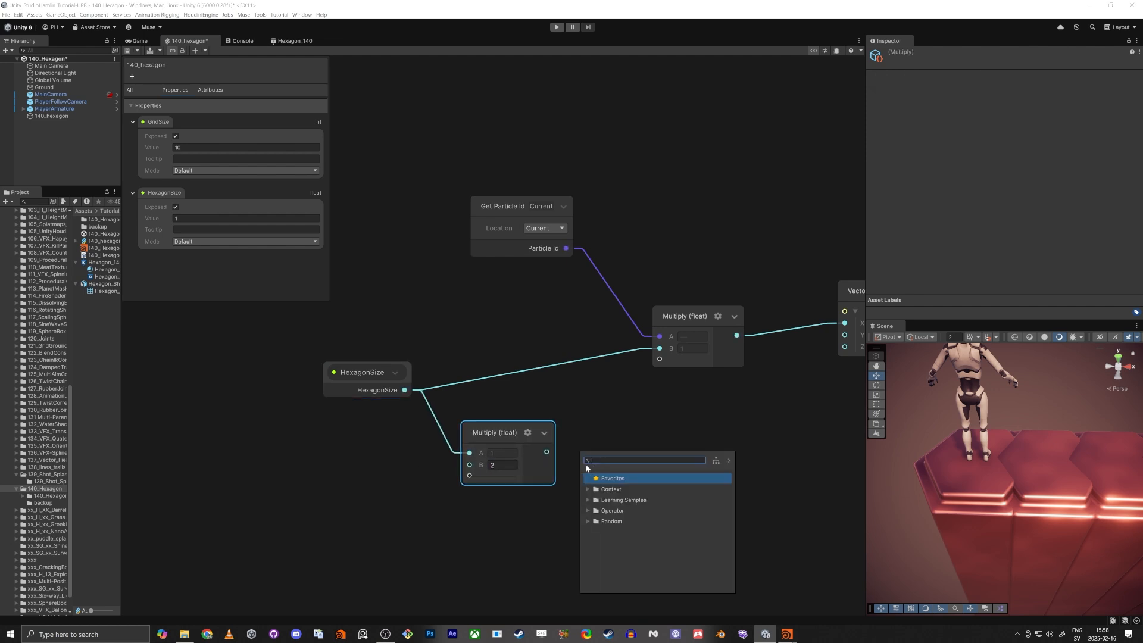
pyautogui.write('multi')
pyautogui.press('Return')
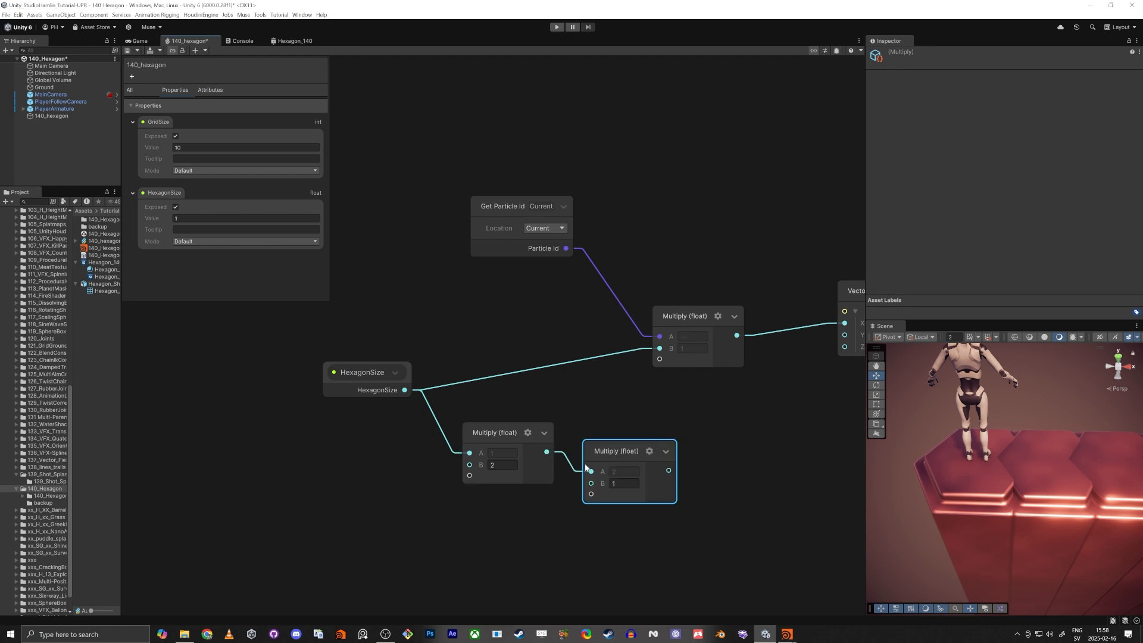
pyautogui.click(619, 484)
pyautogui.write('0.75')
# Reposition the HexagonSize node and its two new Multiply nodes to fit before the Particle Id Multiply node.
pyautogui.moveTo(319, 530); pyautogui.dragTo(372, 469)
pyautogui.moveTo(370, 371); pyautogui.dragTo(360, 341)
pyautogui.moveTo(503, 435); pyautogui.dragTo(494, 420)
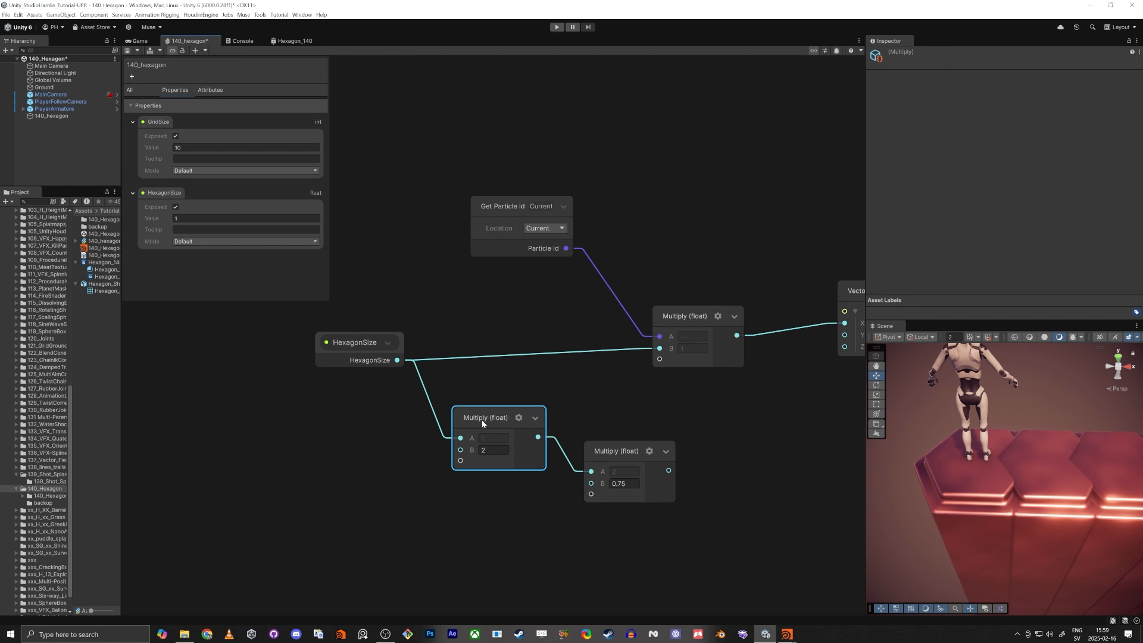
pyautogui.moveTo(481, 419); pyautogui.dragTo(418, 420)
pyautogui.moveTo(583, 468); pyautogui.dragTo(538, 440)
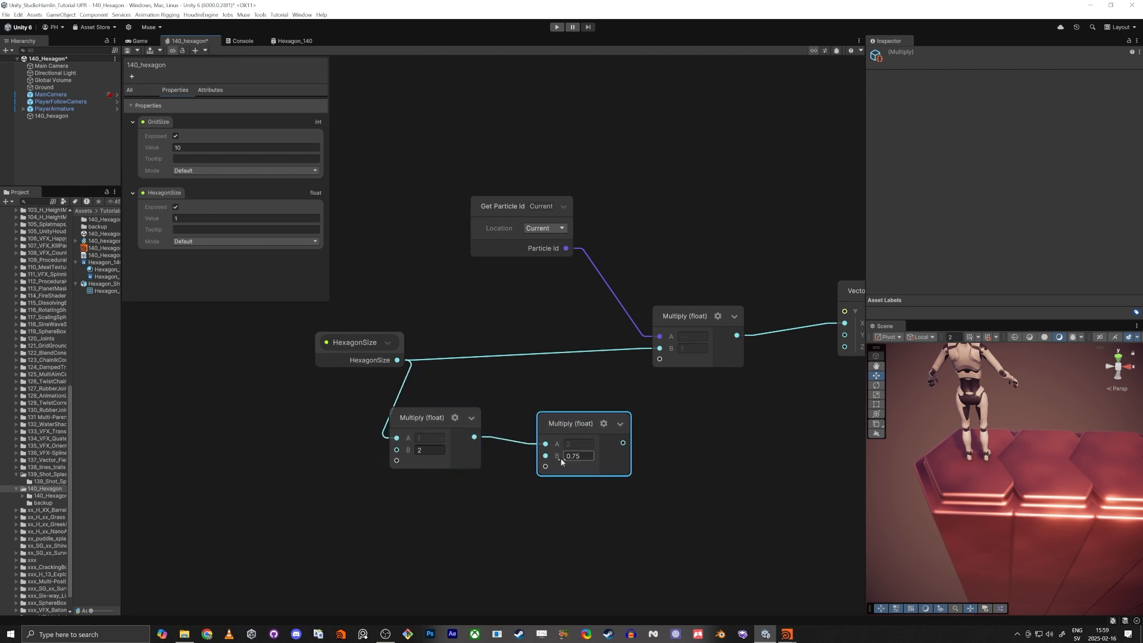
# Feed the 0.75 Multiply result into input B of the Particle Id Multiply node and check the hexagon row from above.
pyautogui.moveTo(622, 442); pyautogui.dragTo(660, 348)
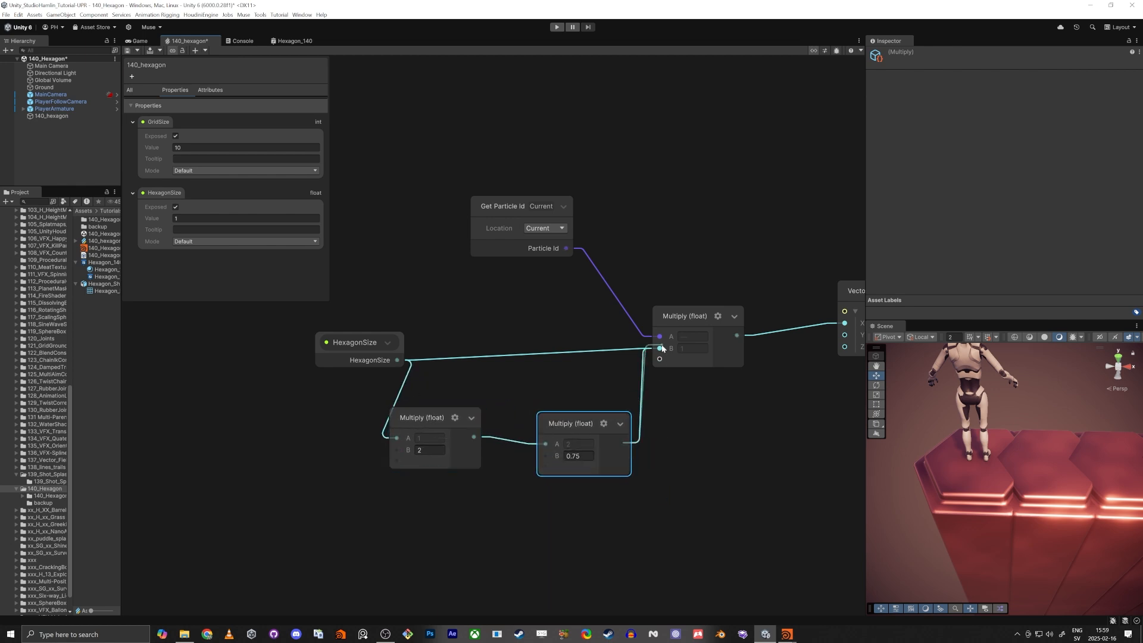
pyautogui.moveTo(883, 562); pyautogui.dragTo(922, 570, button='right')
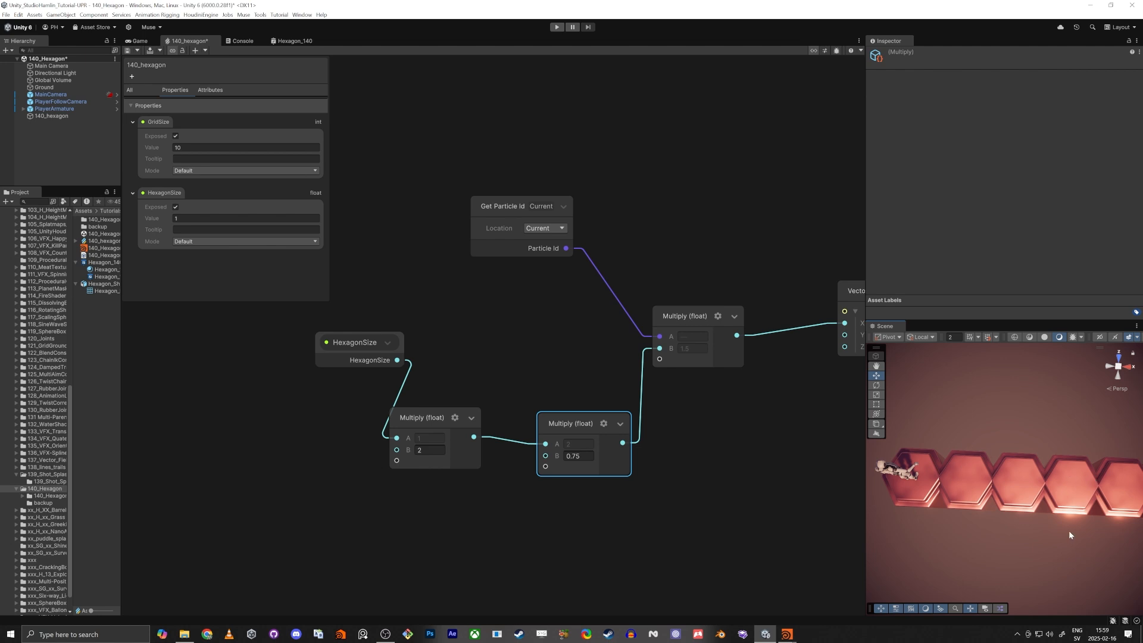
pyautogui.moveTo(1069, 531); pyautogui.dragTo(1051, 512, button='right')
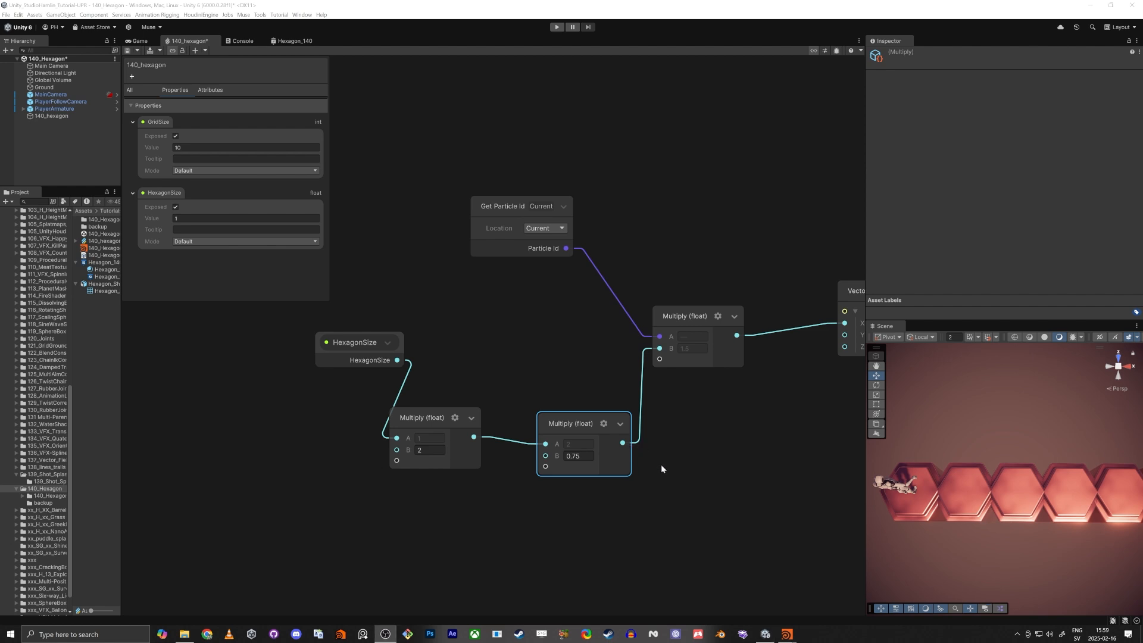
pyautogui.moveTo(661, 469); pyautogui.dragTo(667, 398, button='middle')
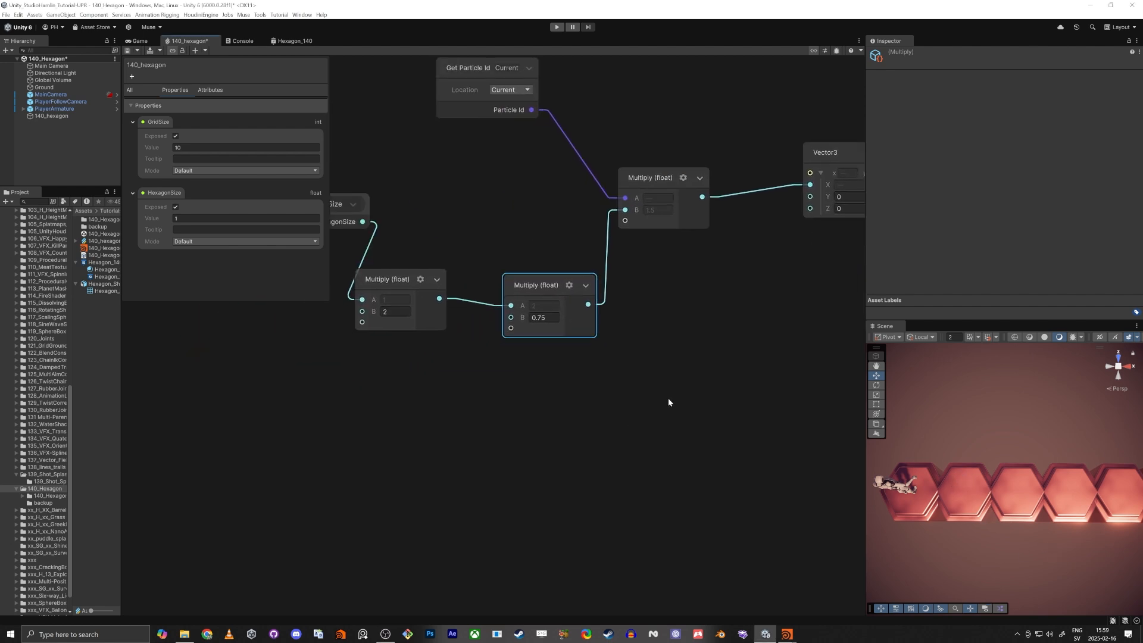
pyautogui.click(543, 461)
pyautogui.press('space')
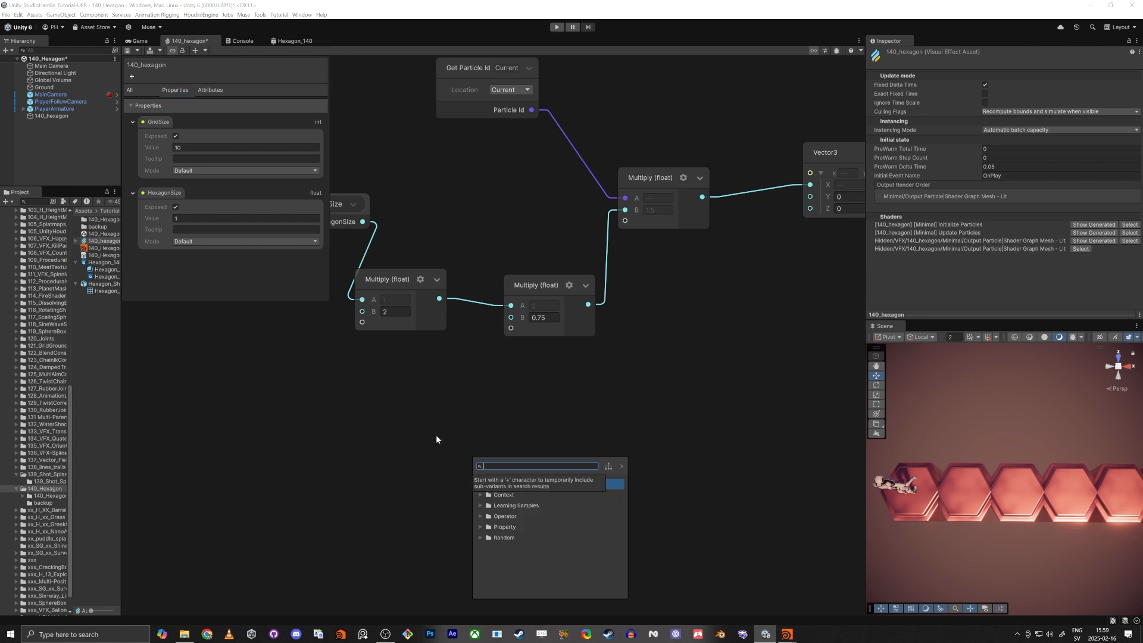
pyautogui.click(317, 438)
# Line up HexagonSize and its two Multiply nodes in one row before the Particle Id Multiply node.
pyautogui.moveTo(317, 438); pyautogui.dragTo(429, 446, button='middle')
pyautogui.scroll(-1, 419, 313)
pyautogui.moveTo(449, 224); pyautogui.dragTo(423, 289)
pyautogui.moveTo(411, 250); pyautogui.dragTo(639, 338)
pyautogui.moveTo(640, 294); pyautogui.dragTo(622, 218)
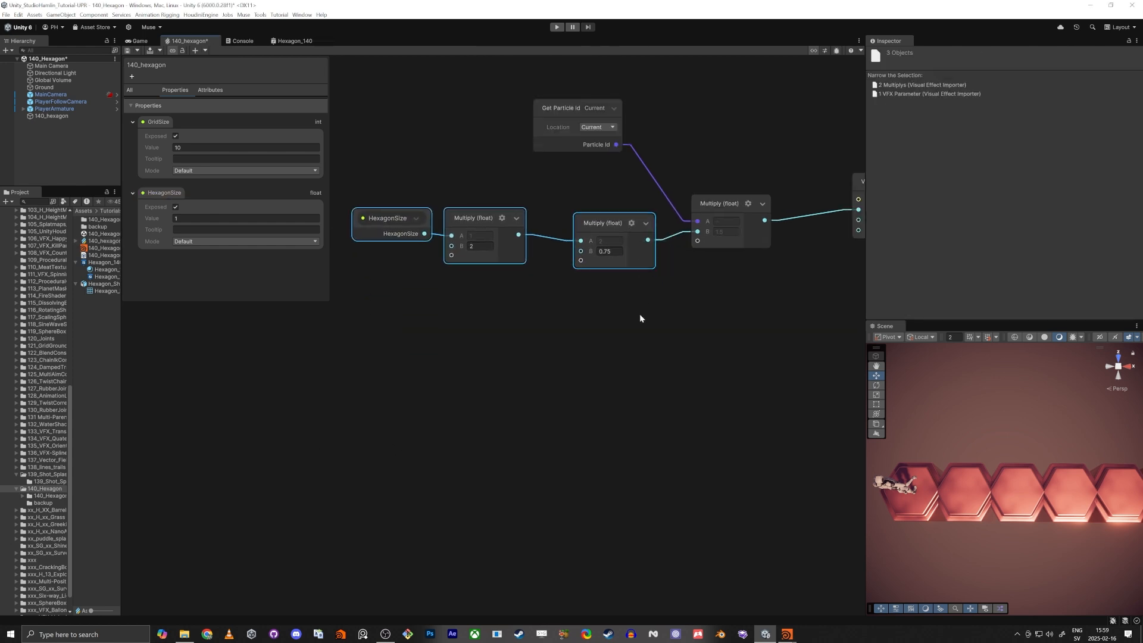
# Duplicate HexagonSize and its two Multiply nodes below the originals, and delete the two copied Multiply nodes.
pyautogui.moveTo(639, 313); pyautogui.dragTo(642, 352, button='middle')
pyautogui.scroll(-2, 641, 352)
pyautogui.moveTo(564, 378); pyautogui.dragTo(504, 359, button='middle')
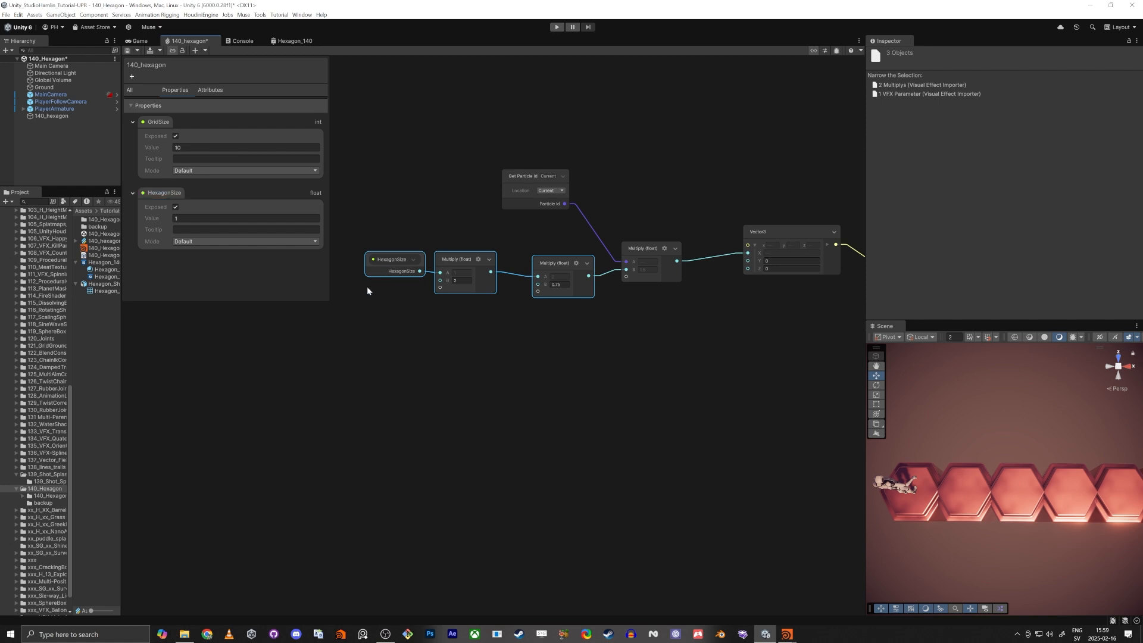
pyautogui.hotkey('ctrl', 'v')
pyautogui.moveTo(475, 380); pyautogui.dragTo(559, 467)
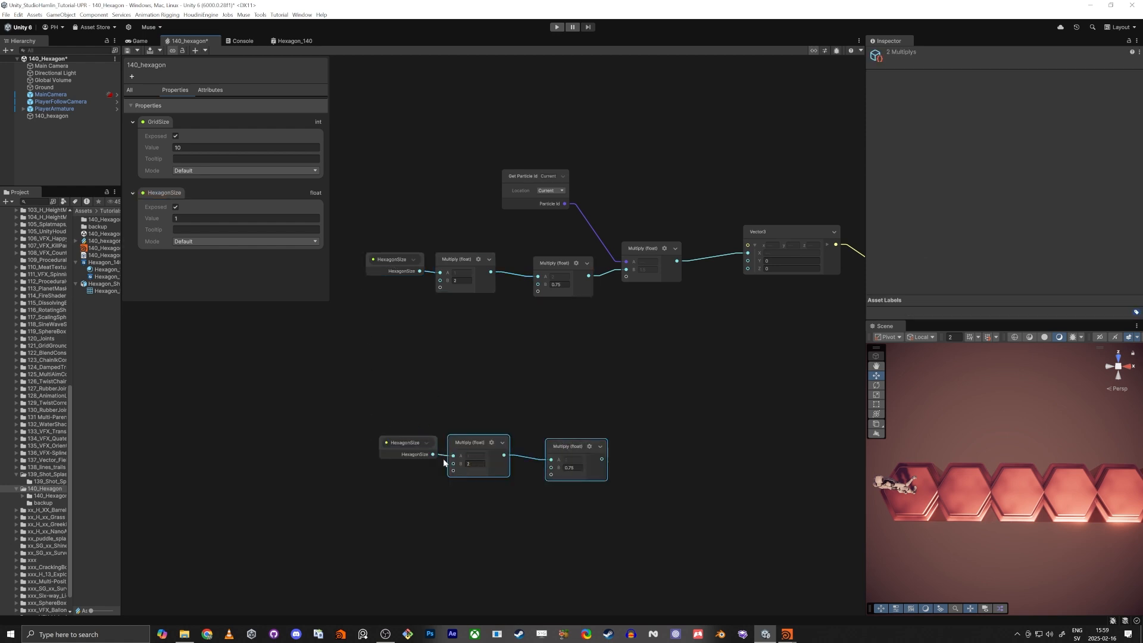
pyautogui.press('Delete')
# Add a Multiply node fed by the copied HexagonSize node.
pyautogui.scroll(3, 418, 448)
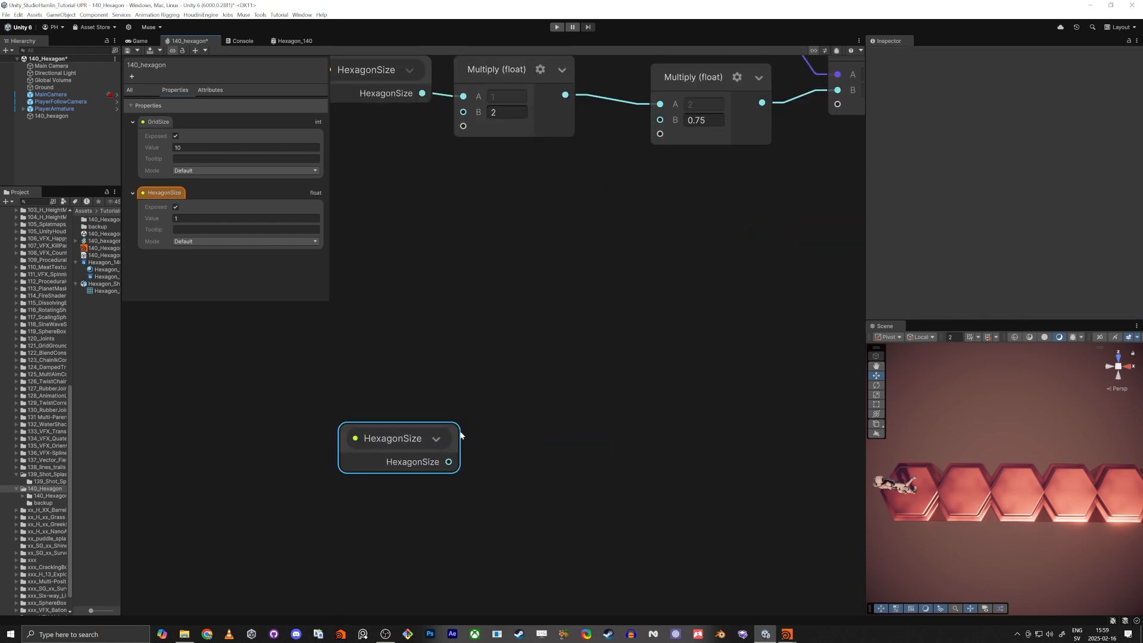
pyautogui.moveTo(450, 469); pyautogui.dragTo(519, 455)
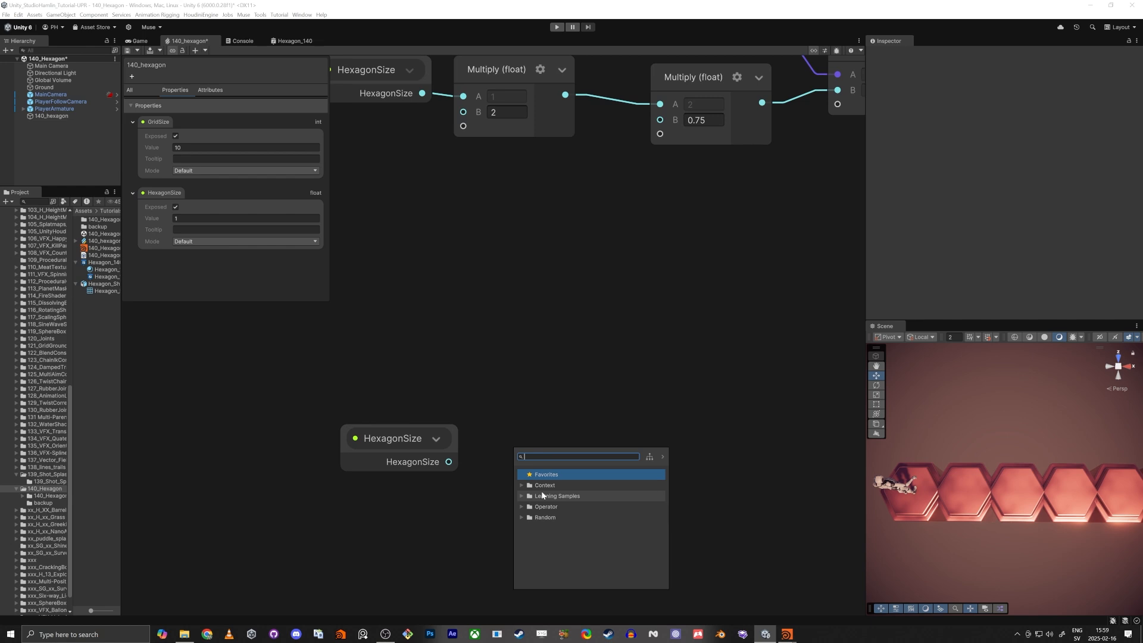
pyautogui.write('multiply')
pyautogui.press('Return')
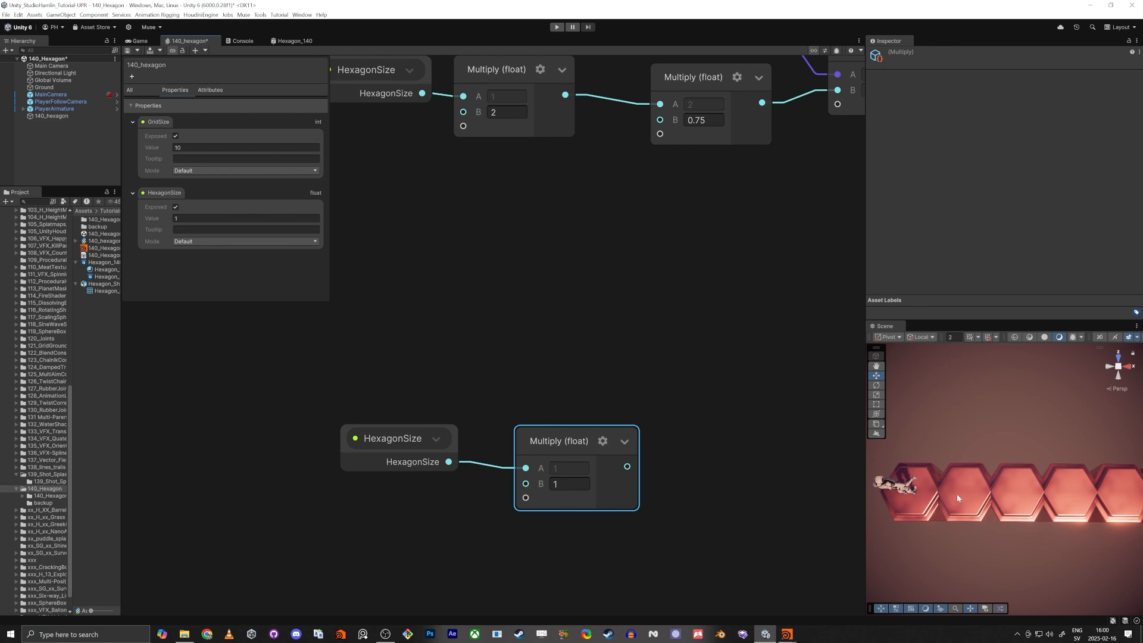
# Switch to Houdini to examine the circle1 hexagon's point positions, and return to Unity.
pyautogui.hotkey('alt', 'Tab')
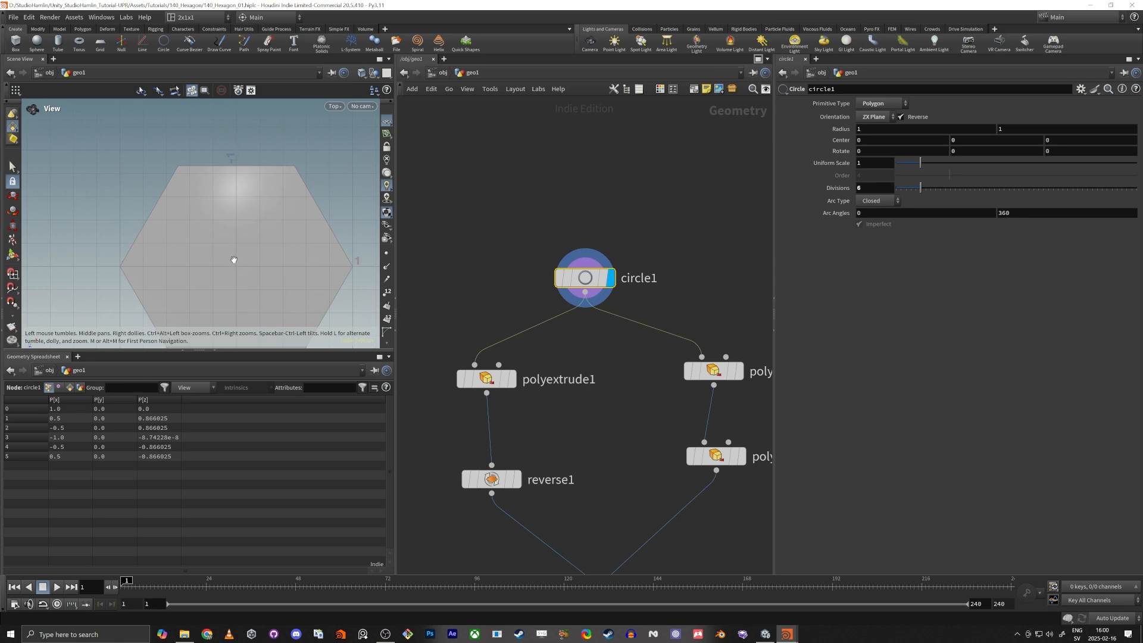
pyautogui.hotkey('alt', 'Tab')
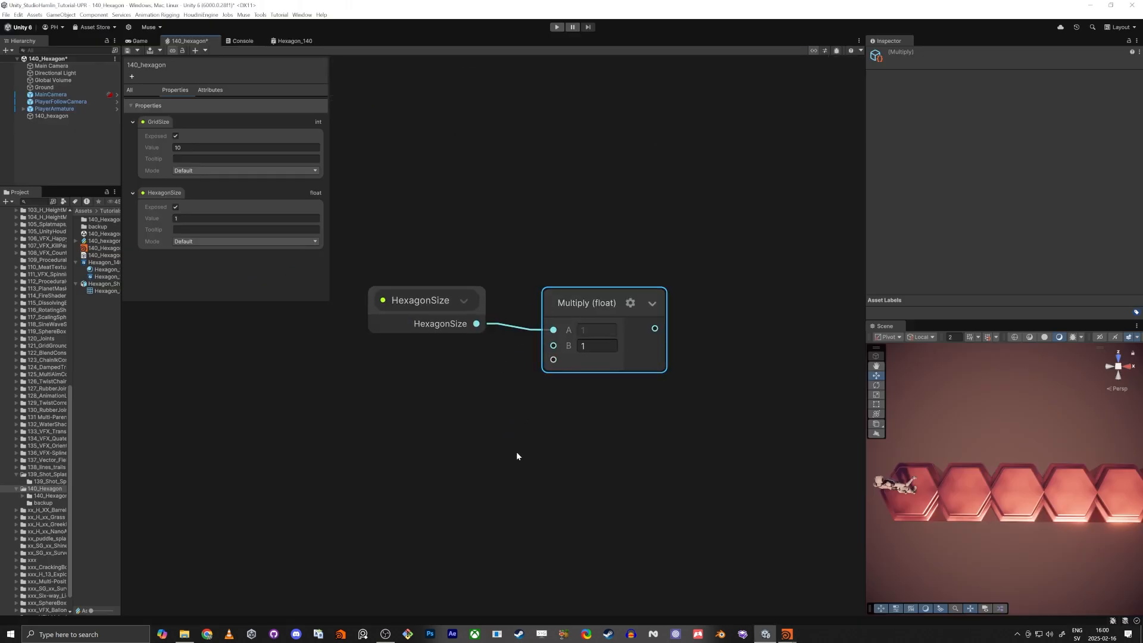
# Add a Square Root node with X set to 3 and connect it to input B of the lower HexagonSize Multiply node.
pyautogui.press('space')
pyautogui.write('s')
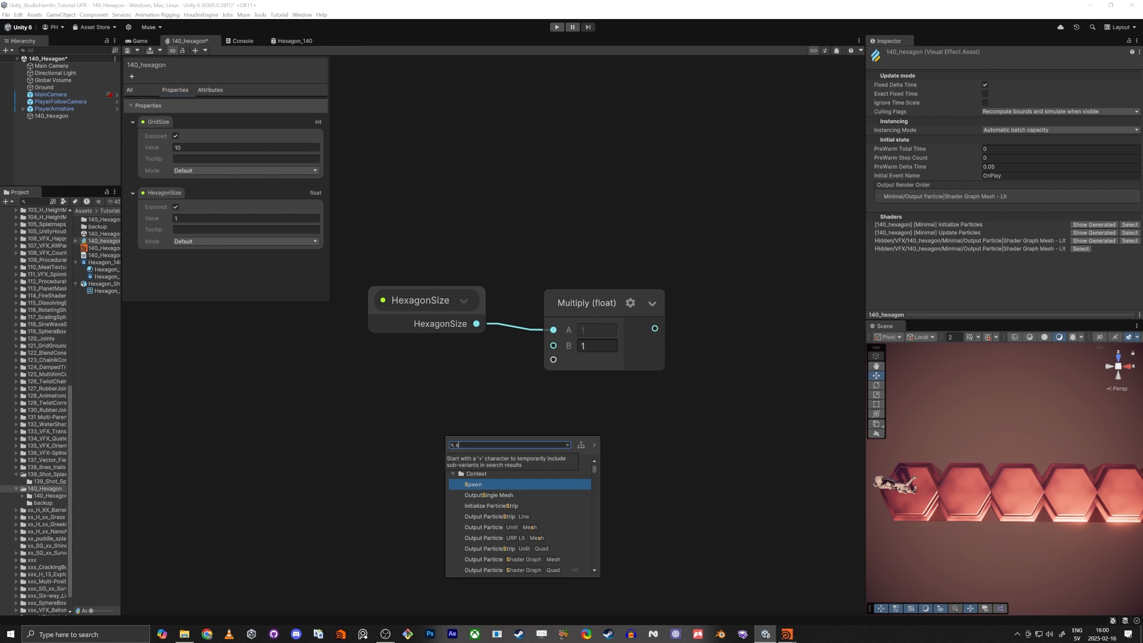
pyautogui.write('q')
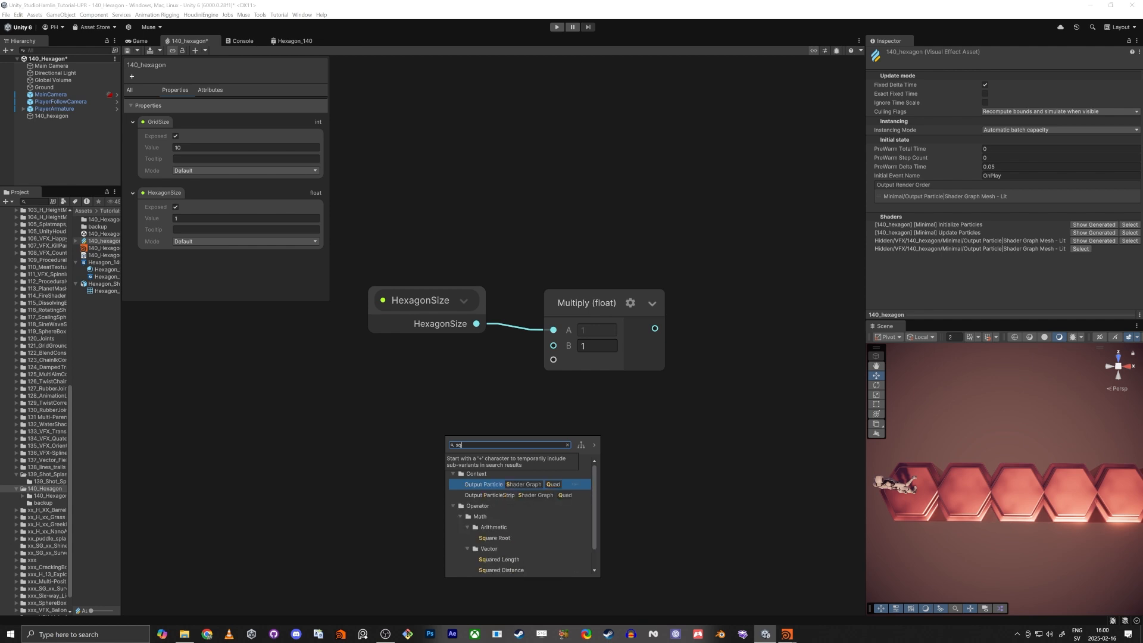
pyautogui.write('ua')
pyautogui.press('Return')
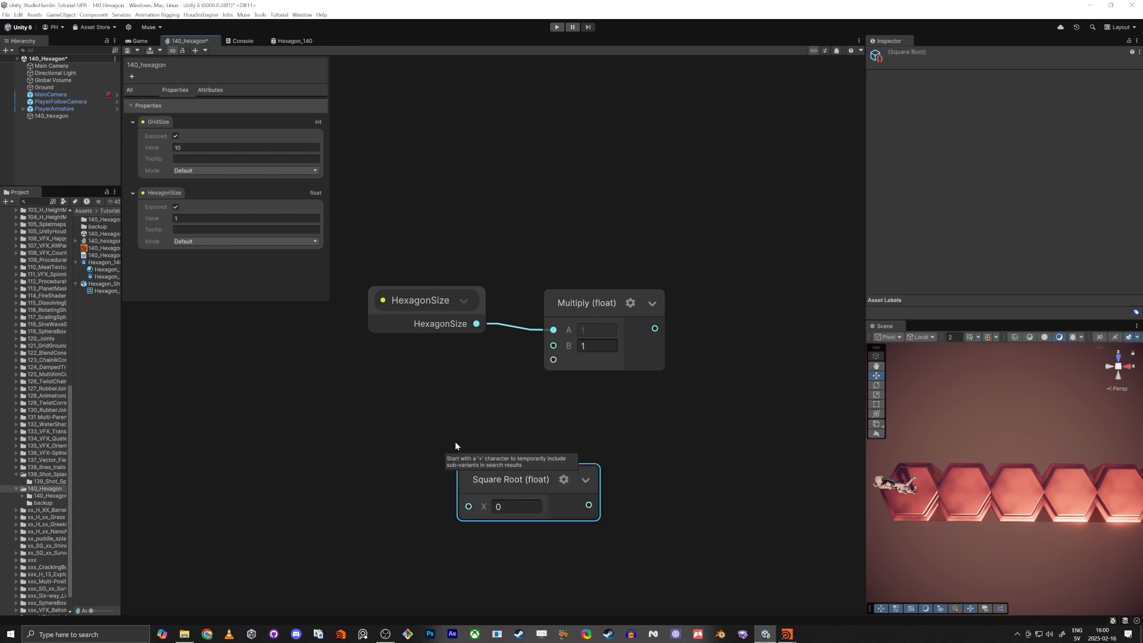
pyautogui.moveTo(478, 457); pyautogui.dragTo(384, 386)
pyautogui.moveTo(463, 426); pyautogui.dragTo(553, 346)
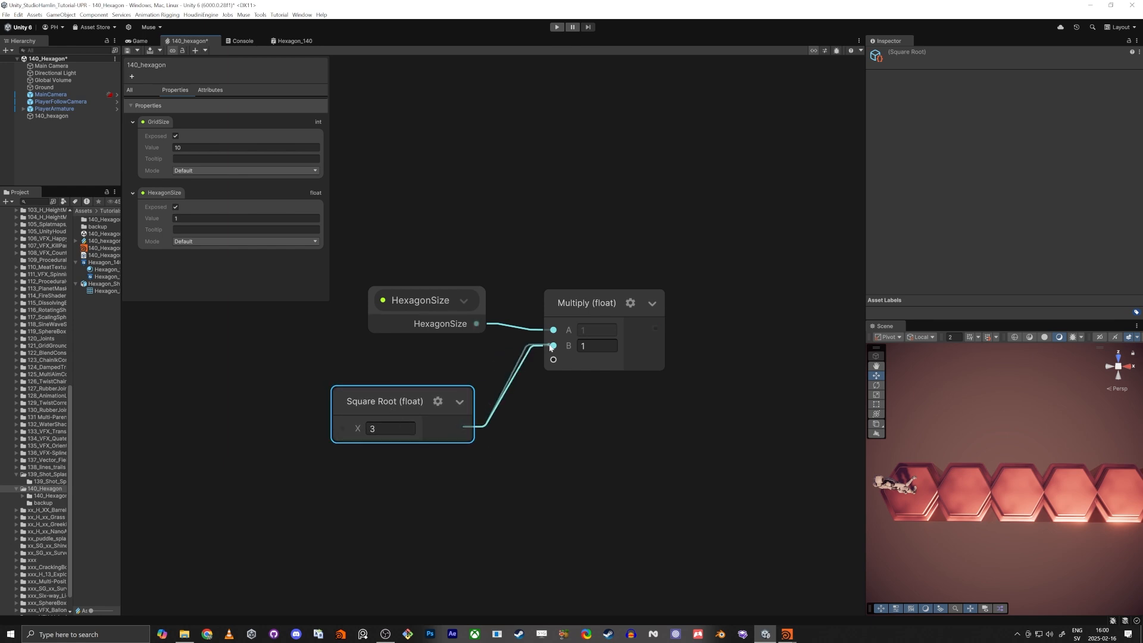
pyautogui.moveTo(563, 449); pyautogui.dragTo(526, 445, button='middle')
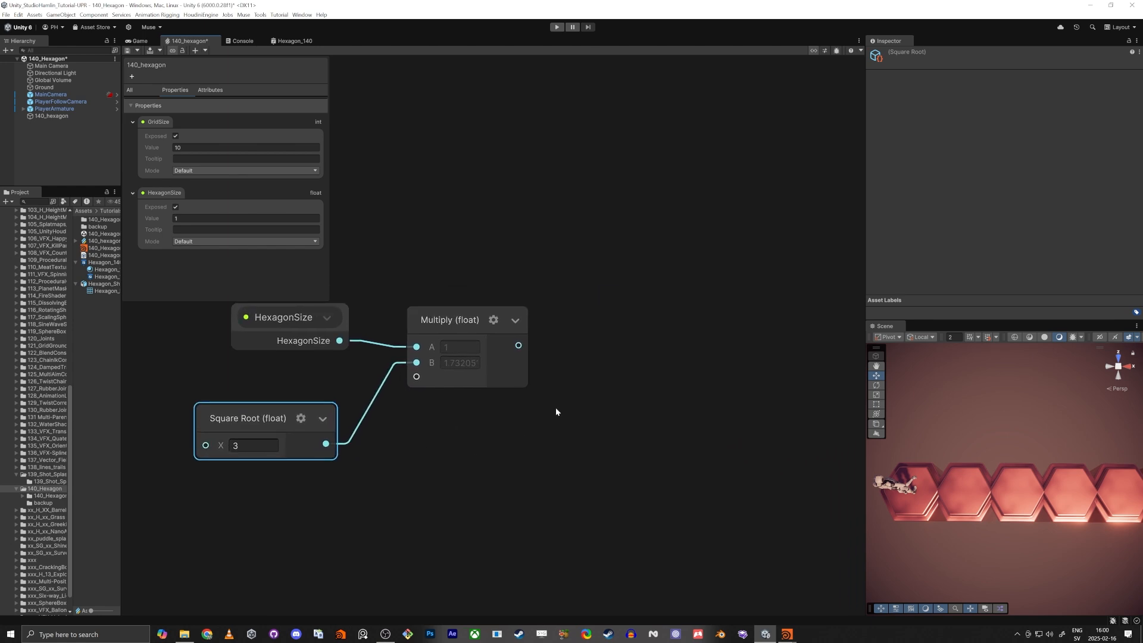
# Add a Get Particle Id node and place it above the lower HexagonSize and Multiply nodes.
pyautogui.moveTo(667, 396); pyautogui.dragTo(539, 409, button='middle')
pyautogui.scroll(-4, 511, 411)
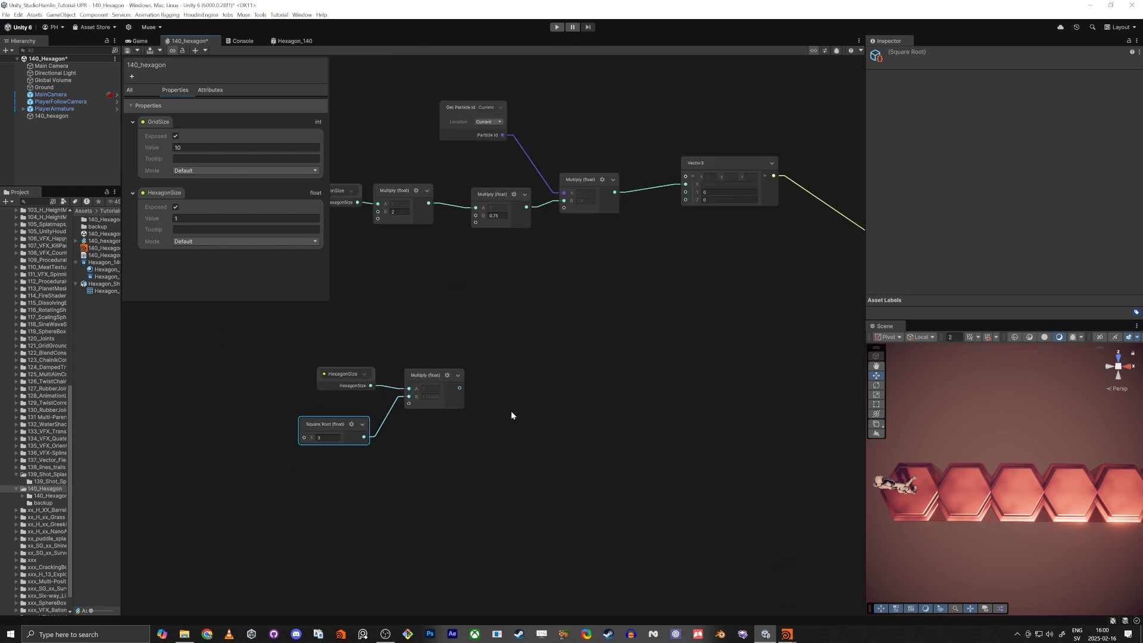
pyautogui.scroll(2, 513, 408)
pyautogui.moveTo(314, 279); pyautogui.dragTo(416, 326, button='middle')
pyautogui.click(414, 325)
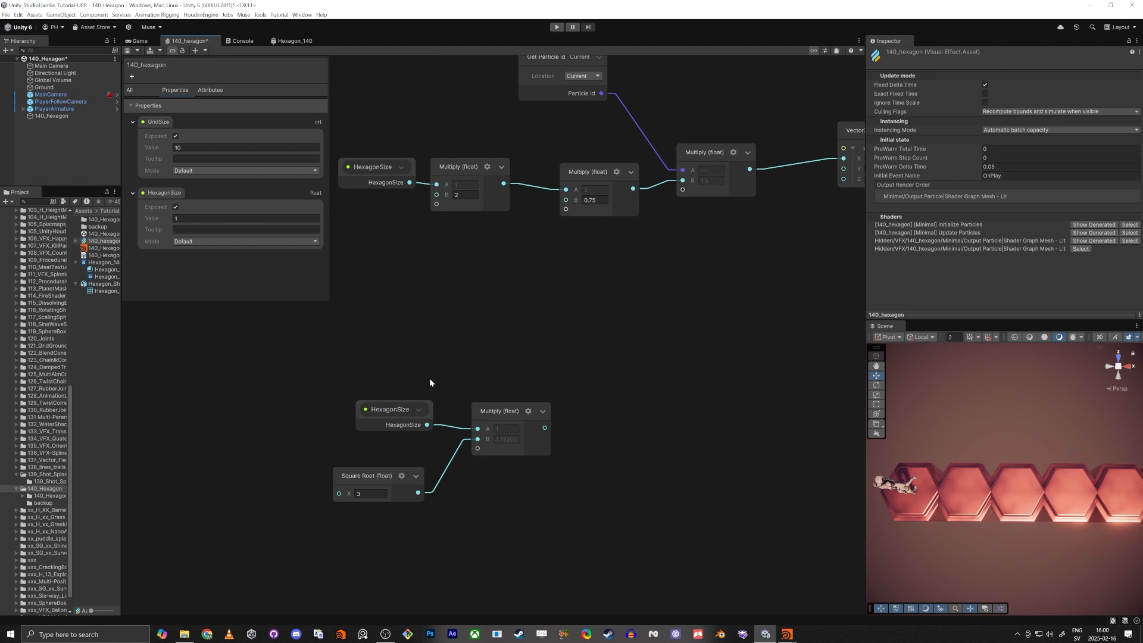
pyautogui.press('space')
pyautogui.write('id')
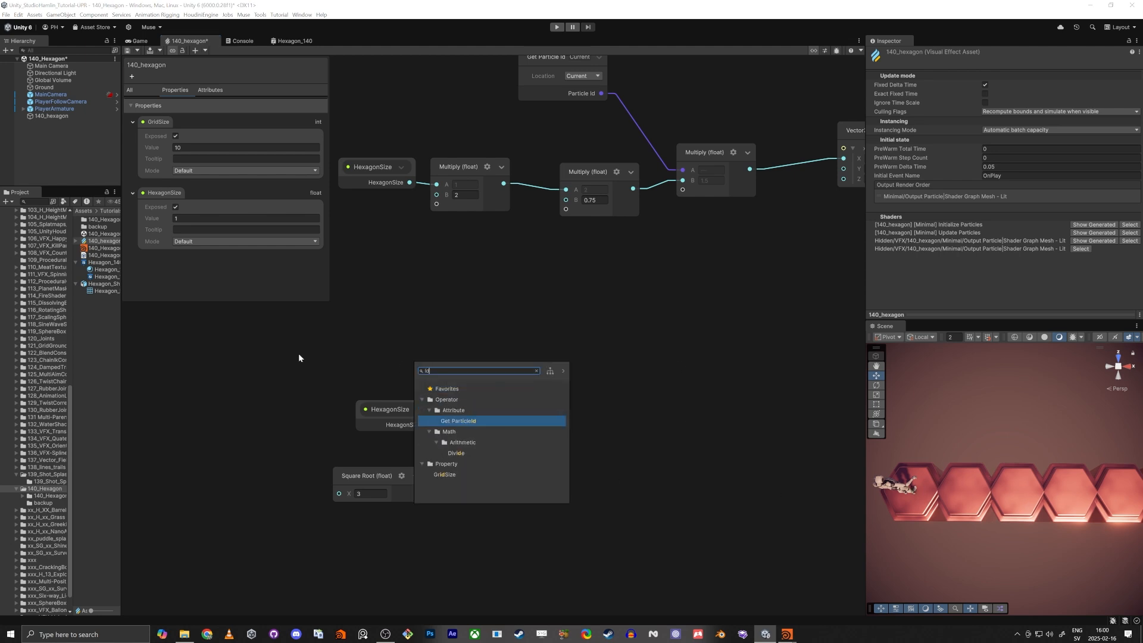
pyautogui.press('Return')
pyautogui.moveTo(457, 400); pyautogui.dragTo(452, 311)
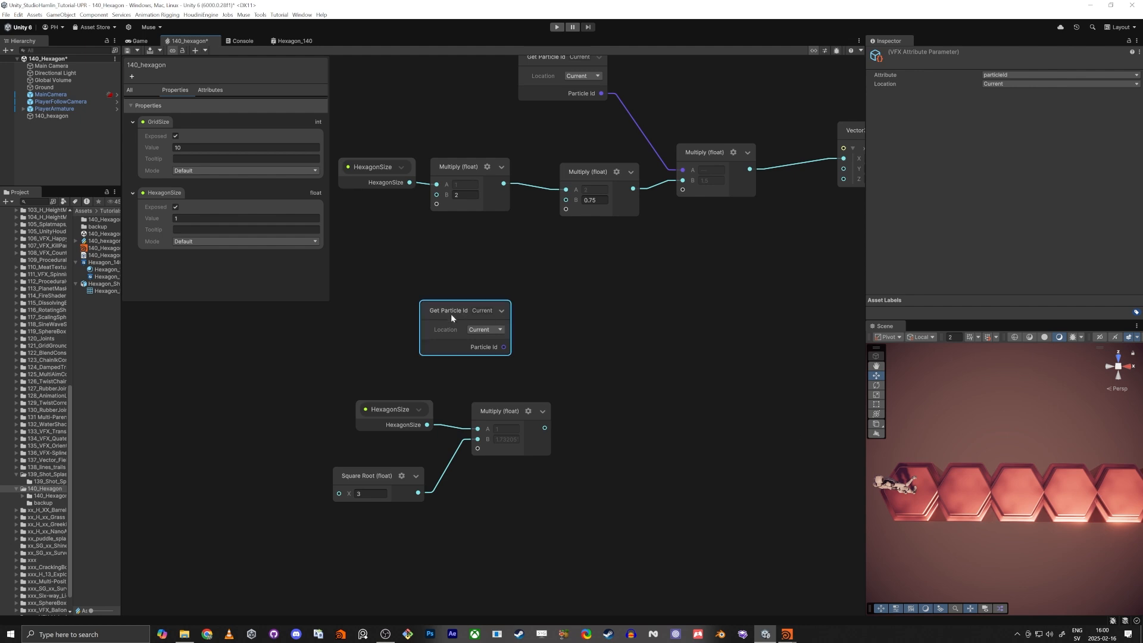
# Feed the new Particle Id into a Modulo node with B set to 2, and place both nodes above the lower HexagonSize branch.
pyautogui.moveTo(503, 347); pyautogui.dragTo(506, 379)
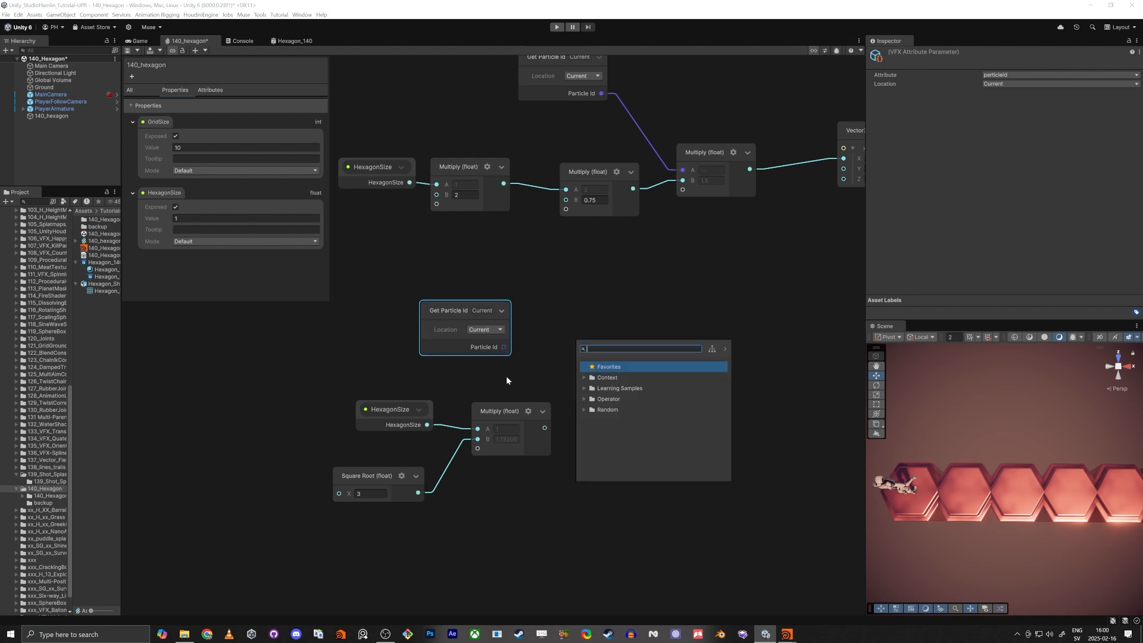
pyautogui.write('modu')
pyautogui.press('Return')
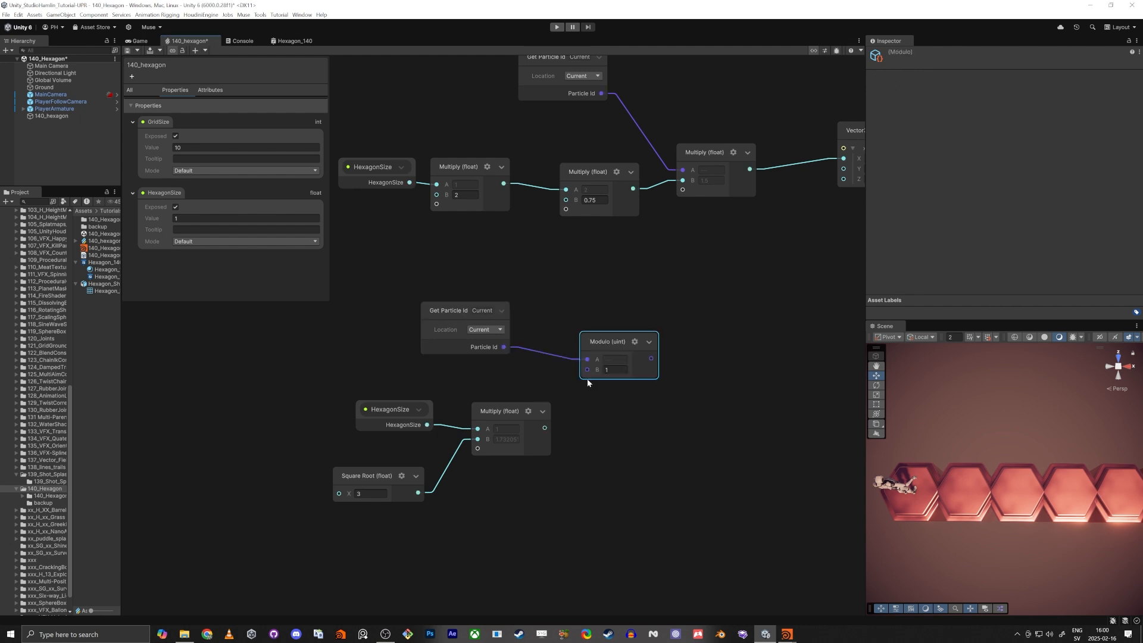
pyautogui.click(608, 370)
pyautogui.write('2')
pyautogui.moveTo(591, 339); pyautogui.dragTo(550, 321)
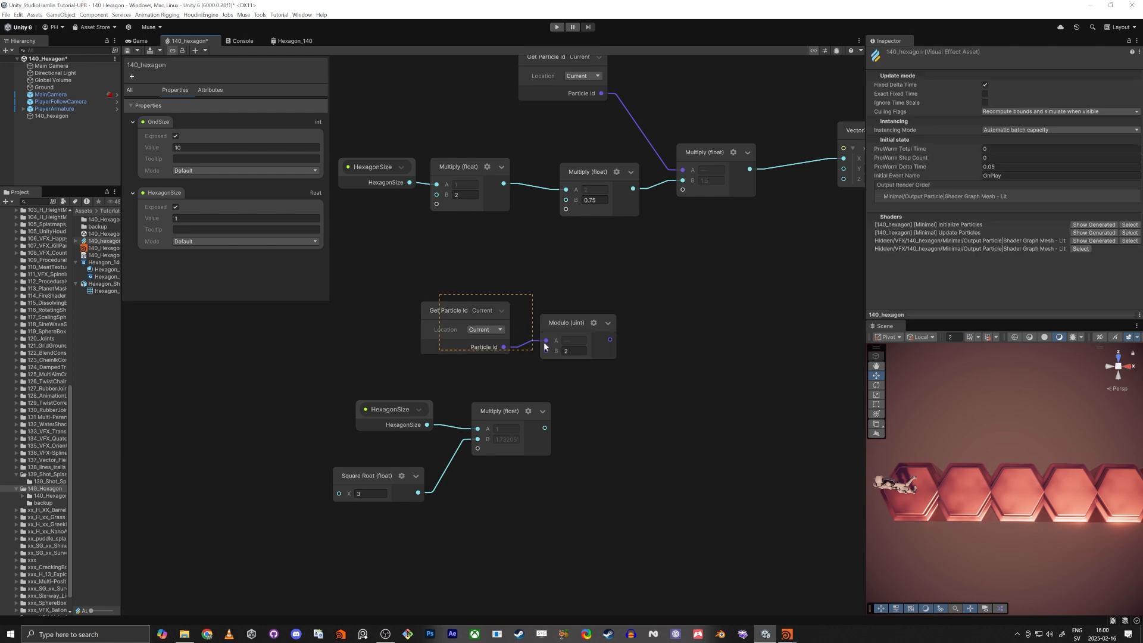
pyautogui.moveTo(425, 309); pyautogui.dragTo(347, 297)
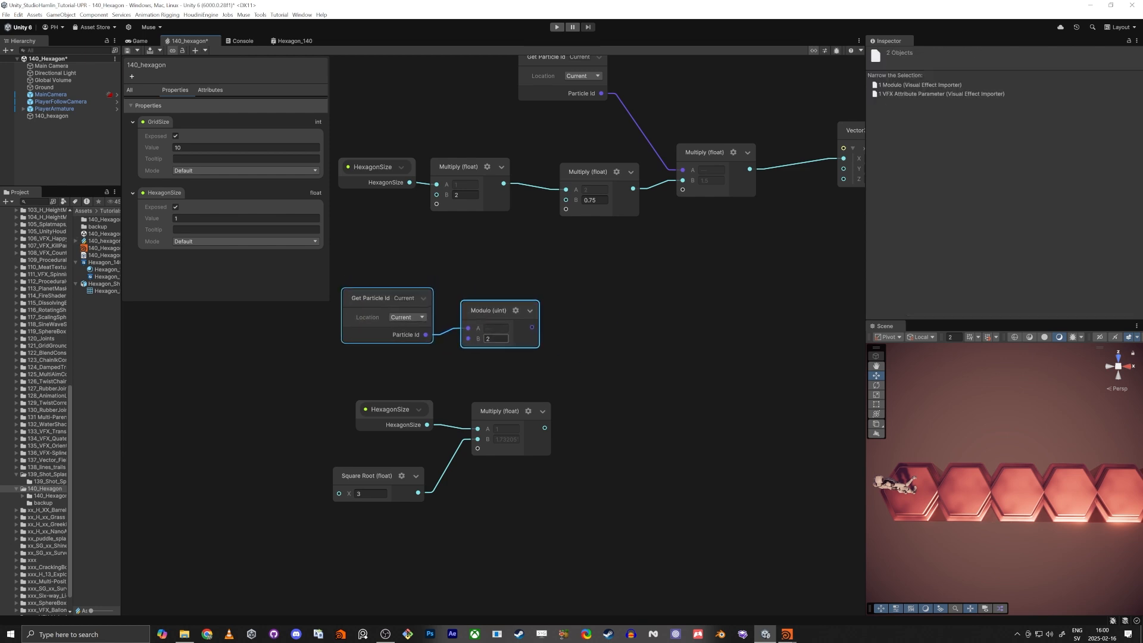
pyautogui.click(492, 362)
# Multiply the Modulo output by the HexagonSize and square root product, and connect the result to the Vector3 node's Z input.
pyautogui.moveTo(531, 327); pyautogui.dragTo(624, 346)
pyautogui.write('mul')
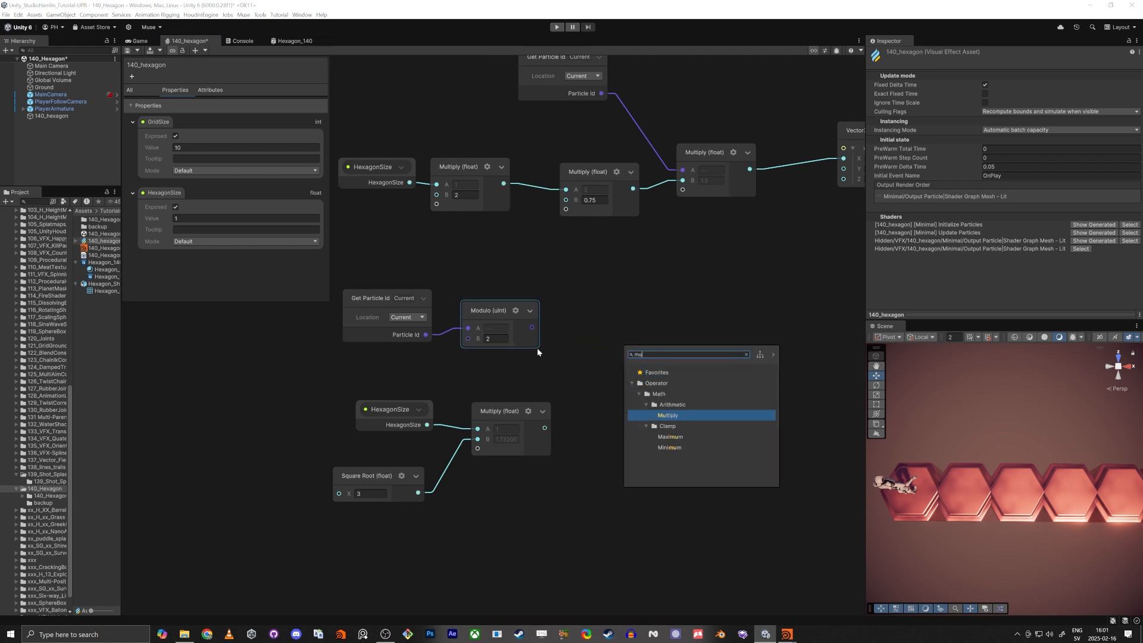
pyautogui.press('Return')
pyautogui.click(393, 404)
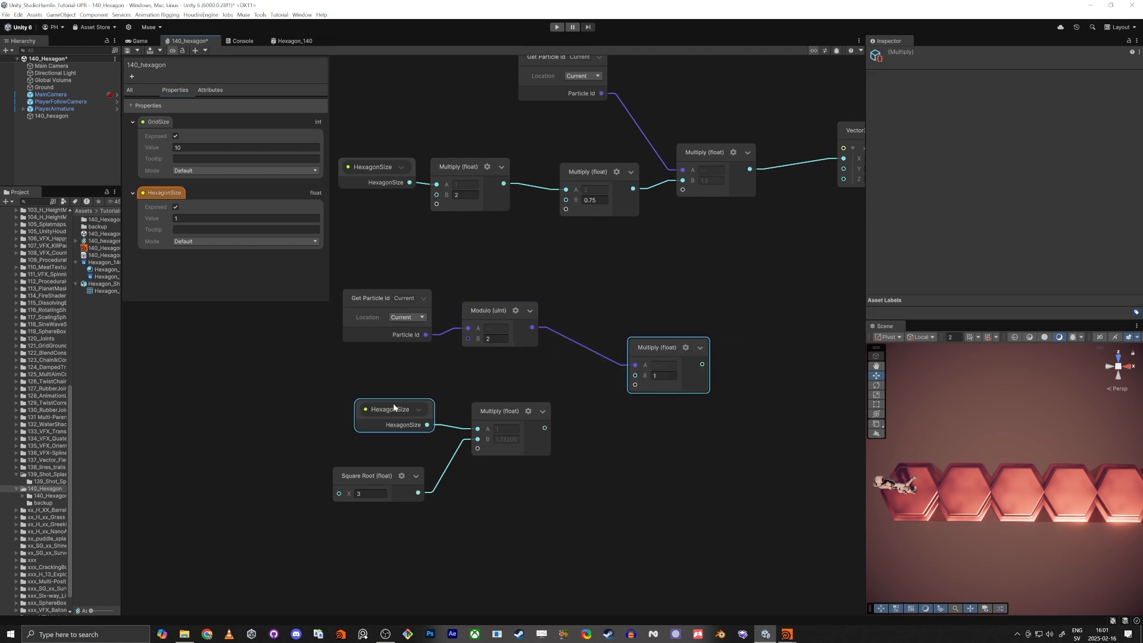
pyautogui.moveTo(393, 404); pyautogui.dragTo(377, 415)
pyautogui.moveTo(684, 492); pyautogui.dragTo(622, 488, button='middle')
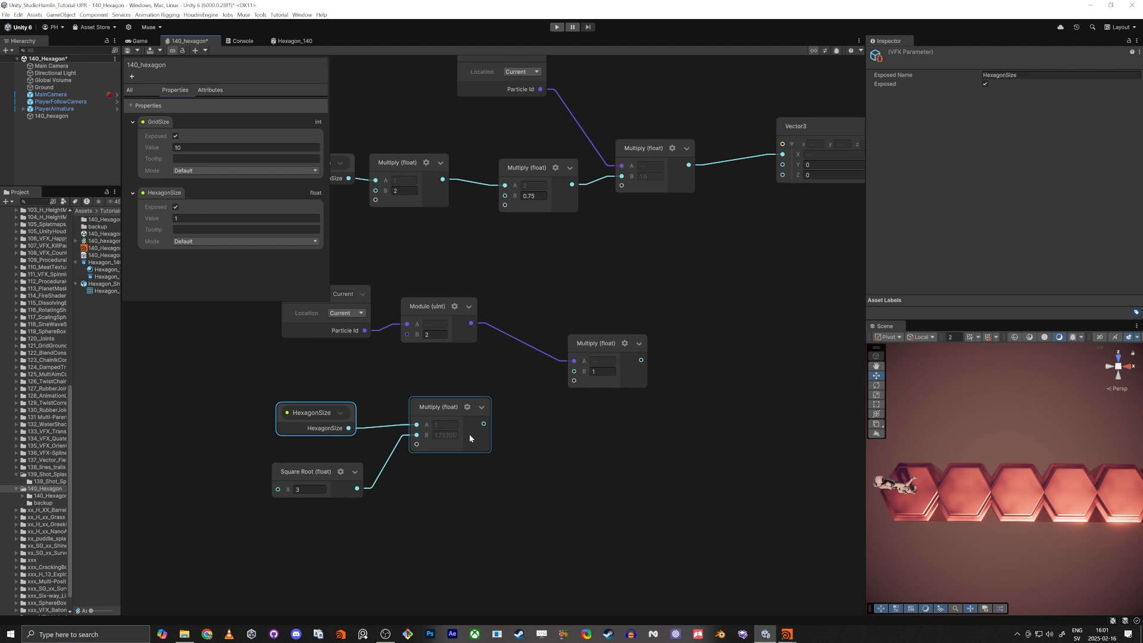
pyautogui.moveTo(486, 425); pyautogui.dragTo(573, 372)
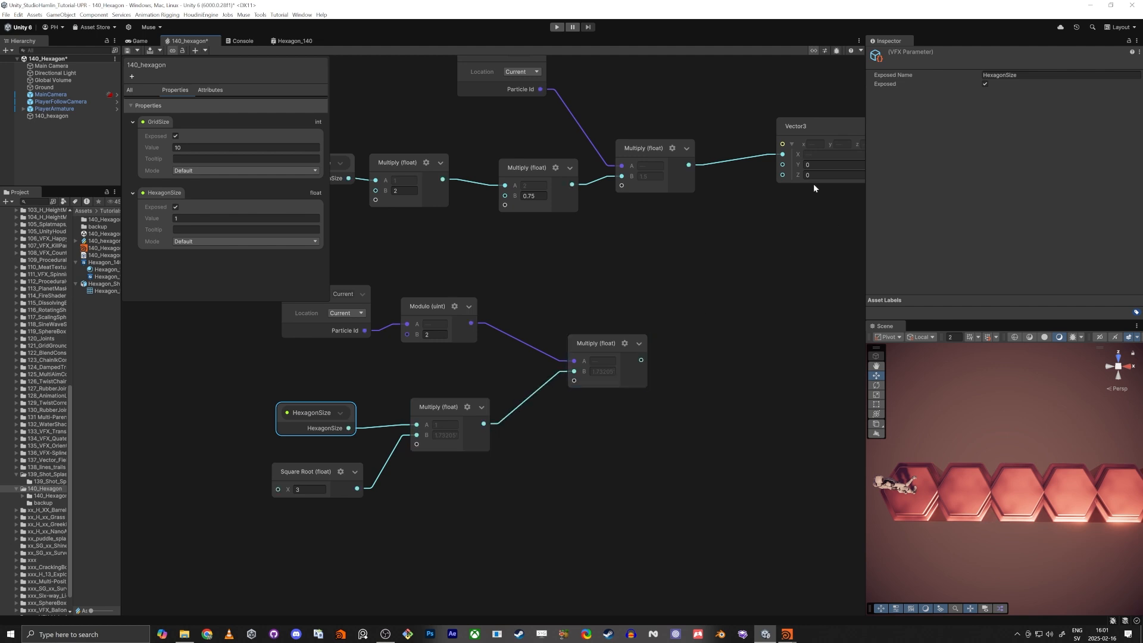
pyautogui.moveTo(782, 175); pyautogui.dragTo(641, 361)
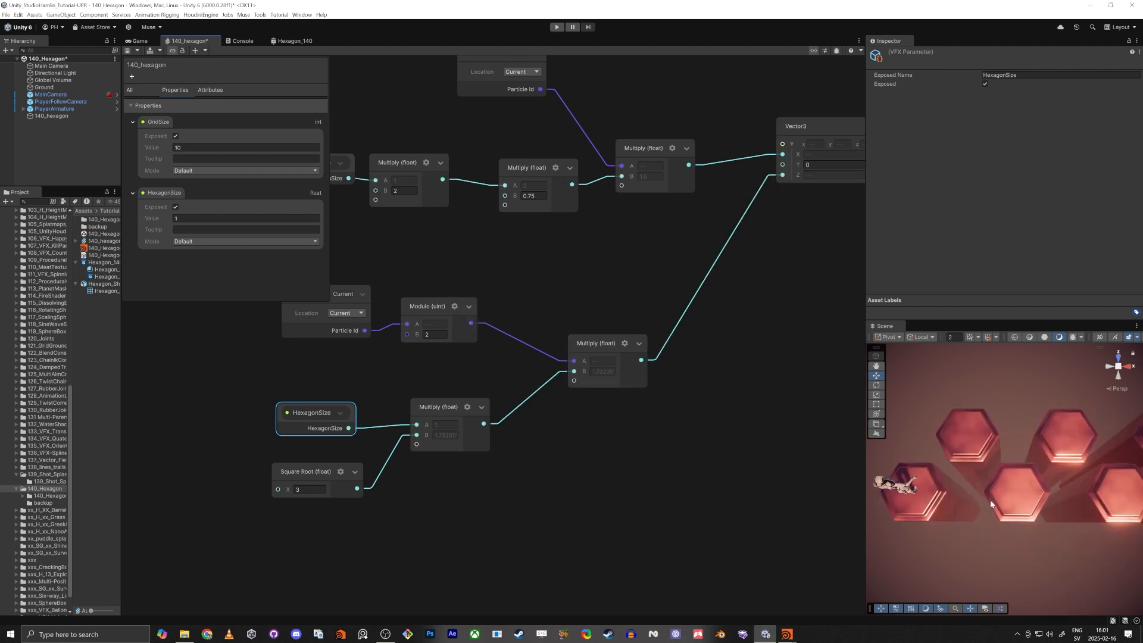
pyautogui.moveTo(940, 435); pyautogui.dragTo(959, 495, button='right')
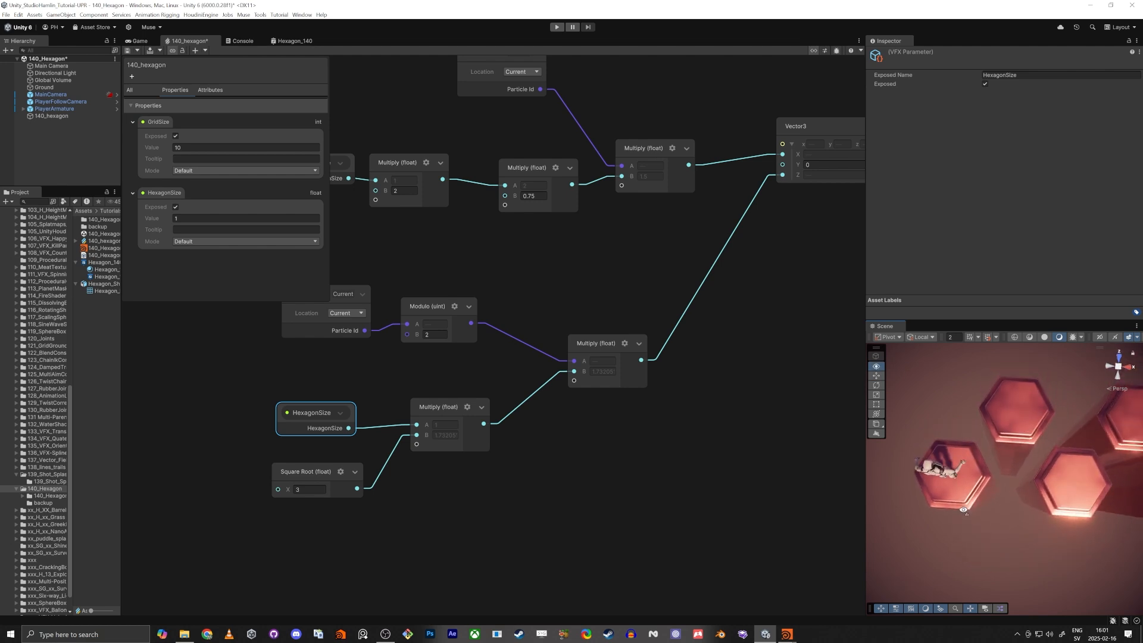
# Insert a Multiply node with B set to 0.5 between the Modulo branch's last Multiply node and the Vector3 Z input.
pyautogui.moveTo(629, 445); pyautogui.dragTo(583, 456, button='middle')
pyautogui.click(619, 321)
pyautogui.scroll(-1, 583, 457)
pyautogui.moveTo(629, 428); pyautogui.dragTo(711, 520)
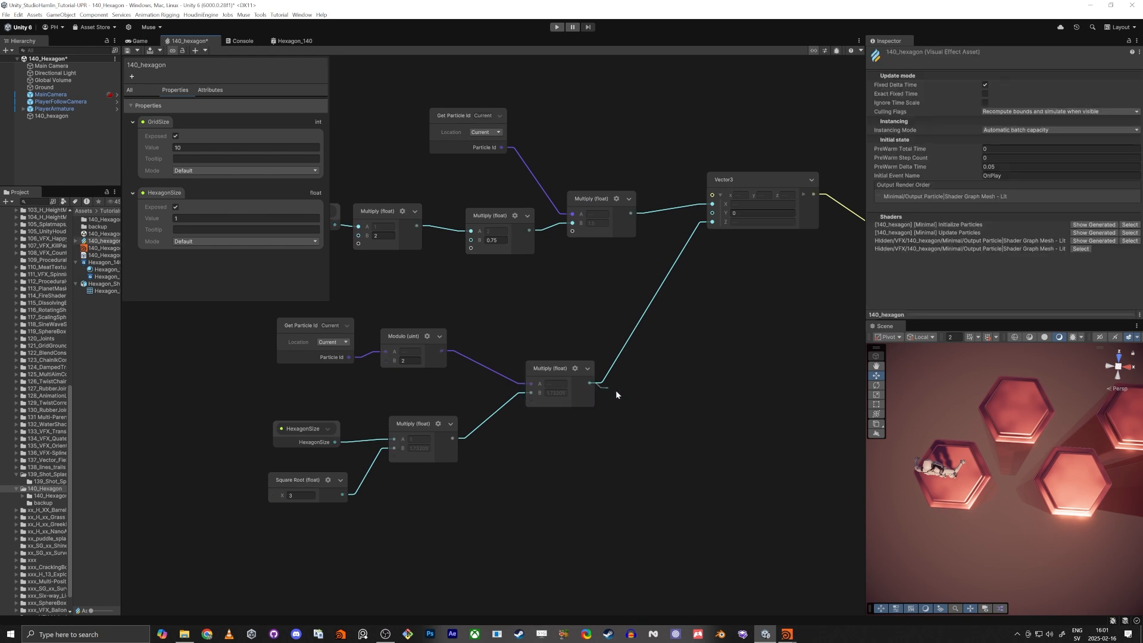
pyautogui.press('space')
pyautogui.write('mult')
pyautogui.press('Return')
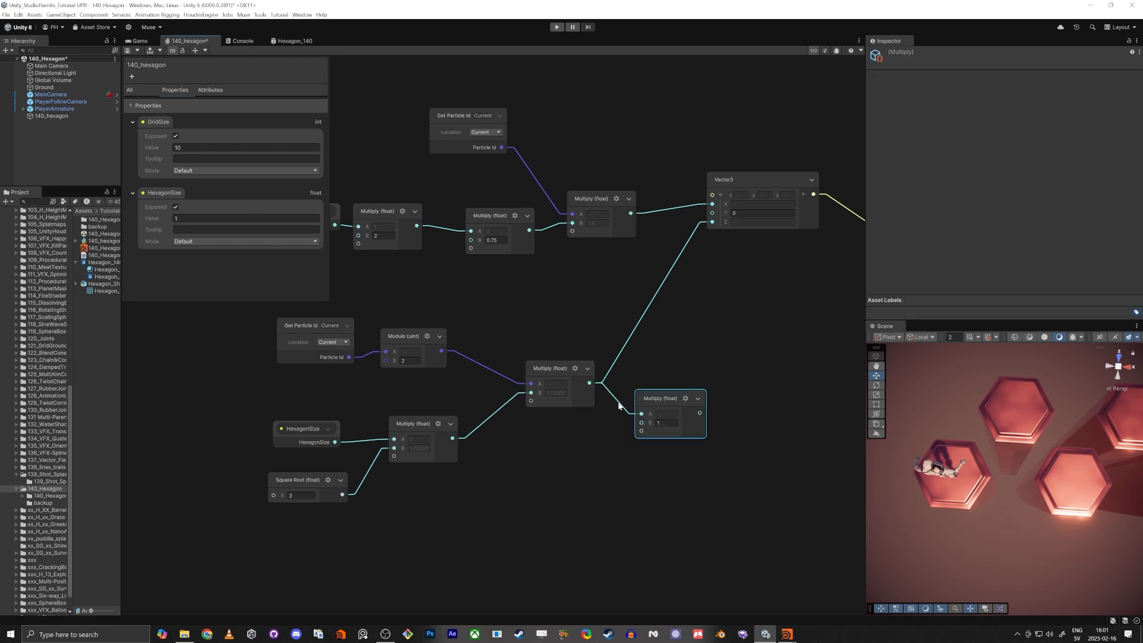
pyautogui.click(668, 422)
pyautogui.write('0.5')
pyautogui.moveTo(699, 413); pyautogui.dragTo(712, 221)
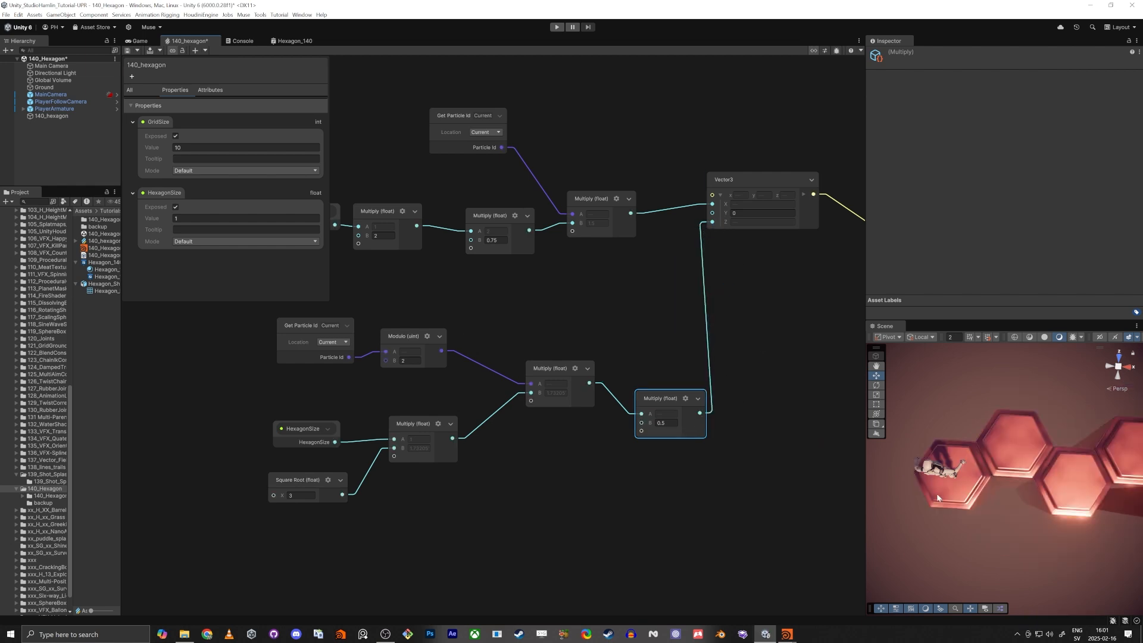
pyautogui.moveTo(986, 493); pyautogui.dragTo(958, 532, button='right')
pyautogui.scroll(-3, 959, 533)
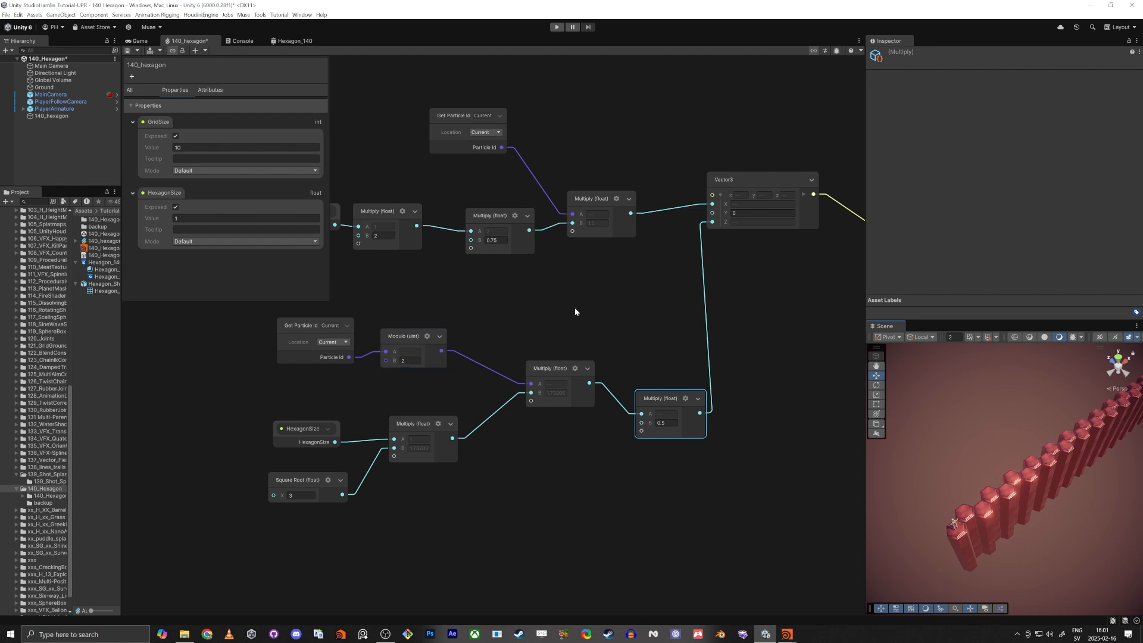
pyautogui.moveTo(416, 339)
pyautogui.mouseDown()
pyautogui.moveTo(416, 326)
pyautogui.moveTo(426, 338)
pyautogui.mouseUp()
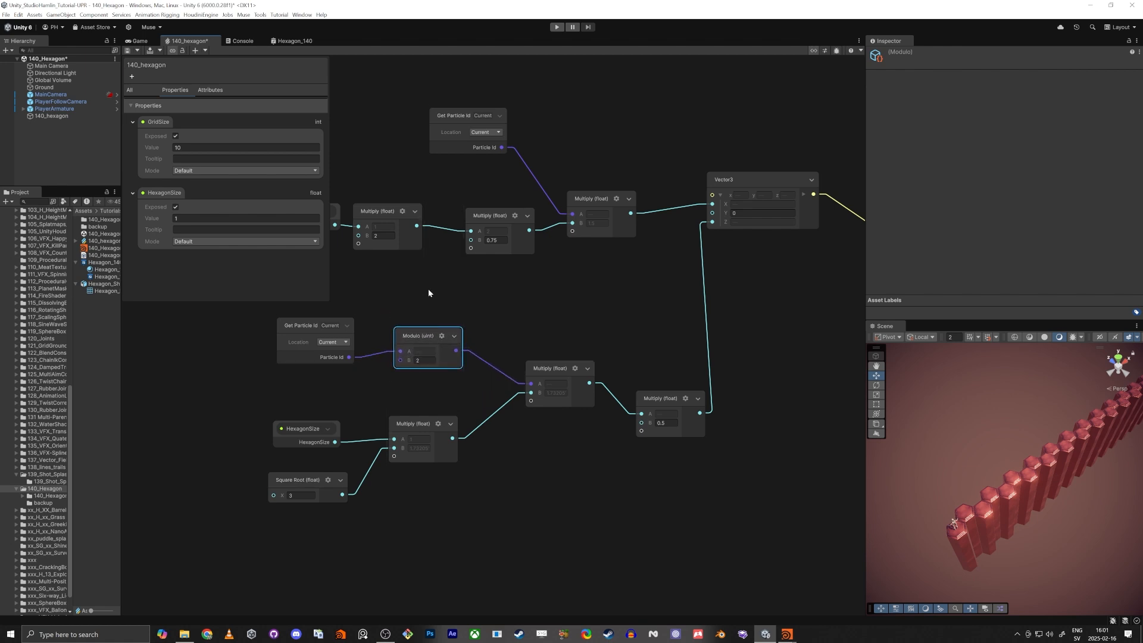
pyautogui.moveTo(429, 293); pyautogui.dragTo(460, 496, button='middle')
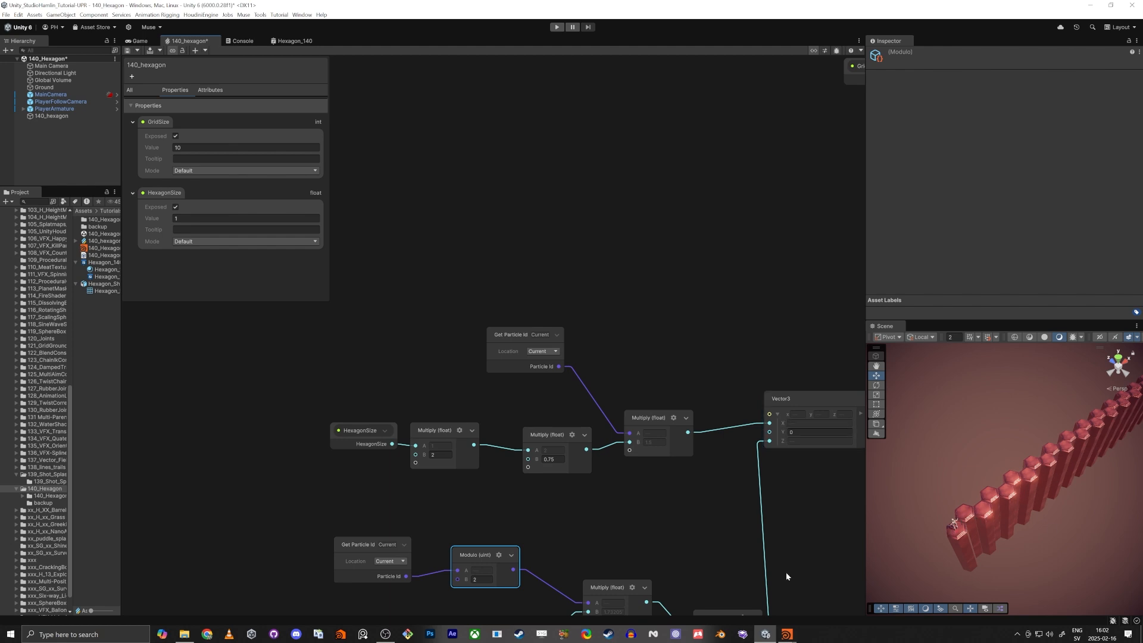
pyautogui.scroll(-3, 786, 573)
pyautogui.moveTo(321, 524); pyautogui.dragTo(623, 394)
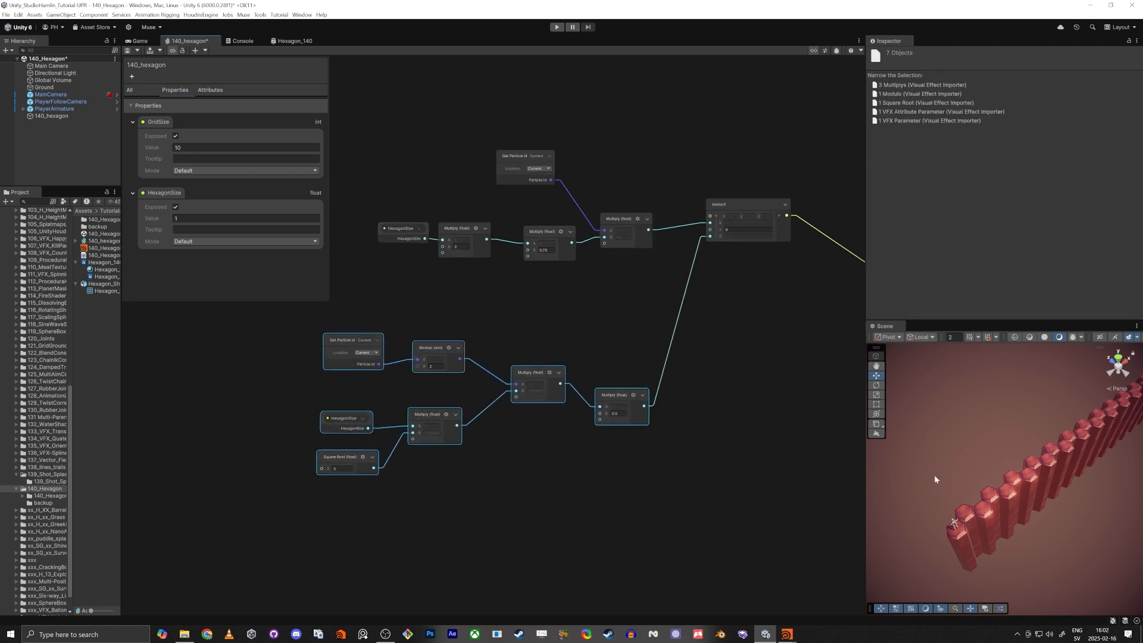
pyautogui.moveTo(763, 406); pyautogui.dragTo(713, 539, button='middle')
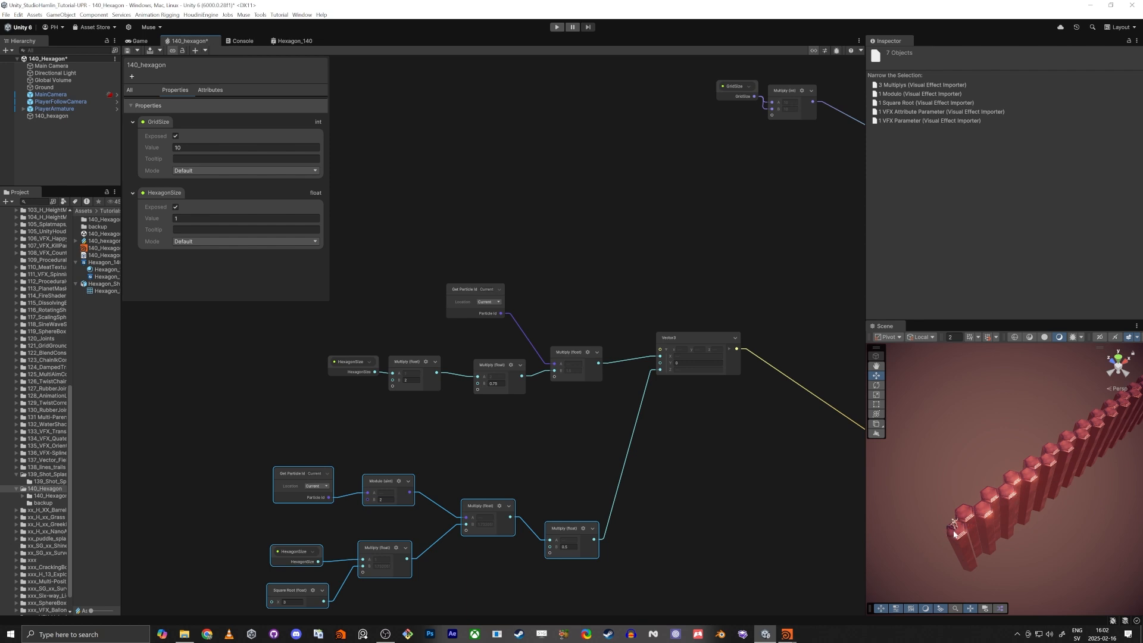
# Move the upper Get Particle Id node farther from its Multiply node and add a Modulo node fed by Particle Id.
pyautogui.moveTo(585, 300); pyautogui.dragTo(648, 337, button='middle')
pyautogui.scroll(2, 649, 341)
pyautogui.moveTo(513, 326); pyautogui.dragTo(377, 219)
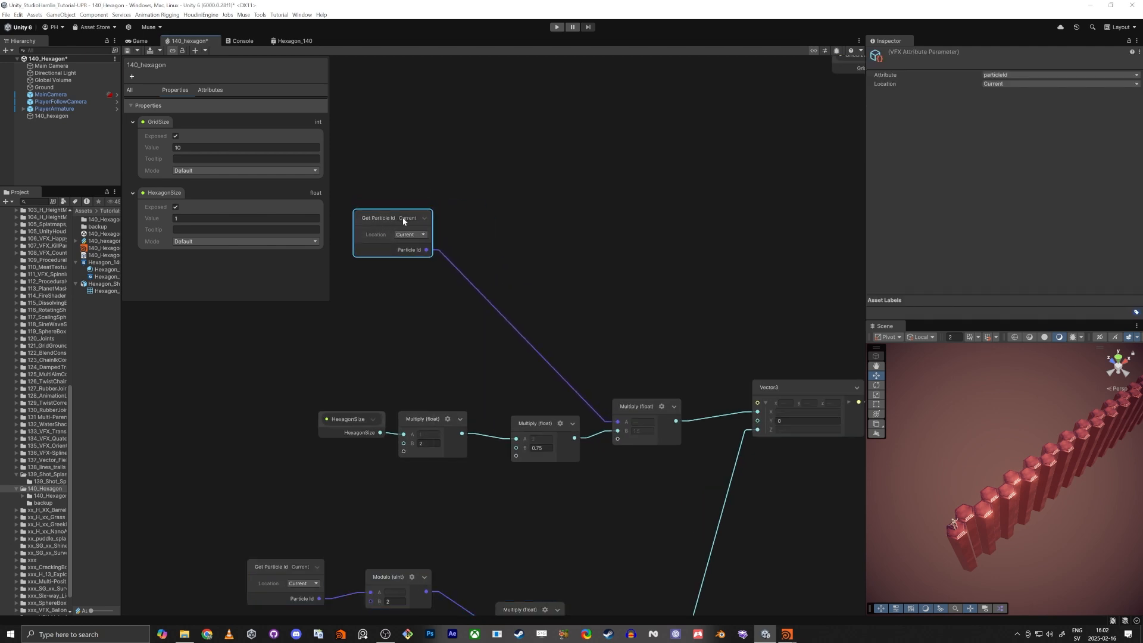
pyautogui.moveTo(428, 249); pyautogui.dragTo(545, 240)
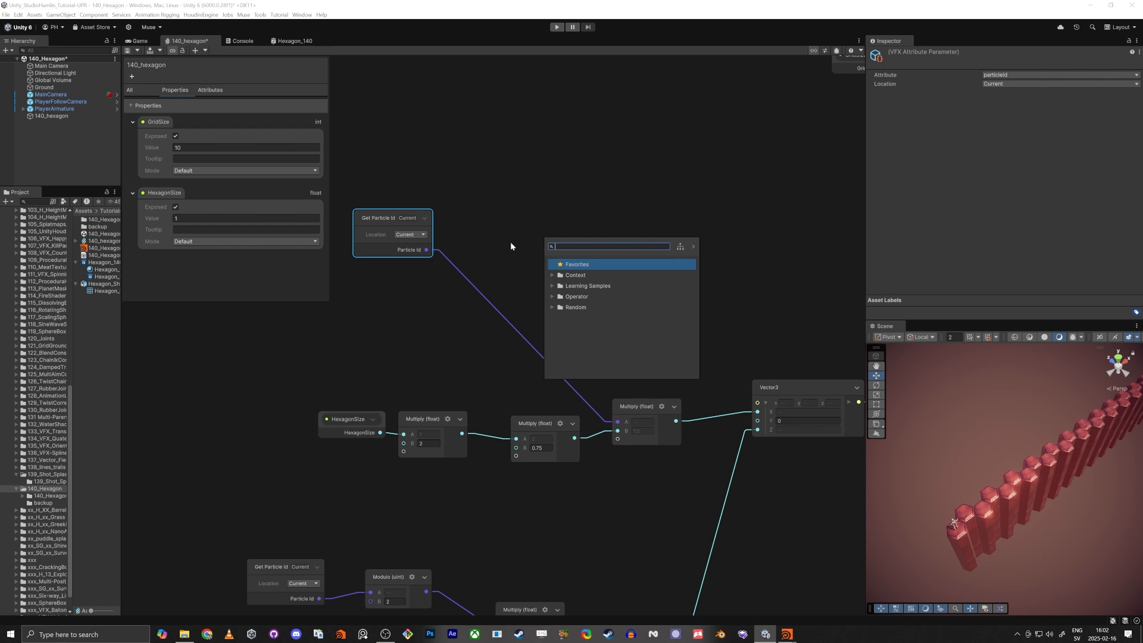
pyautogui.write('modulo')
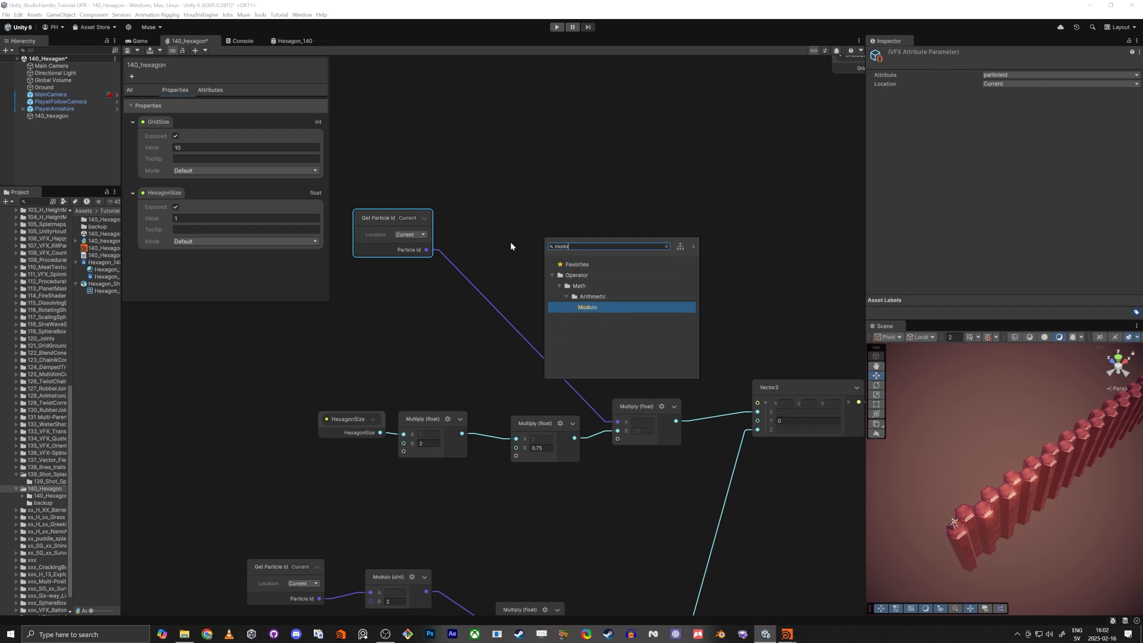
pyautogui.press('Return')
# Connect a new GridSize property node to the upper Modulo's B input, and feed its output into input A of the upper row's last Multiply node.
pyautogui.moveTo(156, 122); pyautogui.dragTo(415, 325)
pyautogui.scroll(3, 415, 324)
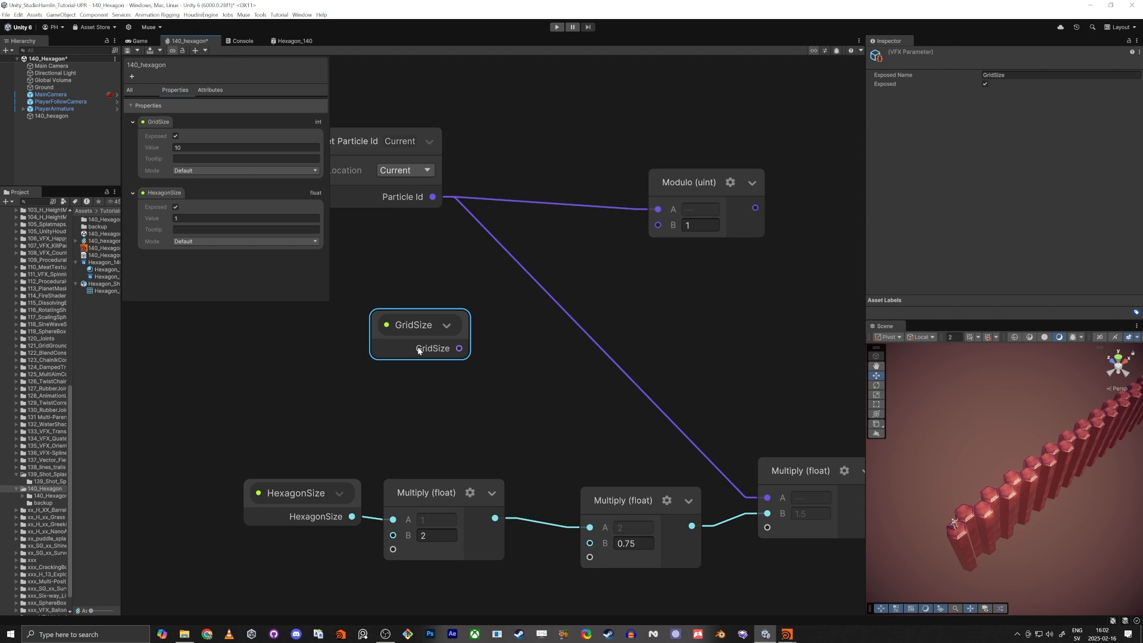
pyautogui.moveTo(459, 348); pyautogui.dragTo(657, 225)
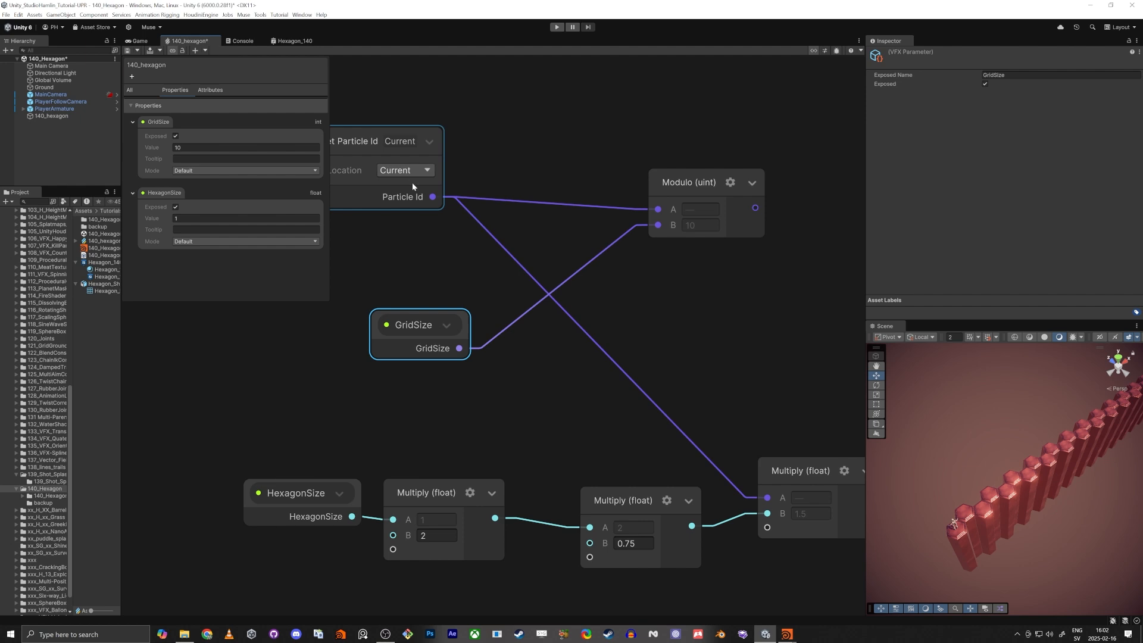
pyautogui.moveTo(687, 316); pyautogui.dragTo(550, 268, button='middle')
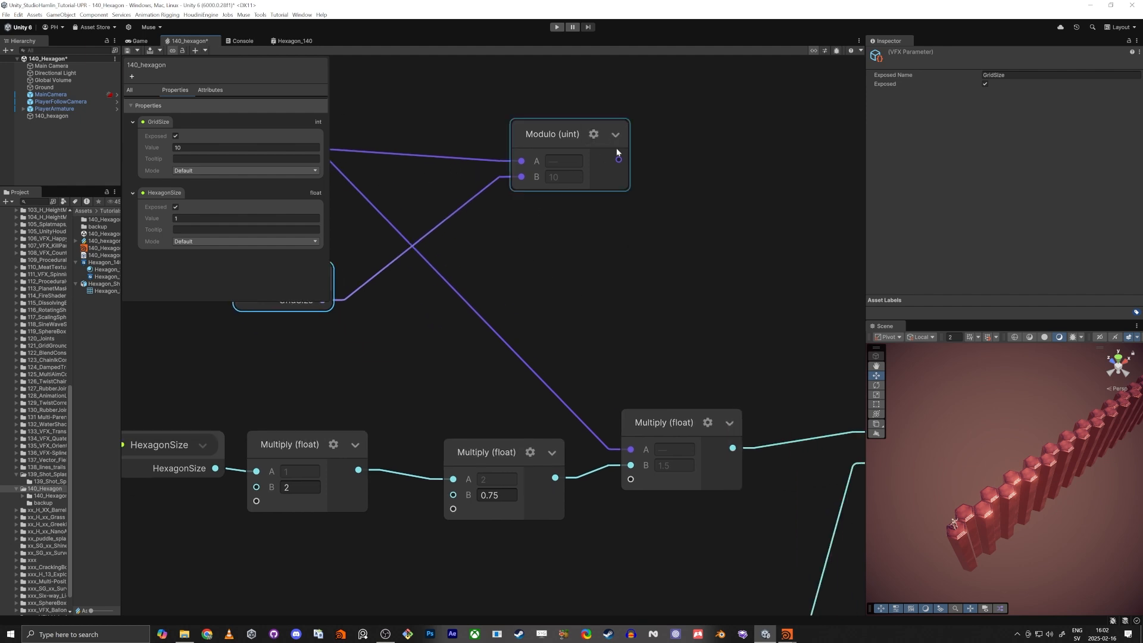
pyautogui.moveTo(619, 162); pyautogui.dragTo(629, 448)
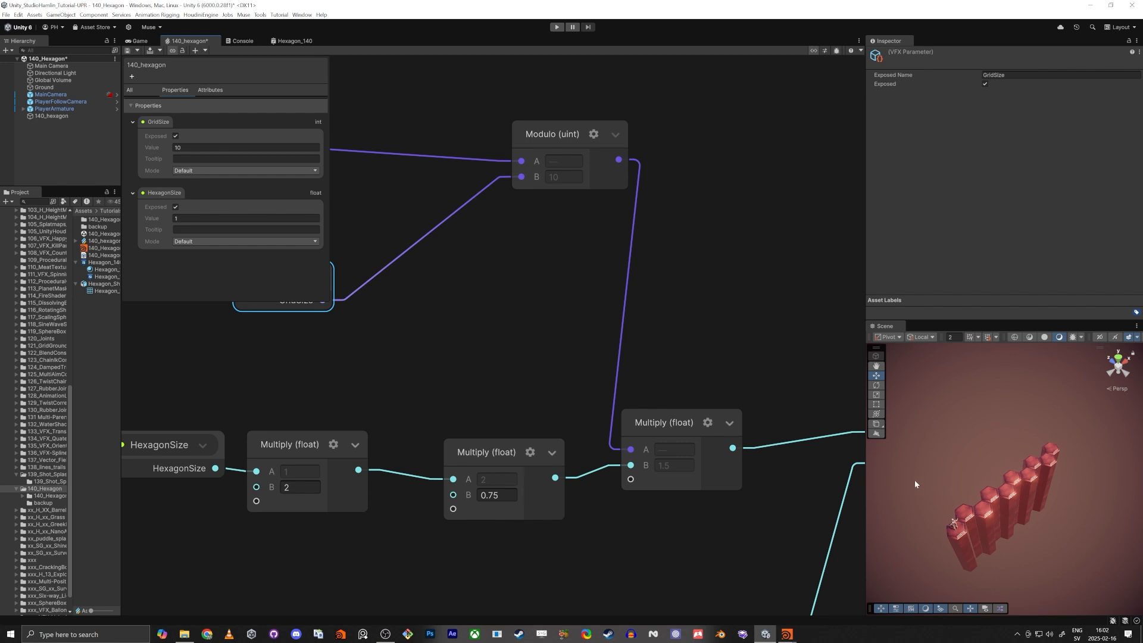
pyautogui.scroll(-5, 566, 426)
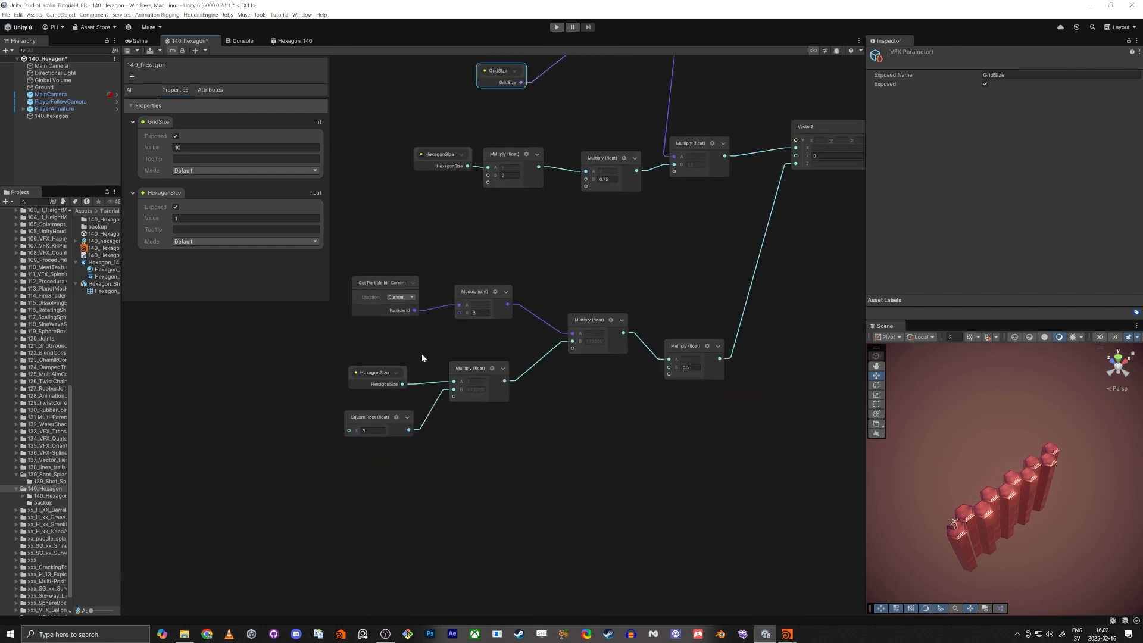
# Move the lower Vector3 Z branch farther below the upper row and tighten the spacing between its Multiply, HexagonSize and Square Root nodes.
pyautogui.moveTo(308, 485); pyautogui.dragTo(586, 427)
pyautogui.moveTo(763, 280); pyautogui.dragTo(763, 277)
pyautogui.moveTo(689, 346); pyautogui.dragTo(592, 440)
pyautogui.moveTo(600, 339); pyautogui.dragTo(285, 536)
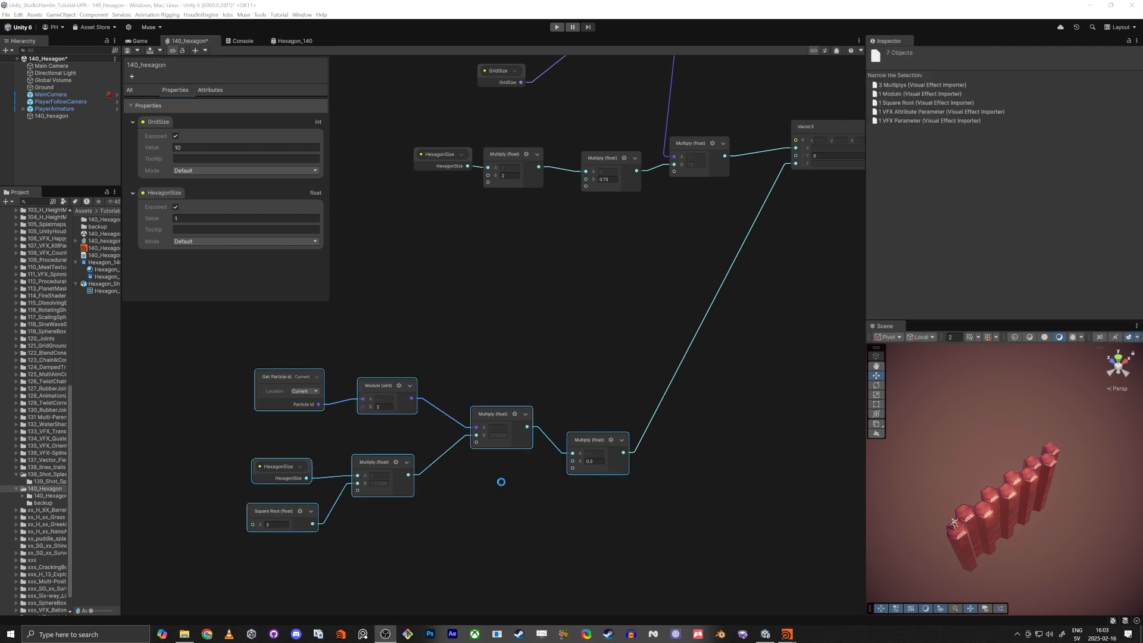
pyautogui.moveTo(493, 538); pyautogui.dragTo(517, 481, button='middle')
pyautogui.moveTo(612, 383); pyautogui.dragTo(605, 329)
pyautogui.click(616, 345)
pyautogui.moveTo(463, 449); pyautogui.dragTo(510, 436, button='middle')
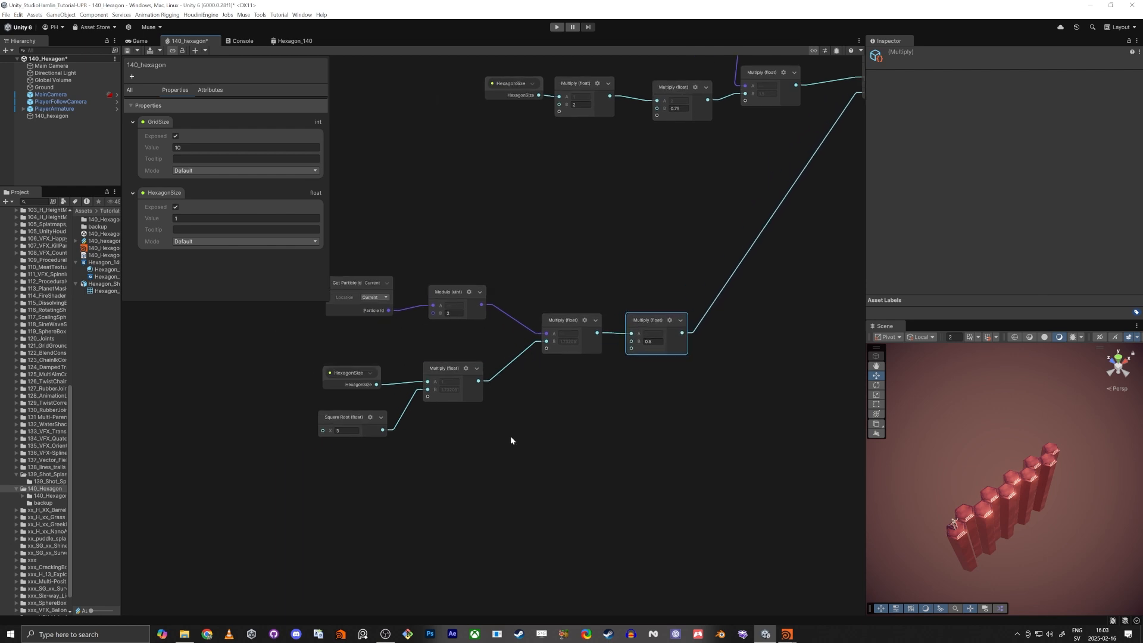
pyautogui.moveTo(325, 481); pyautogui.dragTo(448, 344)
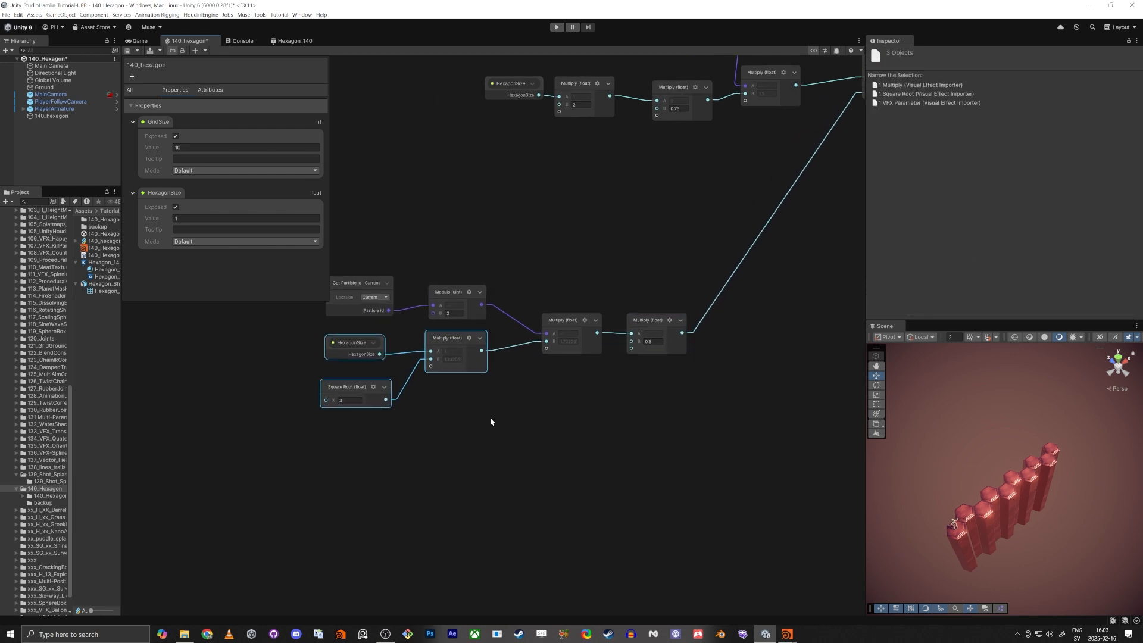
pyautogui.click(490, 421)
# Tidy the upper Modulo group, moving the Modulo, GridSize and Get Particle Id nodes closer together.
pyautogui.moveTo(559, 464); pyautogui.dragTo(502, 497, button='middle')
pyautogui.scroll(-3, 512, 471)
pyautogui.moveTo(476, 214); pyautogui.dragTo(654, 310)
pyautogui.moveTo(614, 450); pyautogui.dragTo(576, 538, button='middle')
pyautogui.scroll(5, 538, 408)
pyautogui.click(601, 349)
pyautogui.moveTo(627, 306); pyautogui.dragTo(555, 320)
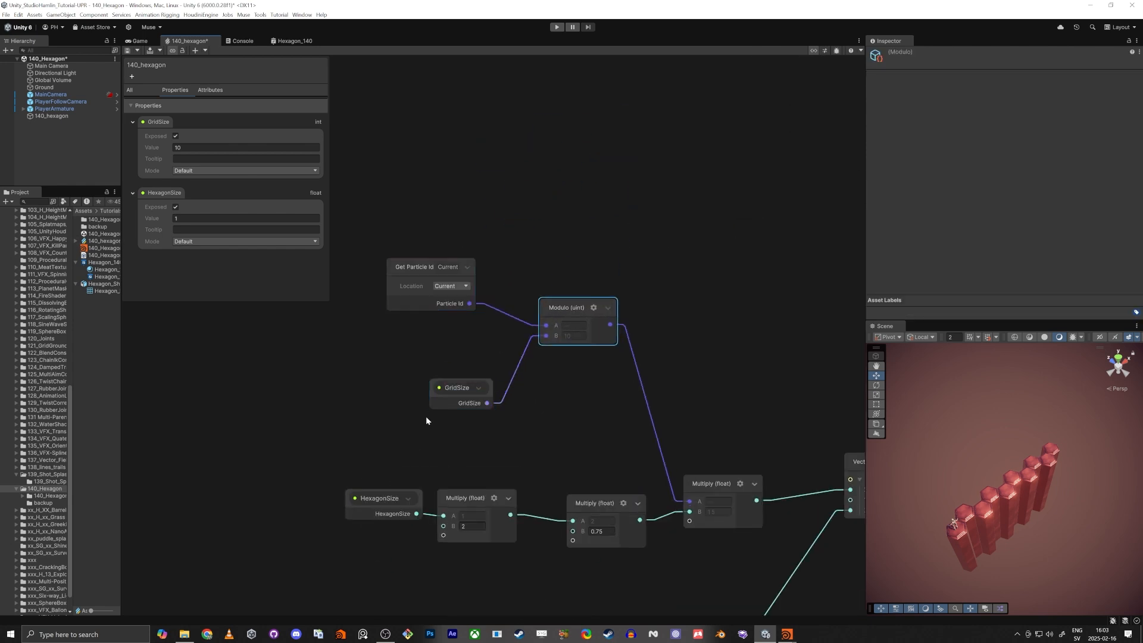
pyautogui.moveTo(461, 391); pyautogui.dragTo(449, 362)
pyautogui.moveTo(429, 272); pyautogui.dragTo(444, 281)
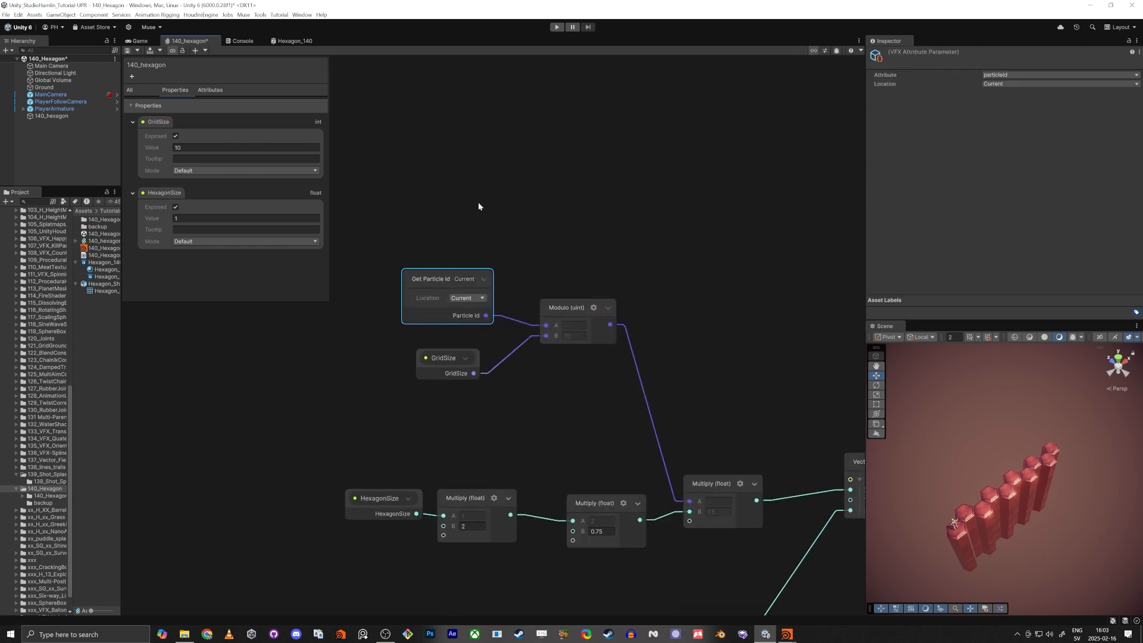
# Duplicate the upper Get Particle Id, GridSize and Modulo group and place the copy below the Z branch.
pyautogui.moveTo(378, 225); pyautogui.dragTo(595, 385)
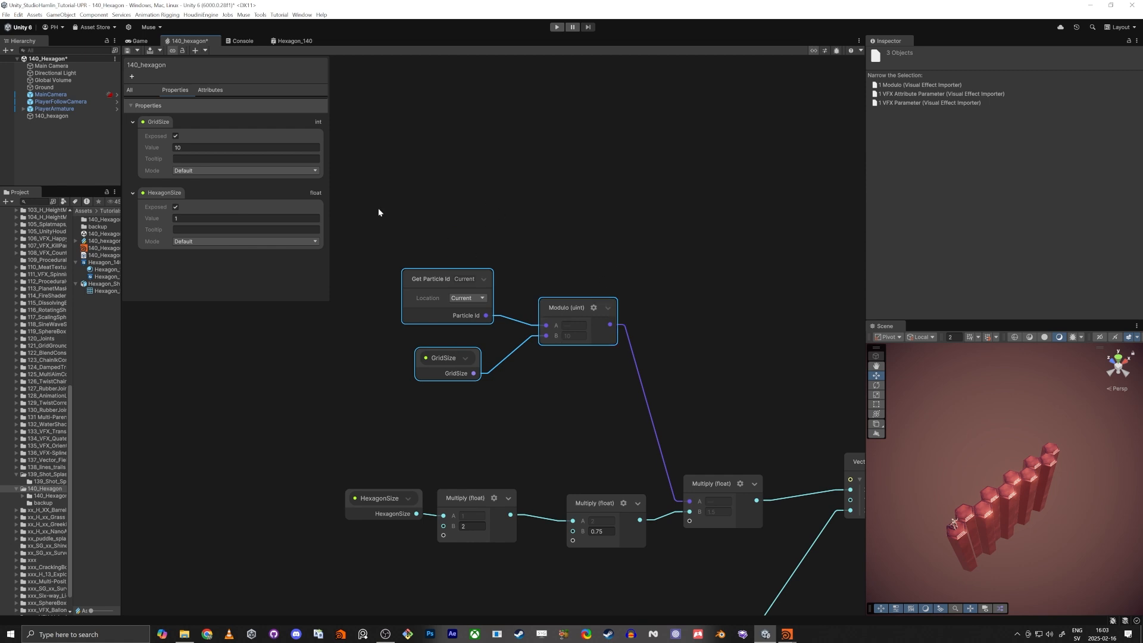
pyautogui.moveTo(383, 199); pyautogui.dragTo(624, 439)
pyautogui.moveTo(544, 415); pyautogui.dragTo(561, 270, button='middle')
pyautogui.moveTo(497, 522); pyautogui.dragTo(498, 275, button='middle')
pyautogui.scroll(-3, 497, 275)
pyautogui.moveTo(437, 518); pyautogui.dragTo(514, 361, button='middle')
pyautogui.hotkey('ctrl', 'v')
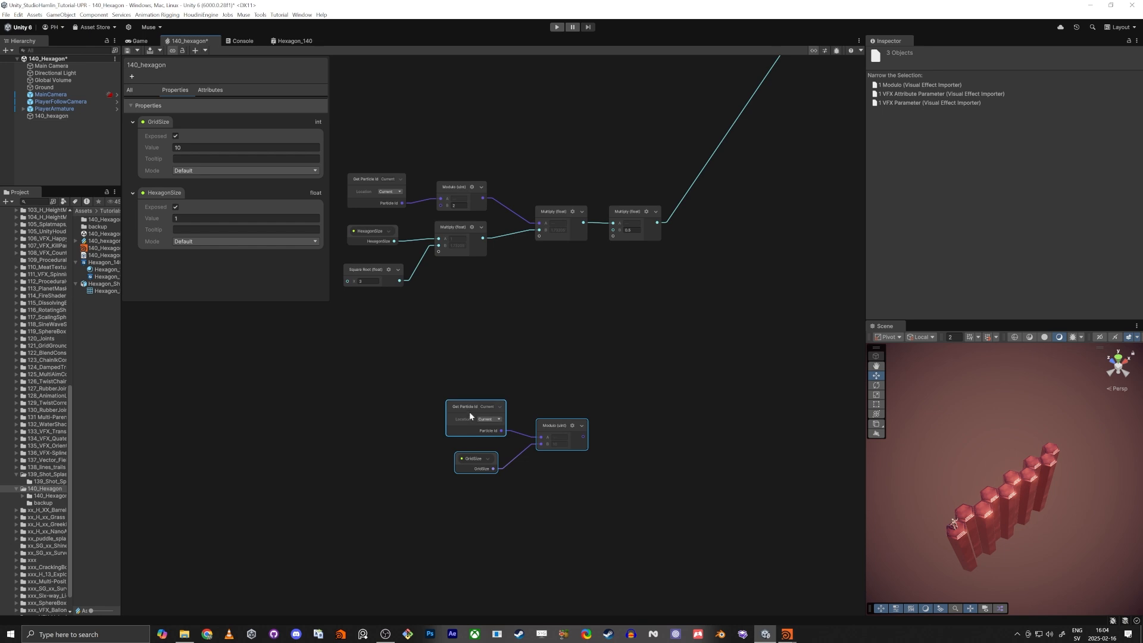
pyautogui.moveTo(469, 411); pyautogui.dragTo(445, 431)
pyautogui.scroll(3, 445, 431)
pyautogui.click(592, 397)
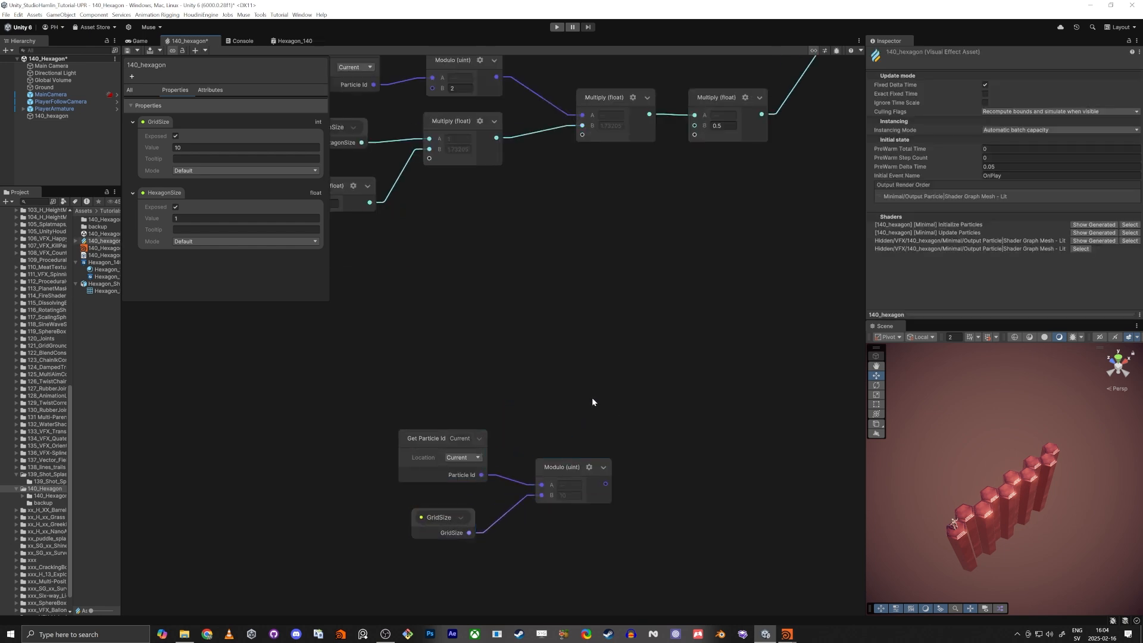
# Move the HexagonSize, Square Root and Multiply group away from the Modulo above it, and check the hexagon's shape in Houdini.
pyautogui.moveTo(542, 347); pyautogui.dragTo(549, 402, button='middle')
pyautogui.scroll(-1, 549, 402)
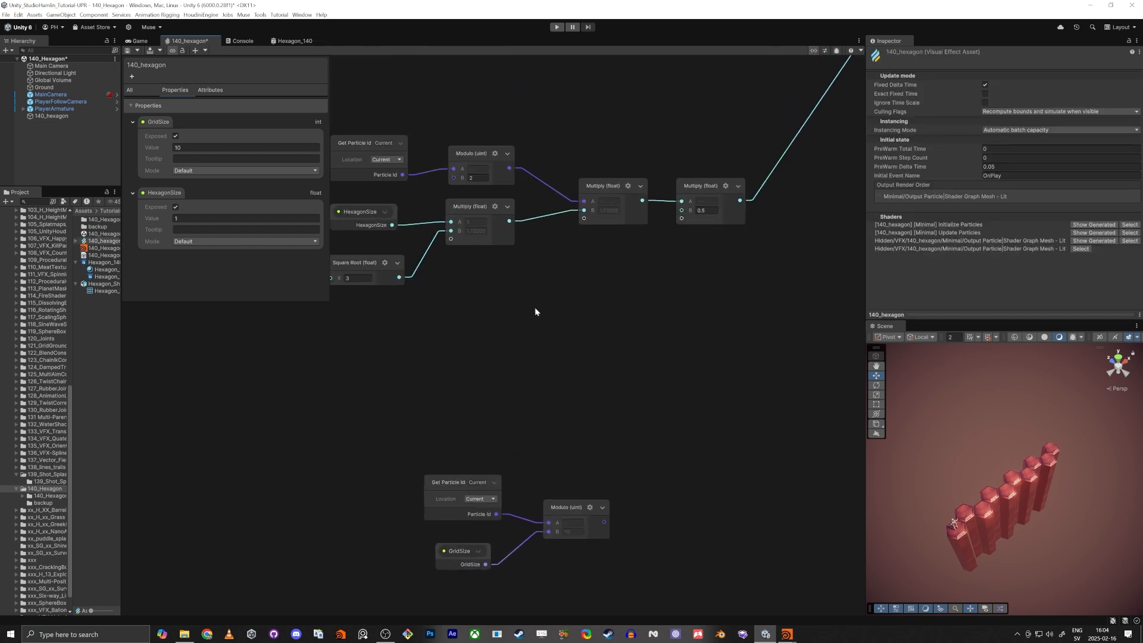
pyautogui.moveTo(553, 284); pyautogui.dragTo(565, 312, button='middle')
pyautogui.moveTo(411, 353); pyautogui.dragTo(484, 292)
pyautogui.click(440, 318)
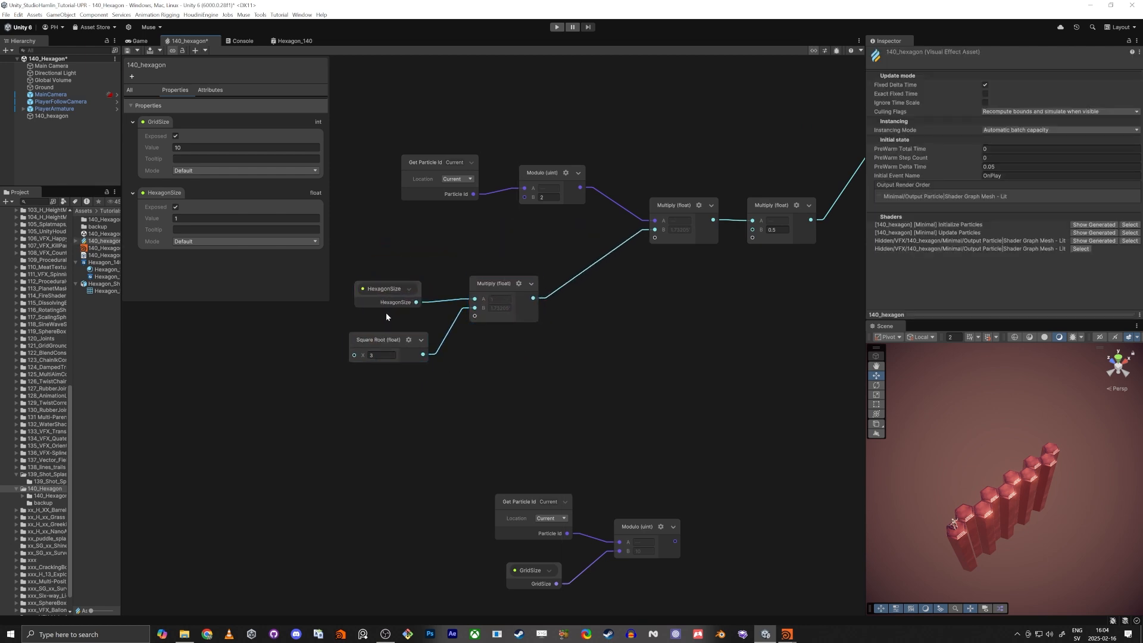
pyautogui.hotkey('alt', 'Tab')
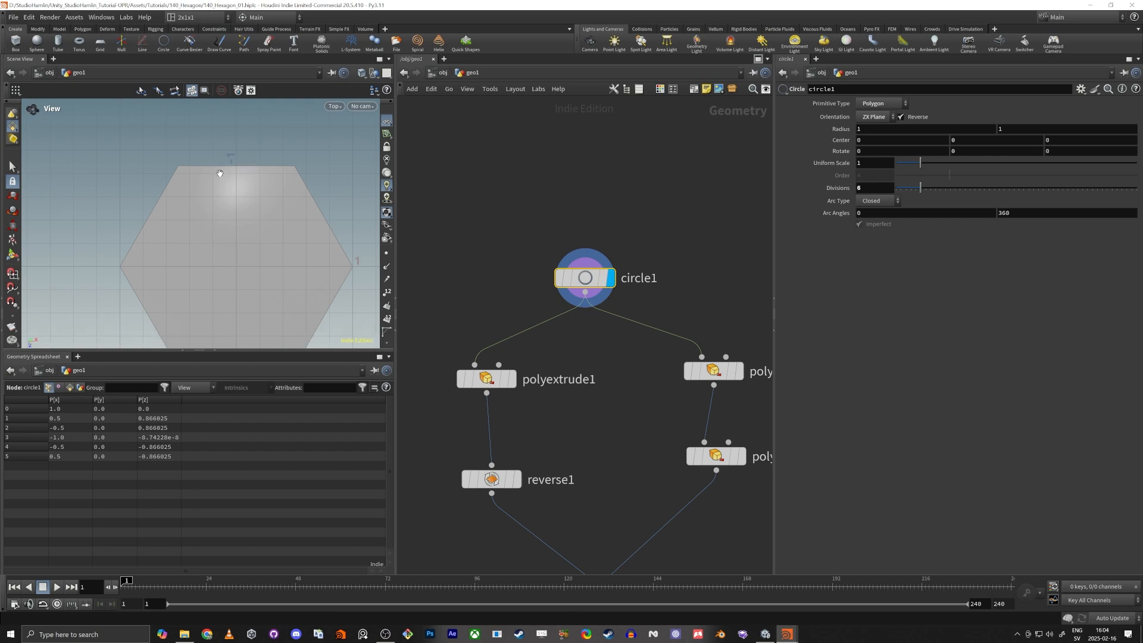
pyautogui.hotkey('alt', 'Tab')
# Add a Multiply node taking the HexagonSize and square root product as A and the copied Modulo's output as B.
pyautogui.moveTo(669, 454); pyautogui.dragTo(641, 399, button='middle')
pyautogui.moveTo(504, 245); pyautogui.dragTo(596, 409)
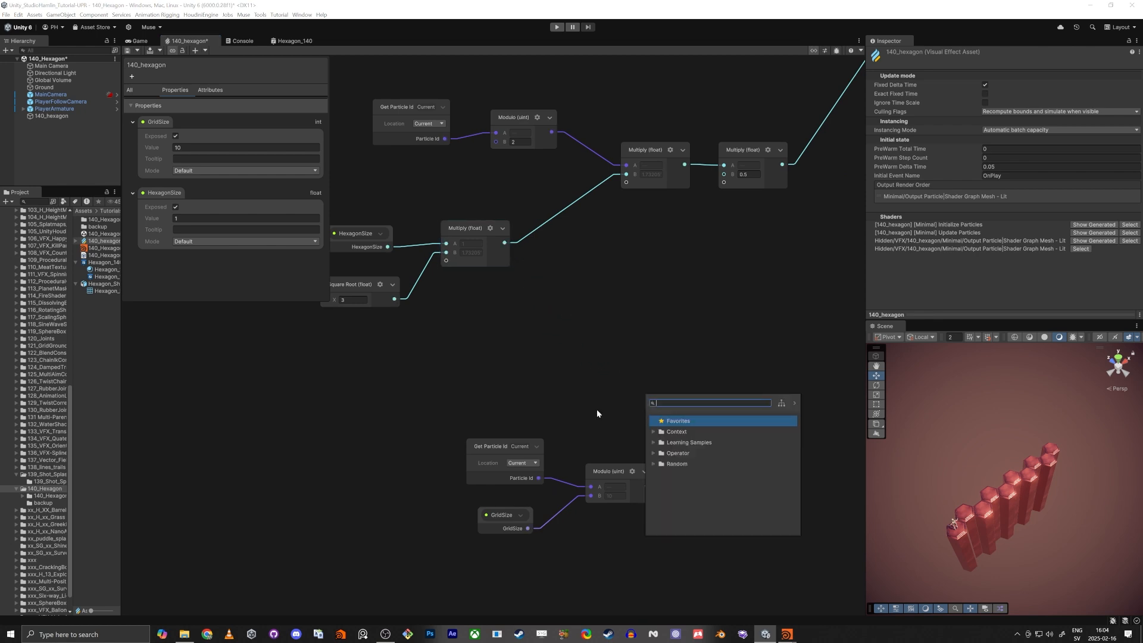
pyautogui.write('mul')
pyautogui.press('Return')
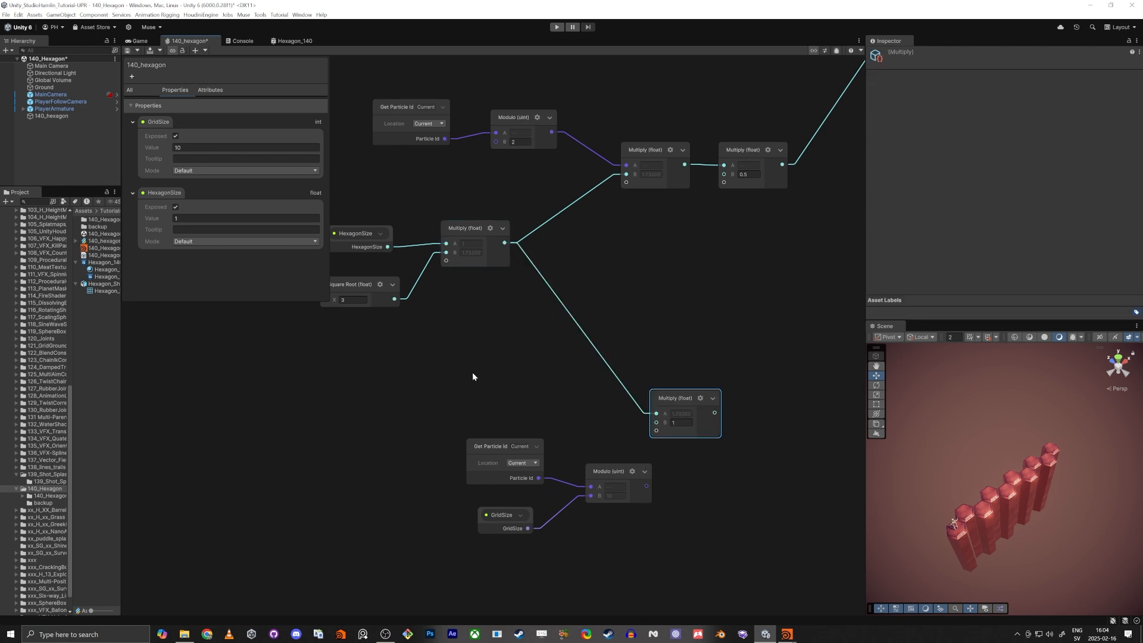
pyautogui.moveTo(434, 388); pyautogui.dragTo(581, 546)
pyautogui.click(677, 475)
pyautogui.moveTo(603, 470); pyautogui.dragTo(648, 427)
# Create an Add node summing the 0.5 Multiply node's output and the new lower Multiply node's output.
pyautogui.moveTo(701, 304); pyautogui.dragTo(578, 352, button='middle')
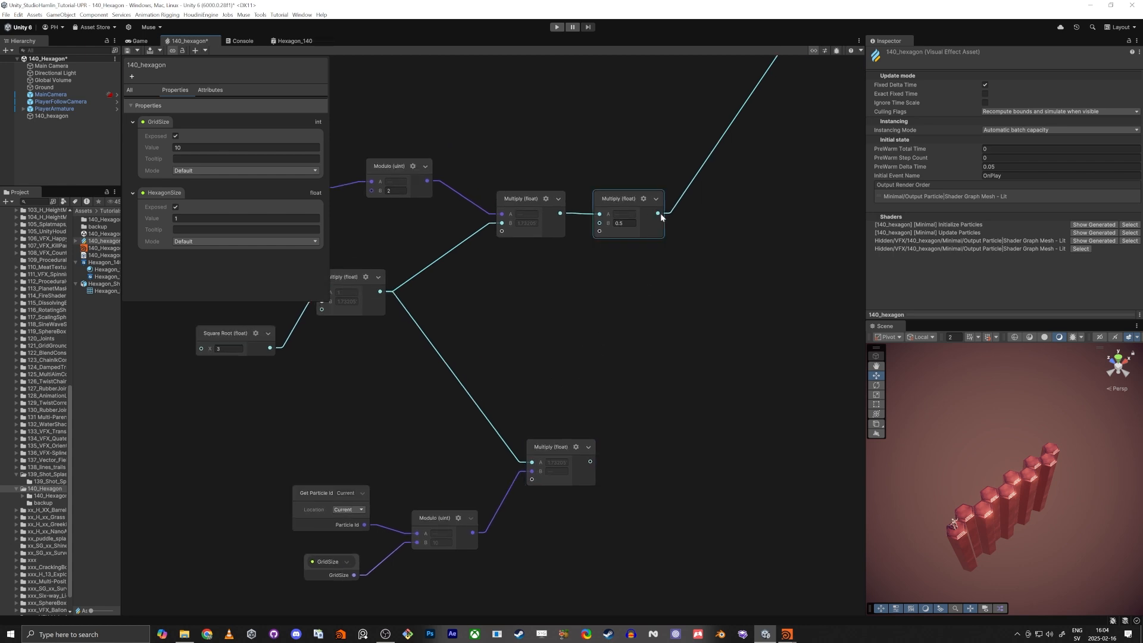
pyautogui.moveTo(663, 298); pyautogui.dragTo(602, 455, button='middle')
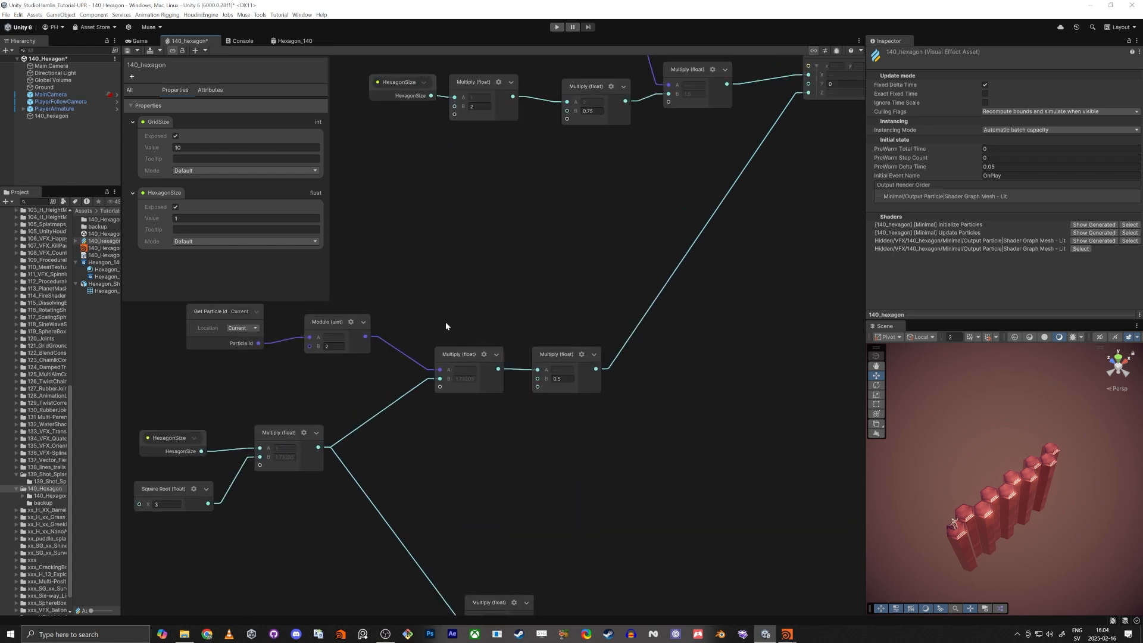
pyautogui.moveTo(447, 326); pyautogui.dragTo(552, 365)
pyautogui.click(537, 441)
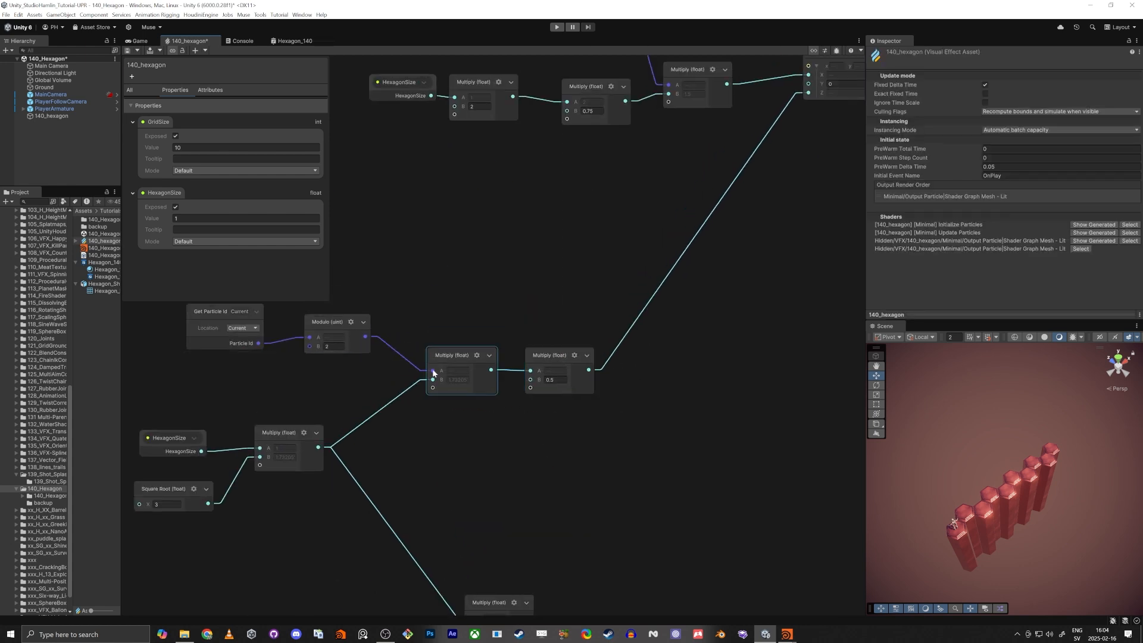
pyautogui.moveTo(576, 475); pyautogui.dragTo(570, 348, button='middle')
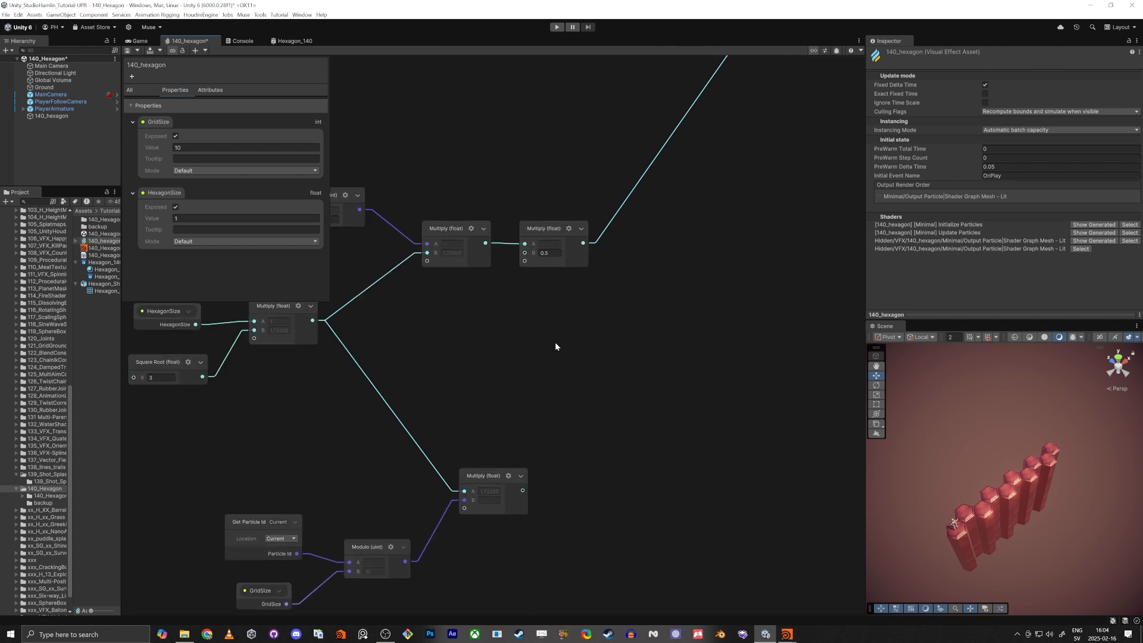
pyautogui.moveTo(582, 243); pyautogui.dragTo(632, 337)
pyautogui.write('add')
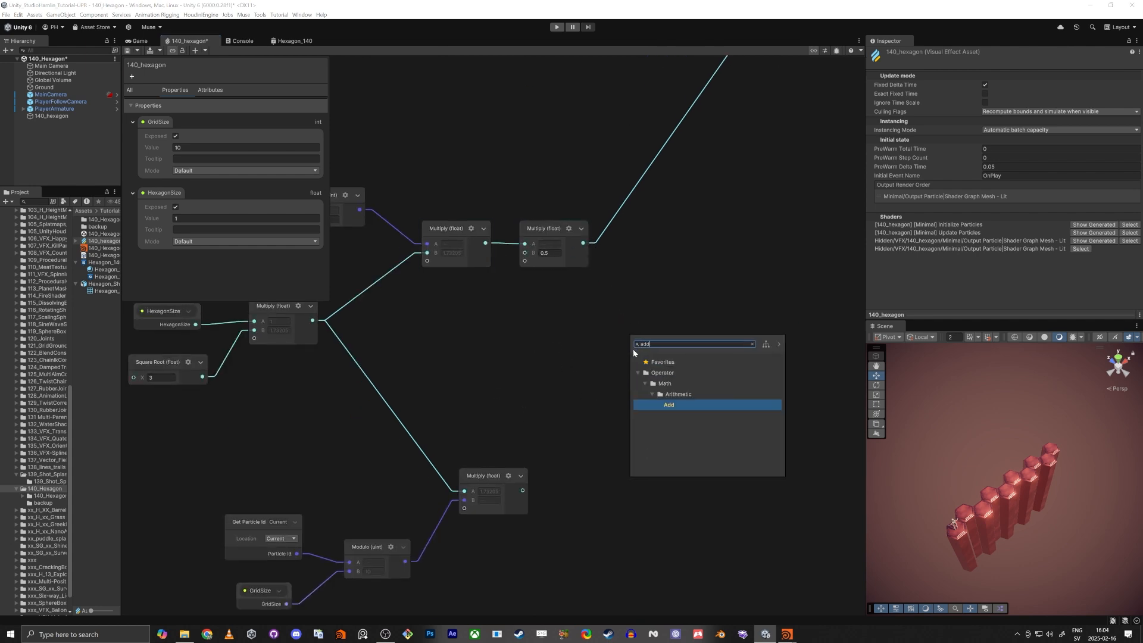
pyautogui.click(668, 405)
pyautogui.doubleClick(667, 405)
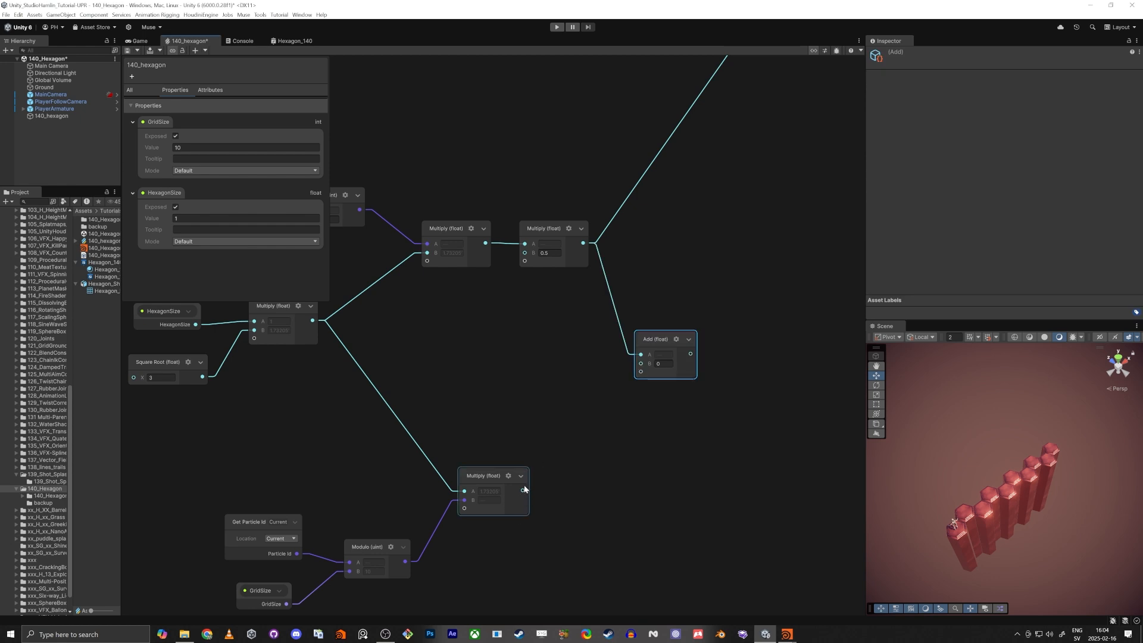
pyautogui.moveTo(524, 493); pyautogui.dragTo(640, 363)
# Feed the Vector3 node's Z input from the Add node instead of the 0.5 Multiply, and inspect the hexagon columns in the scene.
pyautogui.moveTo(592, 240); pyautogui.dragTo(690, 358)
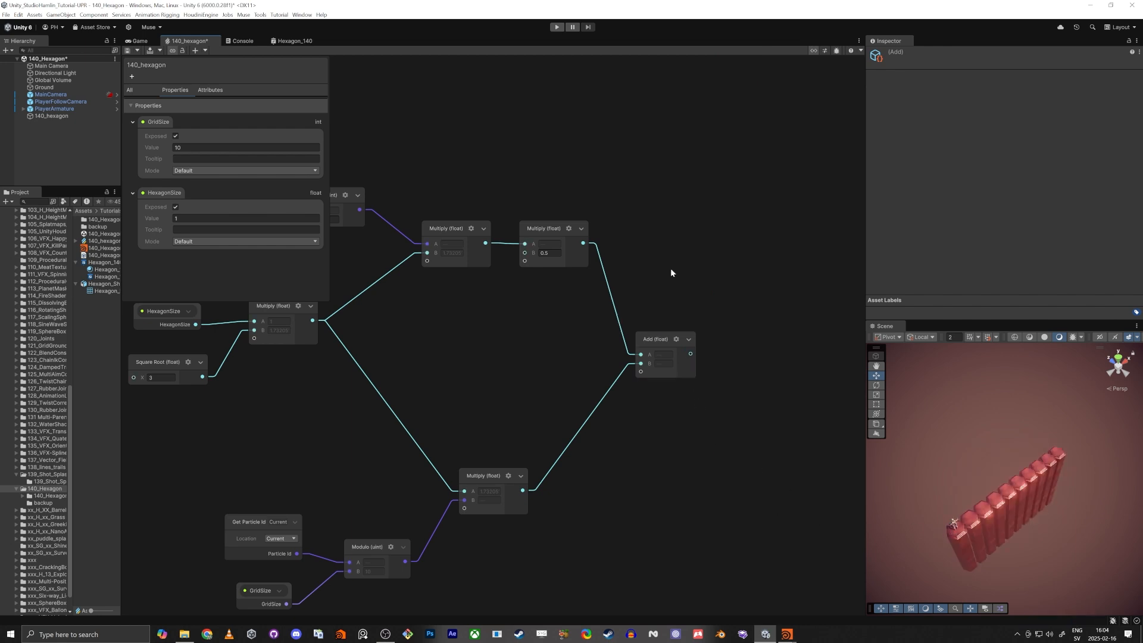
pyautogui.moveTo(670, 192); pyautogui.dragTo(624, 362, button='middle')
pyautogui.scroll(-3, 624, 362)
pyautogui.moveTo(712, 212)
pyautogui.mouseDown()
pyautogui.moveTo(684, 398)
pyautogui.moveTo(645, 473)
pyautogui.moveTo(709, 213)
pyautogui.mouseUp()
pyautogui.click(649, 448)
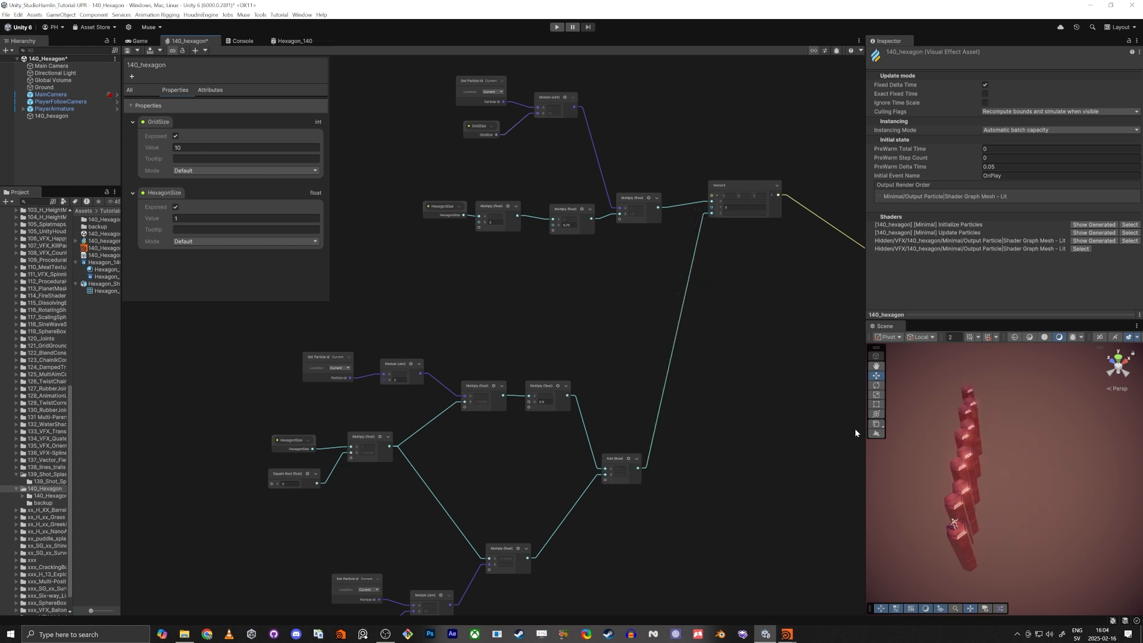
pyautogui.keyDown('alt'); pyautogui.moveTo(967, 511); pyautogui.dragTo(913, 501); pyautogui.keyUp('alt')
pyautogui.moveTo(913, 501); pyautogui.dragTo(911, 501, button='middle')
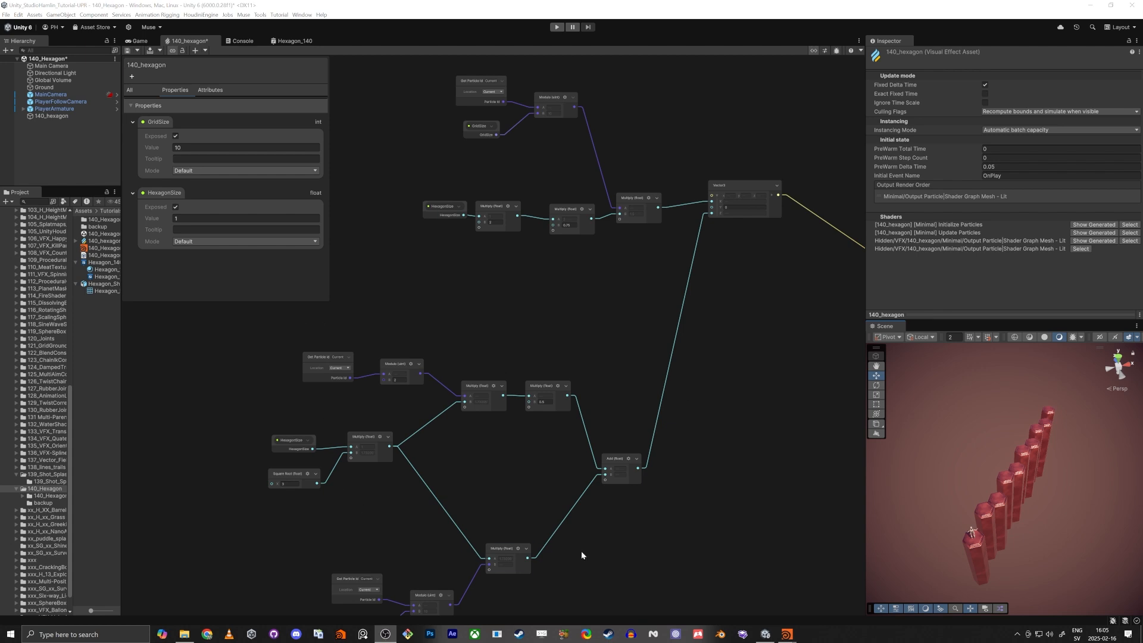
# Delete the Modulo node between the lowest Get Particle Id and GridSize nodes and the lower Multiply.
pyautogui.moveTo(605, 562); pyautogui.dragTo(677, 426, button='middle')
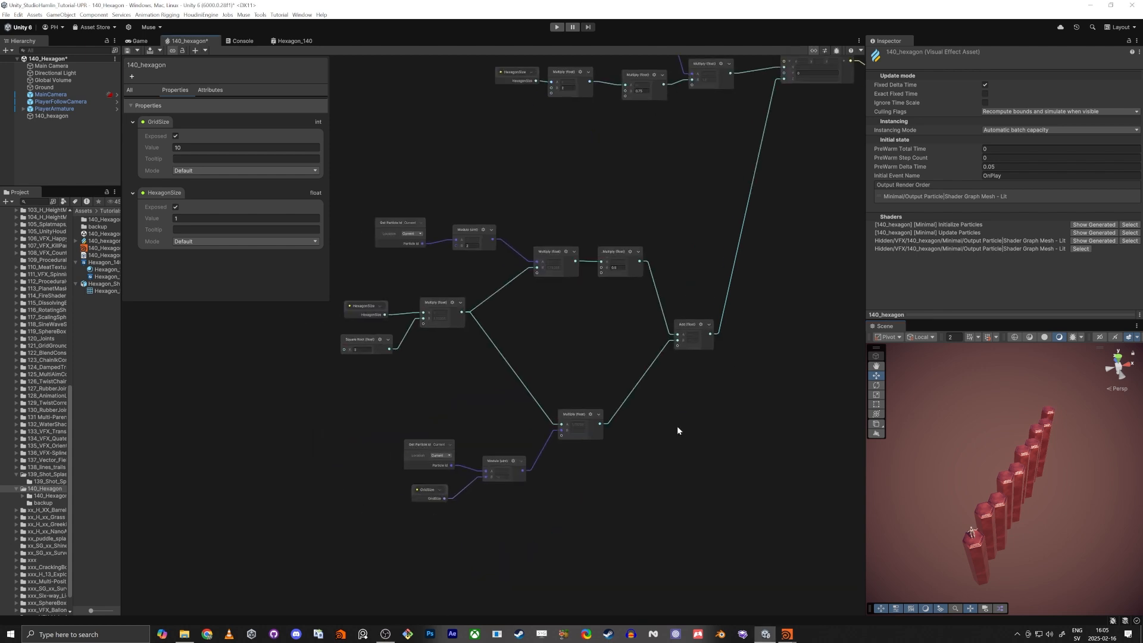
pyautogui.moveTo(623, 505); pyautogui.dragTo(645, 477, button='middle')
pyautogui.scroll(5, 538, 473)
pyautogui.click(505, 398)
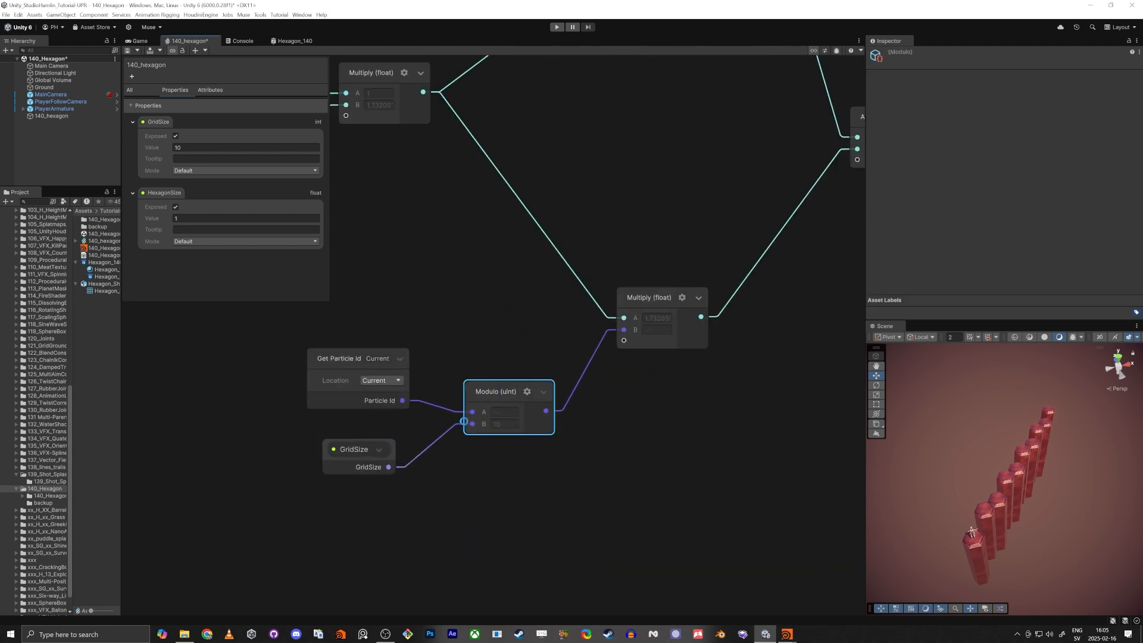
pyautogui.press('Delete')
# Add a Divide node with Particle Id as A and GridSize as B, and connect its output to the lower Multiply's B input.
pyautogui.moveTo(421, 408); pyautogui.dragTo(454, 411)
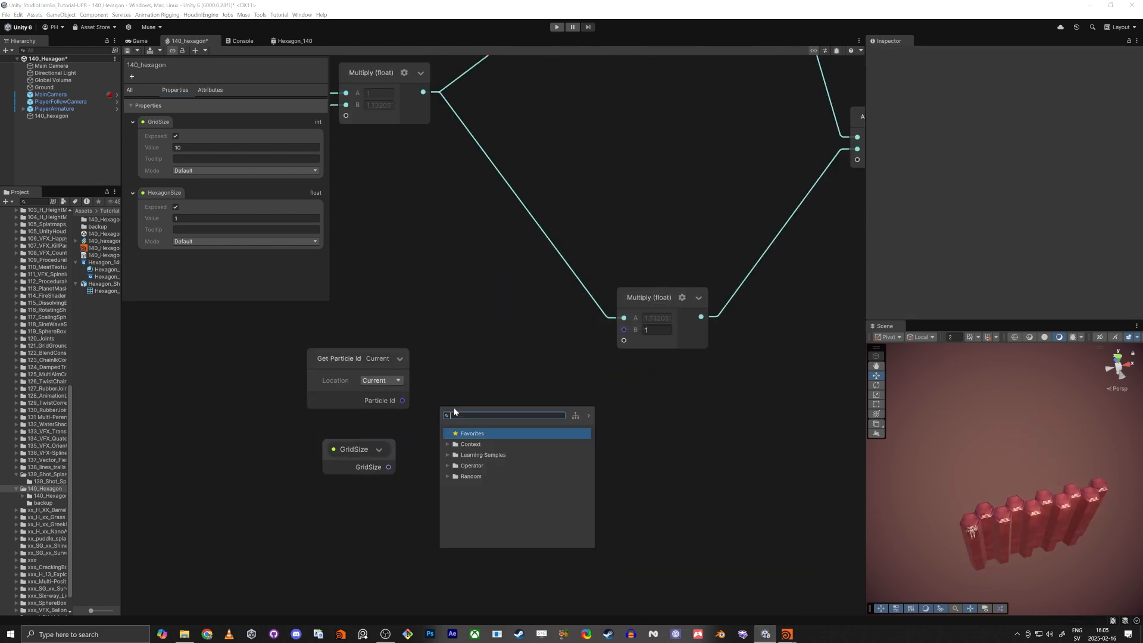
pyautogui.write('div')
pyautogui.press('BackSpace')
pyautogui.press('BackSpace')
pyautogui.press('BackSpace')
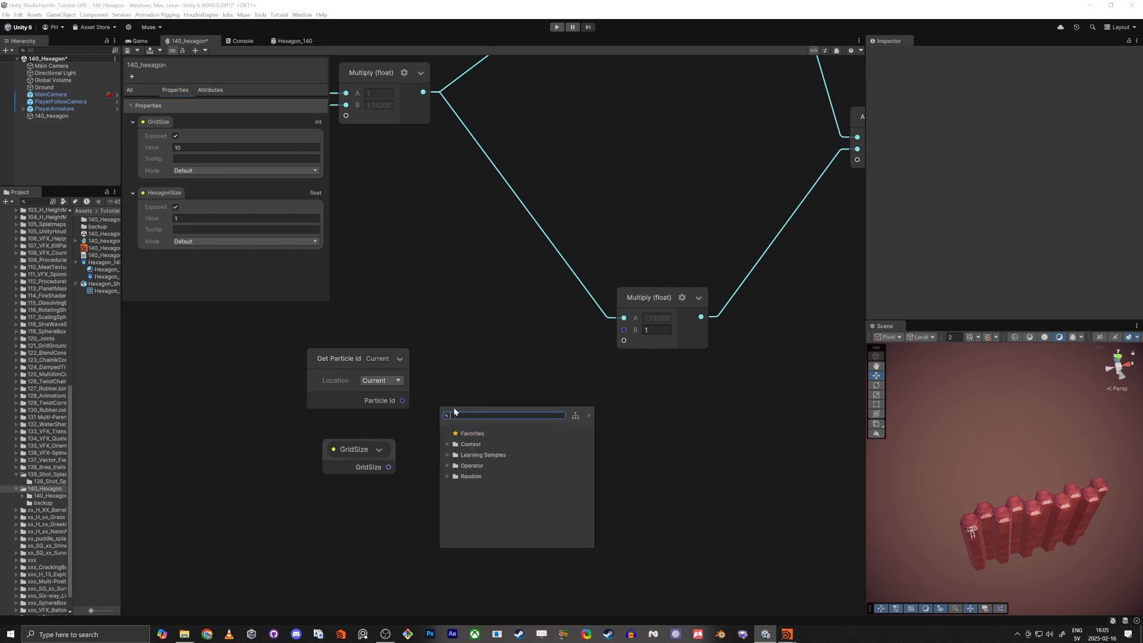
pyautogui.write('div')
pyautogui.press('Return')
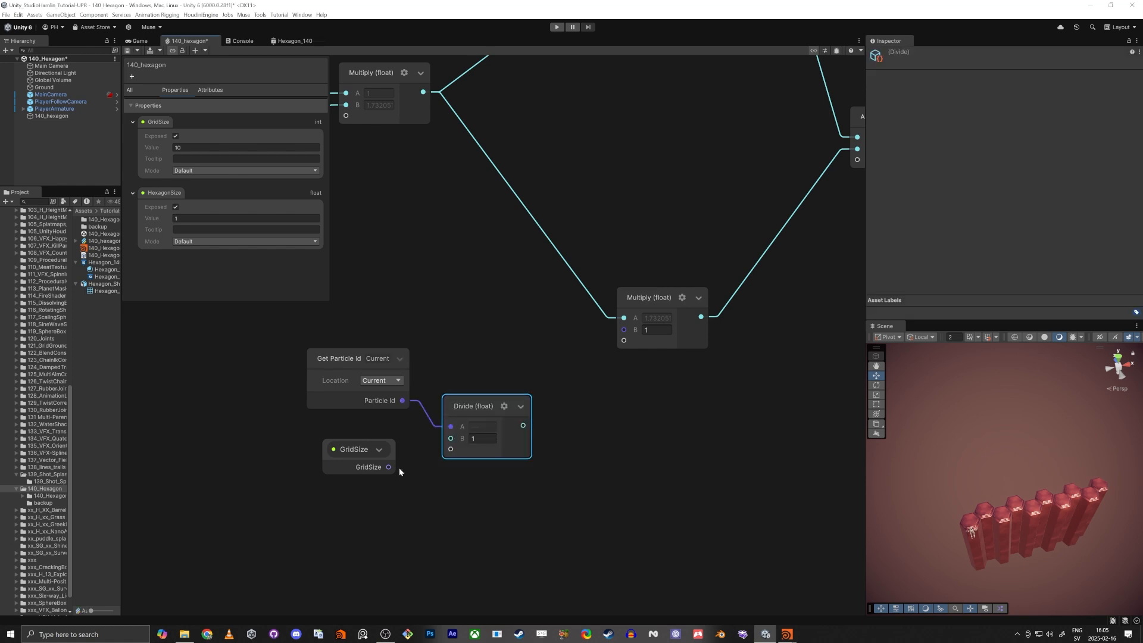
pyautogui.moveTo(450, 439); pyautogui.dragTo(388, 466)
pyautogui.moveTo(521, 425); pyautogui.dragTo(624, 329)
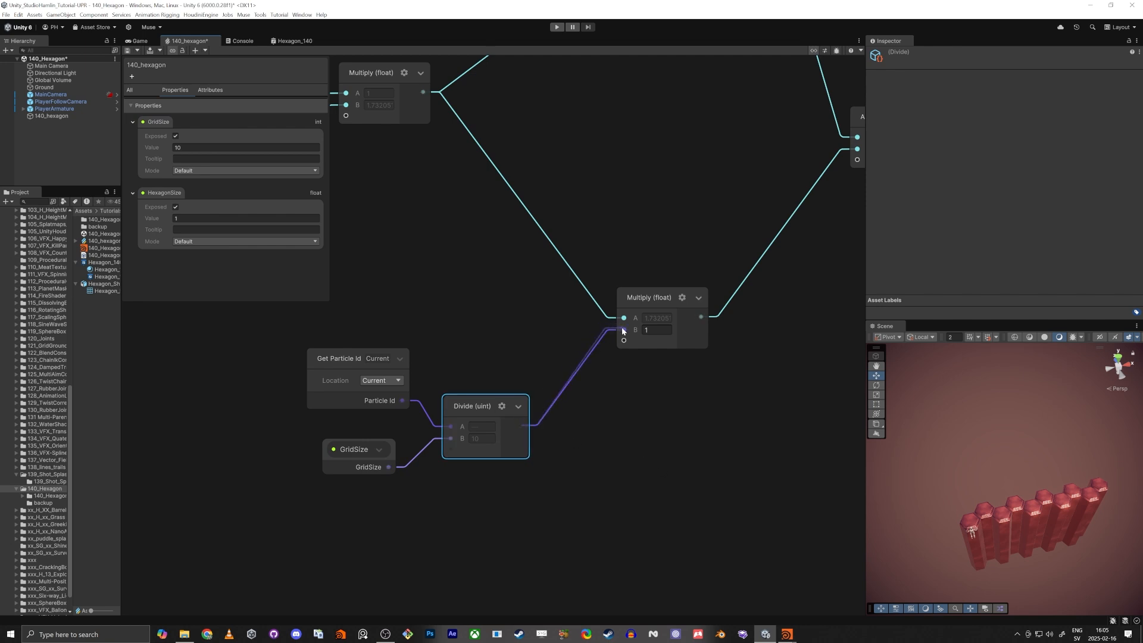
# Inspect the hexagon grid from above in a maximized Scene view, and turn on the scene grid.
pyautogui.moveTo(985, 462); pyautogui.dragTo(958, 499, button='right')
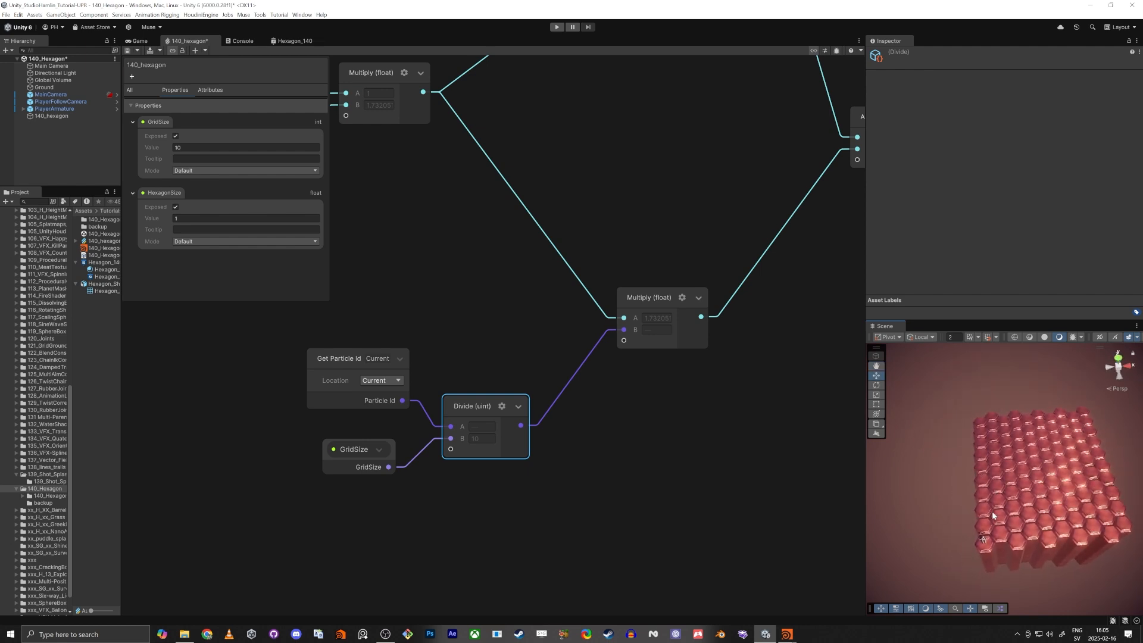
pyautogui.moveTo(986, 549); pyautogui.dragTo(990, 552, button='right')
pyautogui.hotkey('shift', 'space')
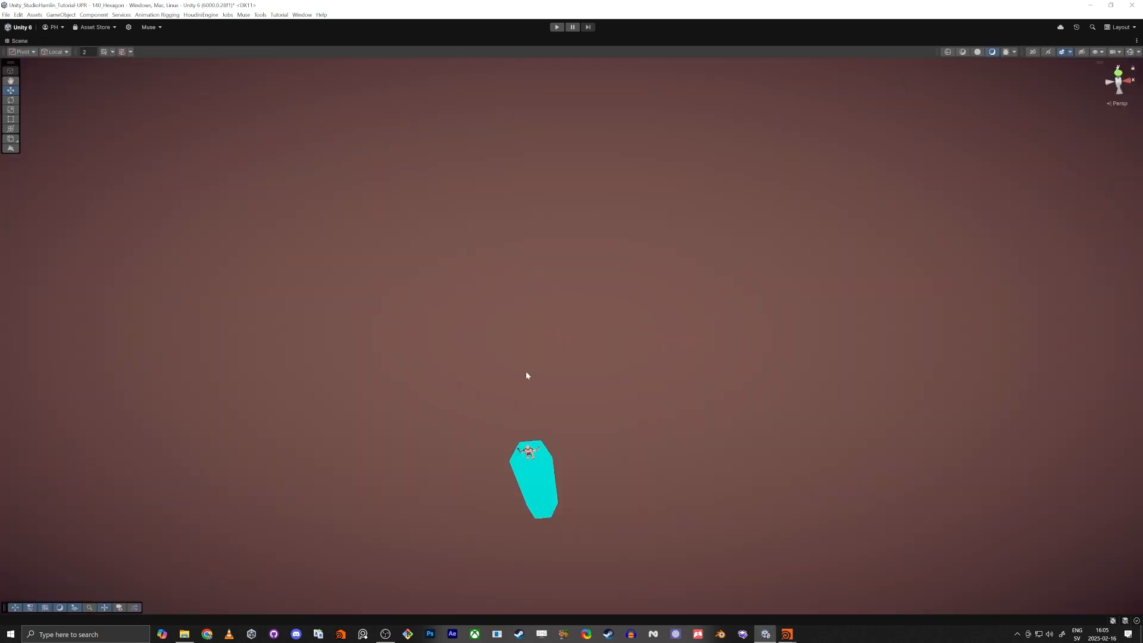
pyautogui.moveTo(451, 329); pyautogui.dragTo(441, 342, button='right')
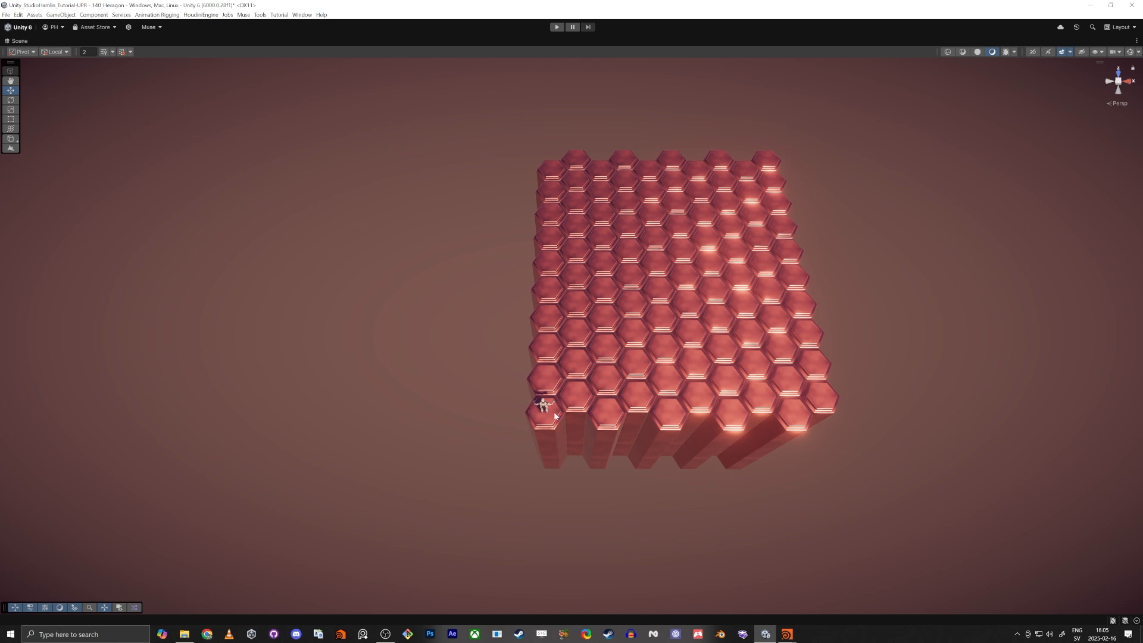
pyautogui.click(1130, 52)
pyautogui.click(1129, 52)
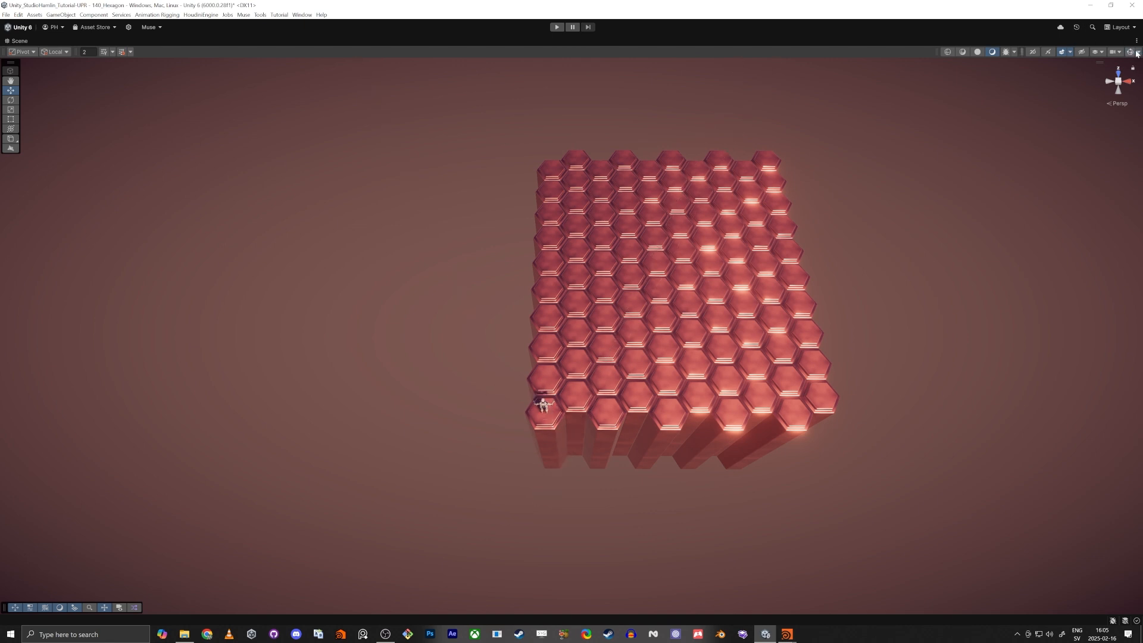
pyautogui.click(104, 52)
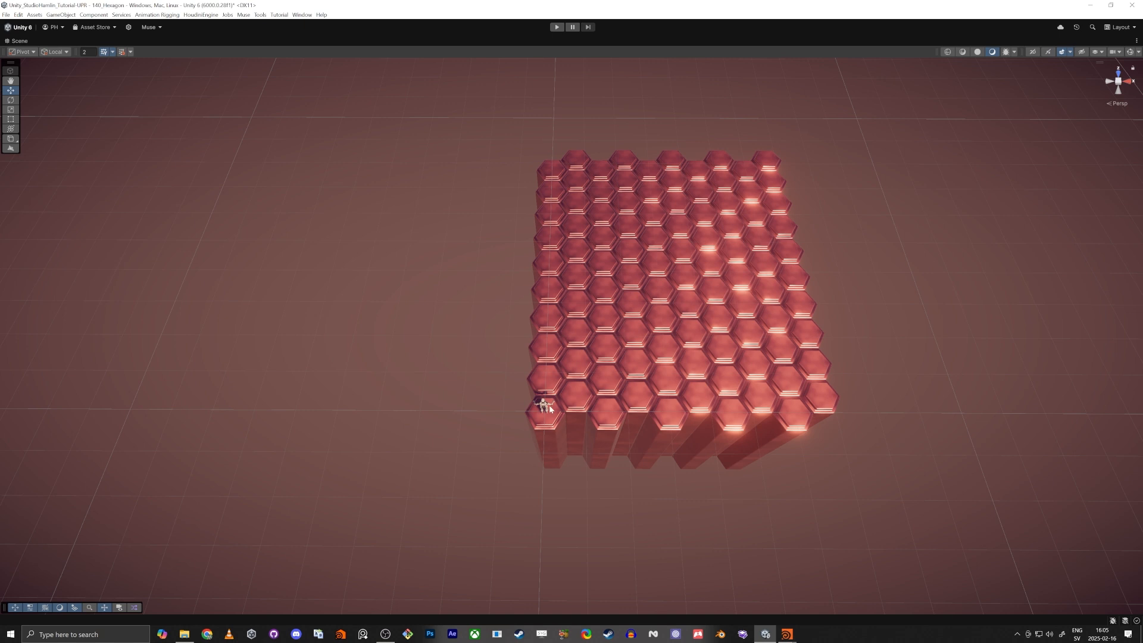
pyautogui.hotkey('shift', 'space')
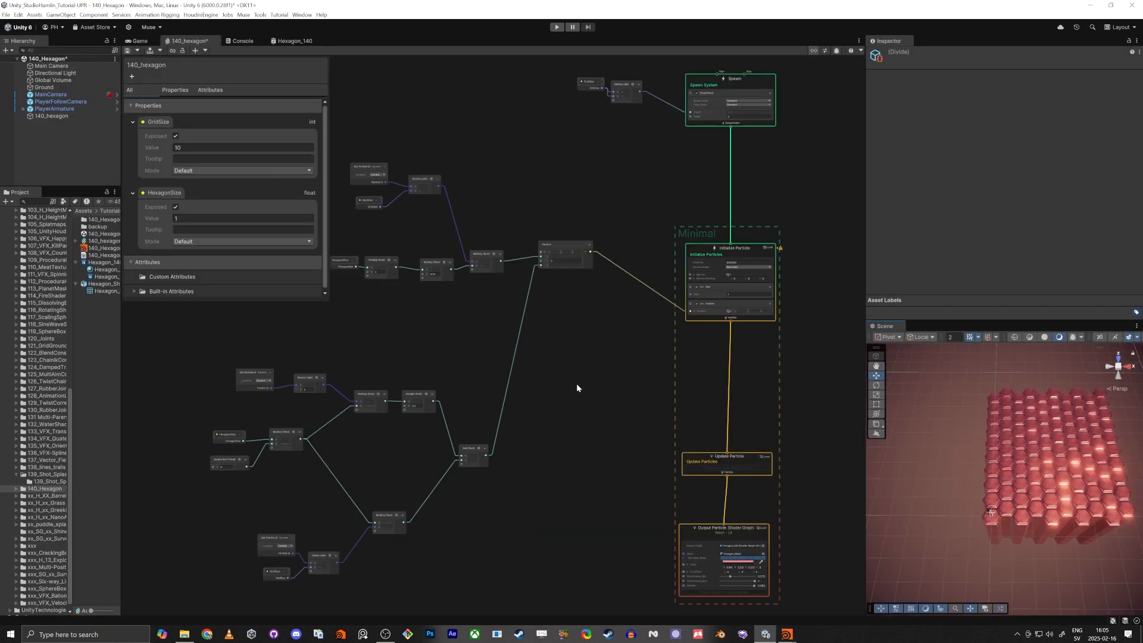
# Move all the position calculation nodes, including the Vector3, farther away from the particle system's context blocks.
pyautogui.press('a')
pyautogui.moveTo(367, 480); pyautogui.dragTo(677, 143)
pyautogui.moveTo(685, 186); pyautogui.dragTo(450, 218)
pyautogui.moveTo(492, 276); pyautogui.dragTo(559, 285, button='middle')
pyautogui.click(723, 429)
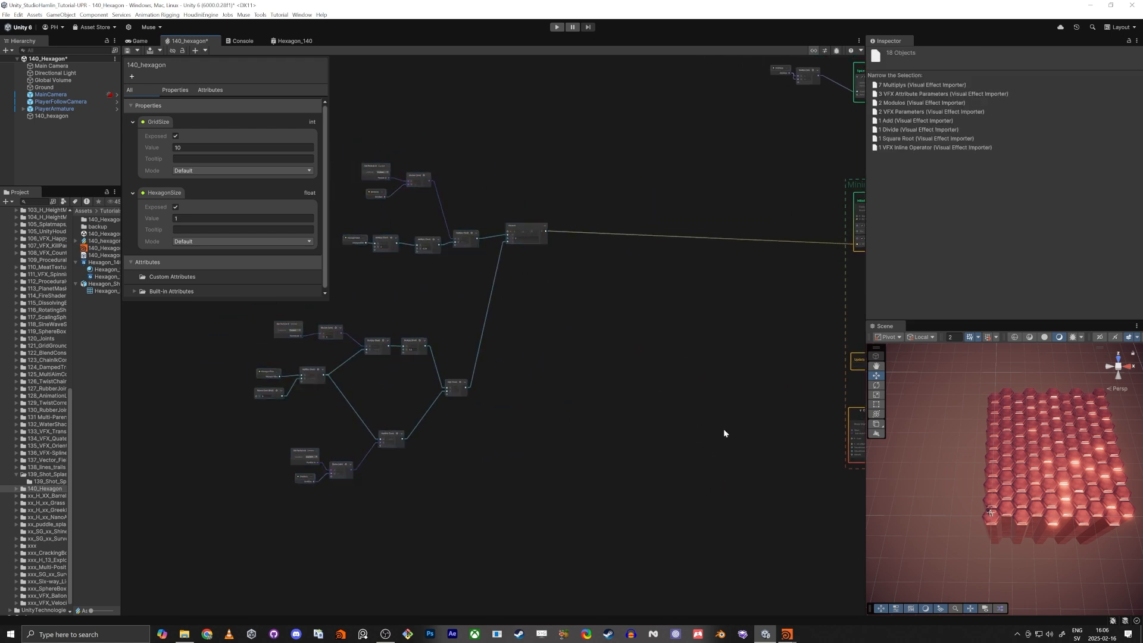
# Add an inline Vector3 node in the empty area beside the position Vector3, for a position offset.
pyautogui.moveTo(594, 329); pyautogui.dragTo(553, 430, button='middle')
pyautogui.scroll(4, 528, 361)
pyautogui.moveTo(529, 362); pyautogui.dragTo(437, 377, button='middle')
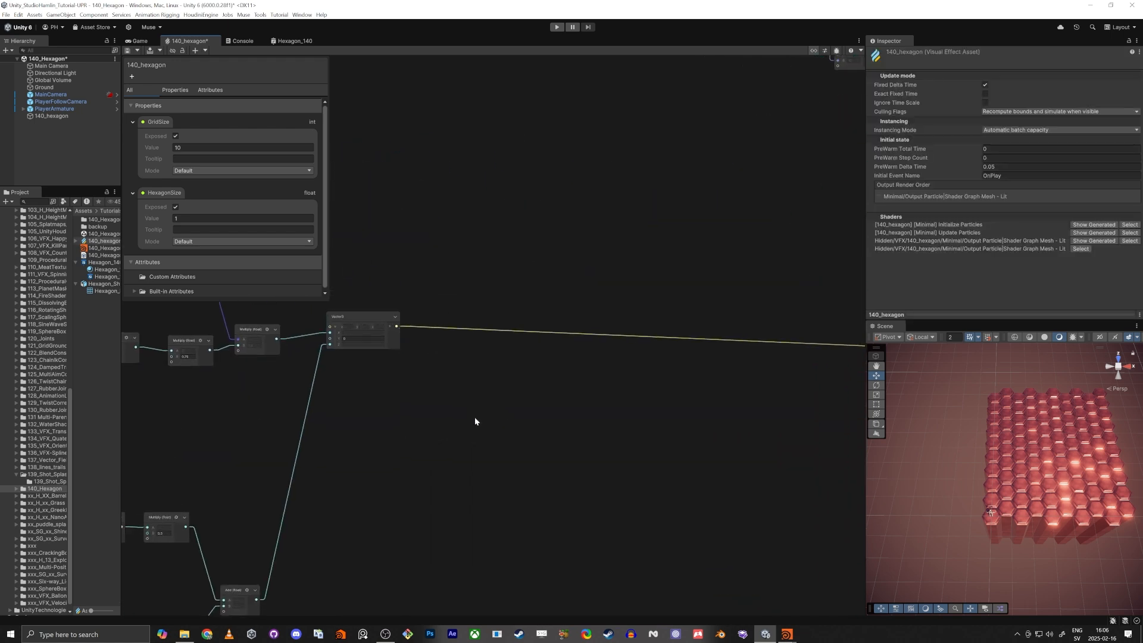
pyautogui.press('space')
pyautogui.write('vec')
pyautogui.press('Down')
pyautogui.press('Down')
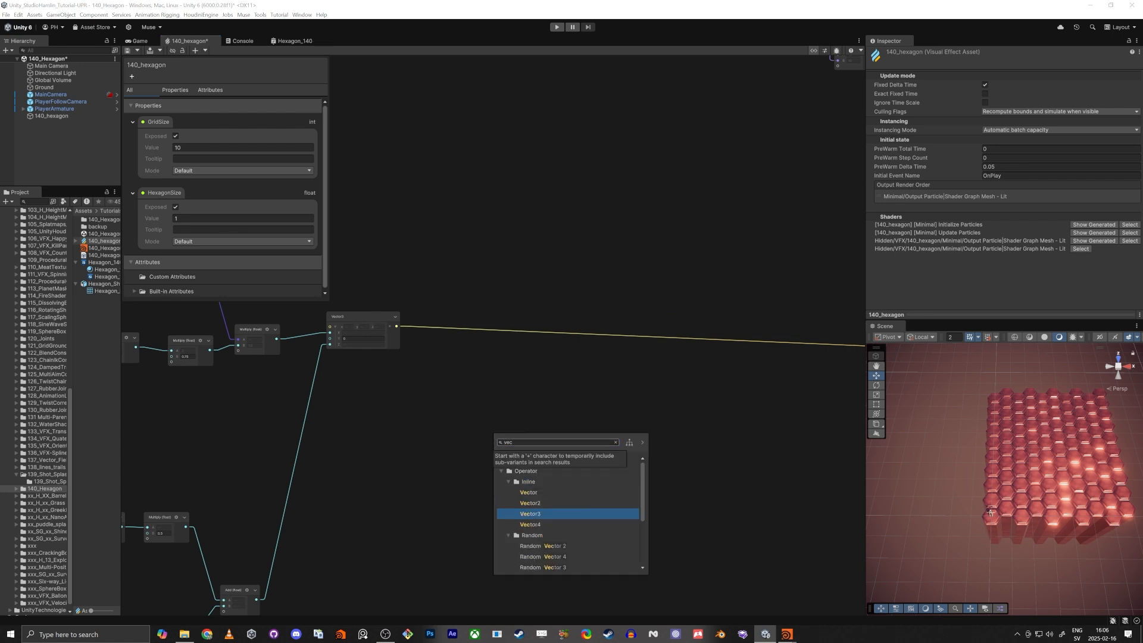
pyautogui.press('Return')
pyautogui.scroll(3, 462, 473)
pyautogui.scroll(-3, 446, 356)
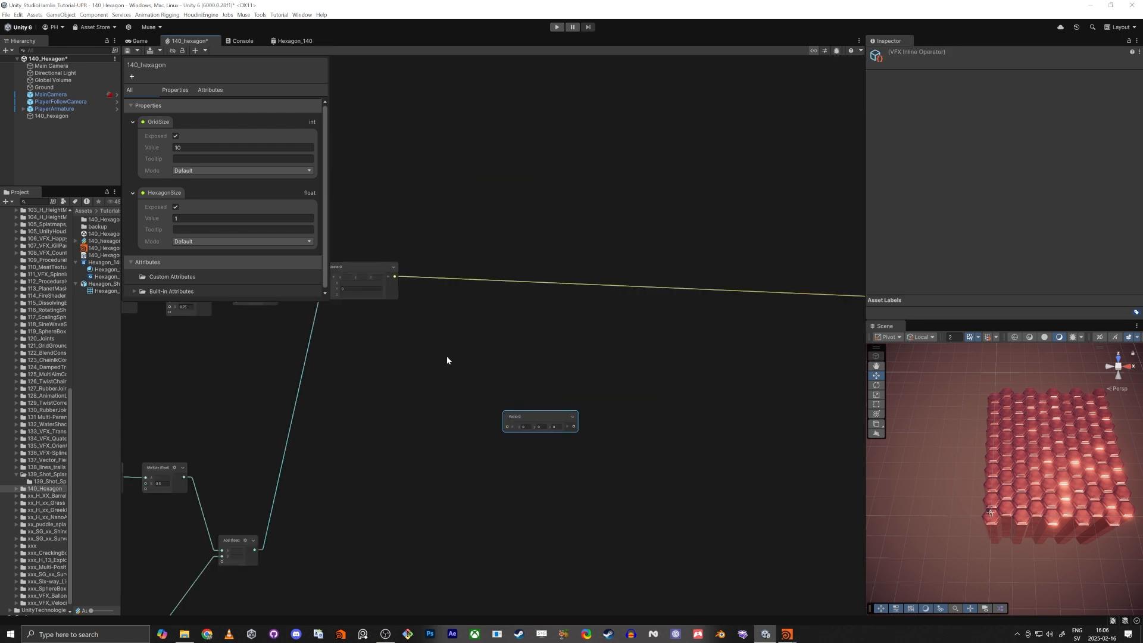
# Add an Add node with the position Vector3 as its A input and the new offset Vector3 as B.
pyautogui.click(425, 322)
pyautogui.press('space')
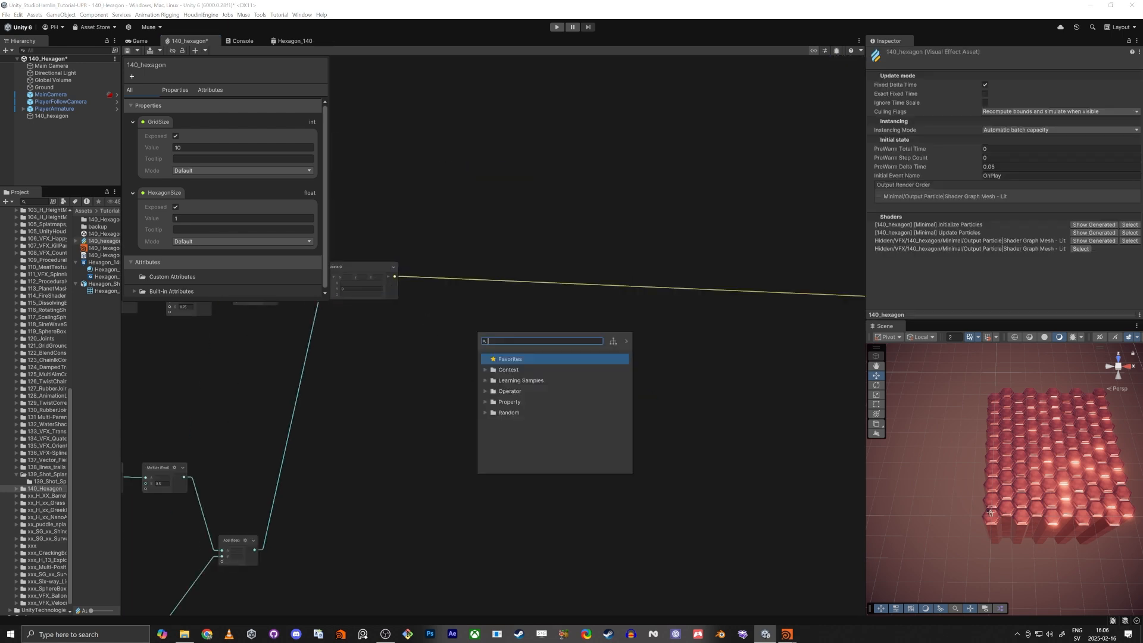
pyautogui.write('add')
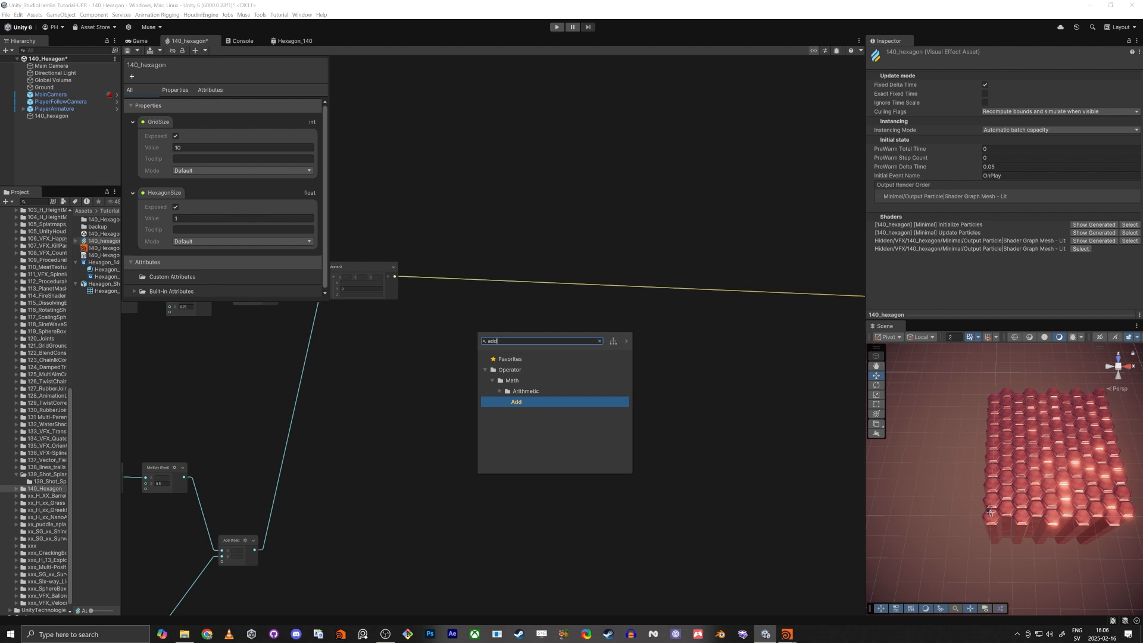
pyautogui.click(512, 402)
pyautogui.moveTo(503, 367); pyautogui.dragTo(622, 369)
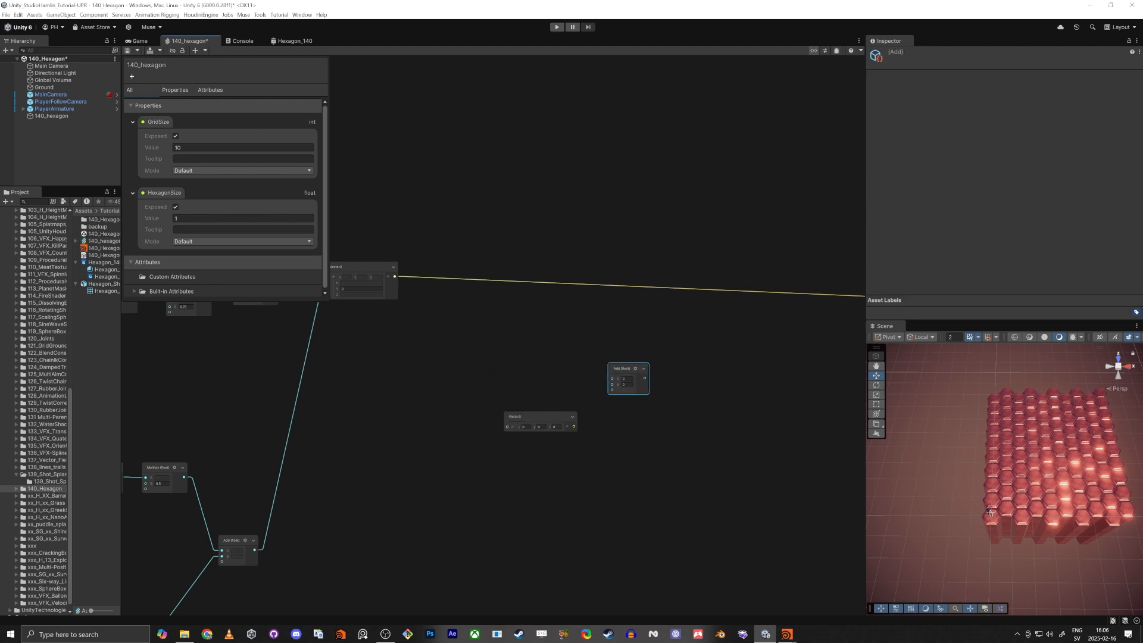
pyautogui.moveTo(394, 276); pyautogui.dragTo(612, 379)
pyautogui.scroll(4, 606, 410)
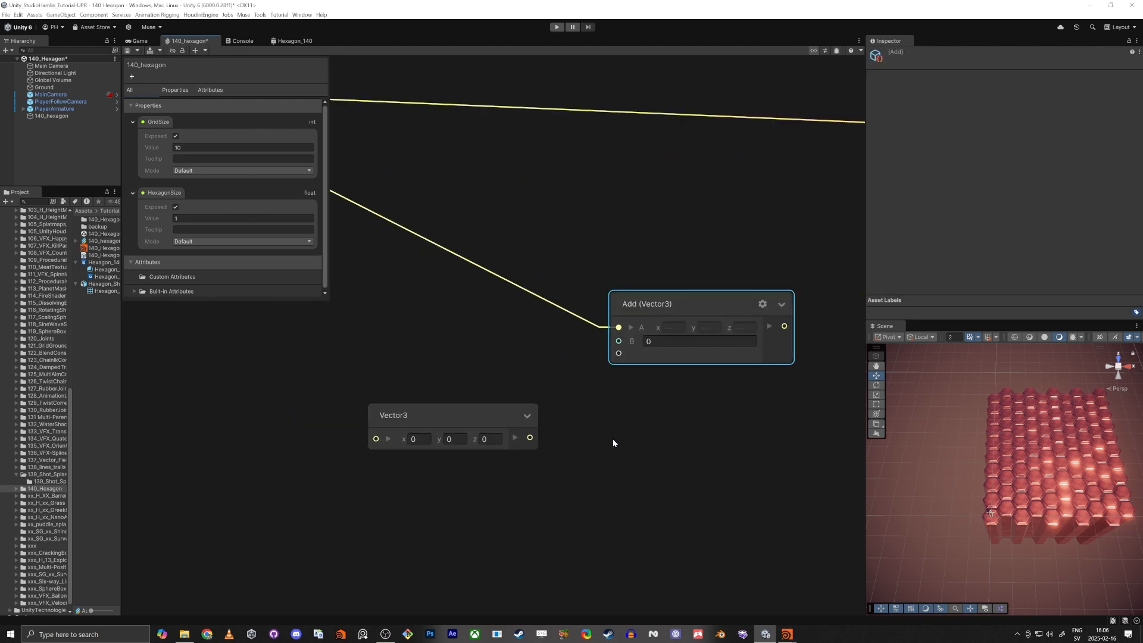
pyautogui.moveTo(529, 438); pyautogui.dragTo(618, 341)
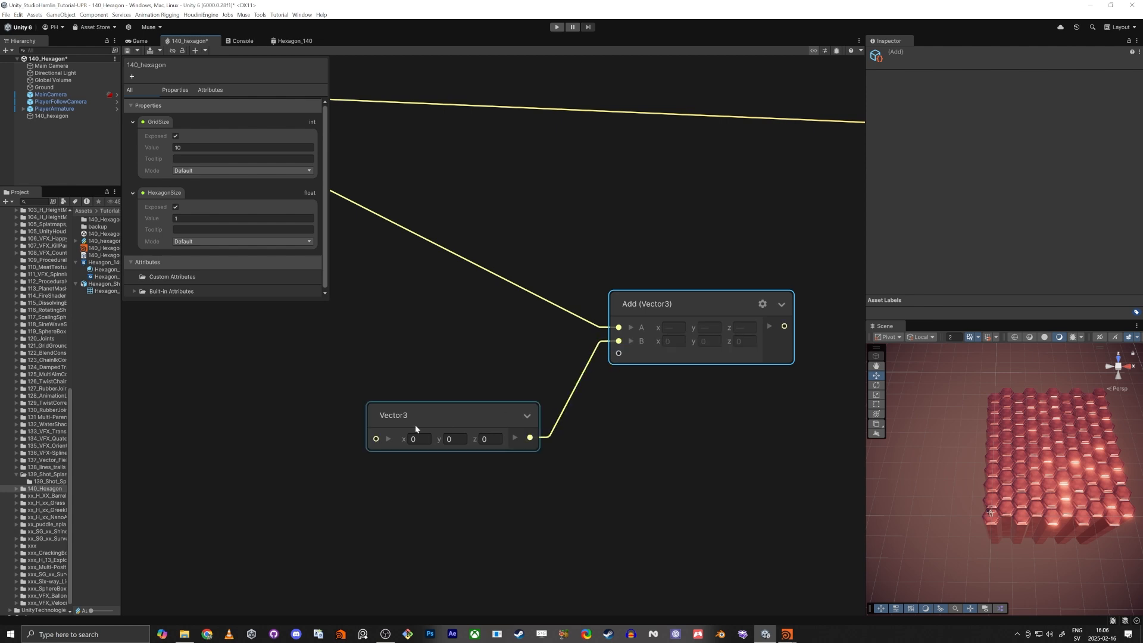
# Set the offset Vector3's X to -5.78, save the graph, and reroute the particle position link to come from the Add output.
pyautogui.moveTo(403, 439); pyautogui.dragTo(335, 448)
pyautogui.hotkey('ctrl', 's')
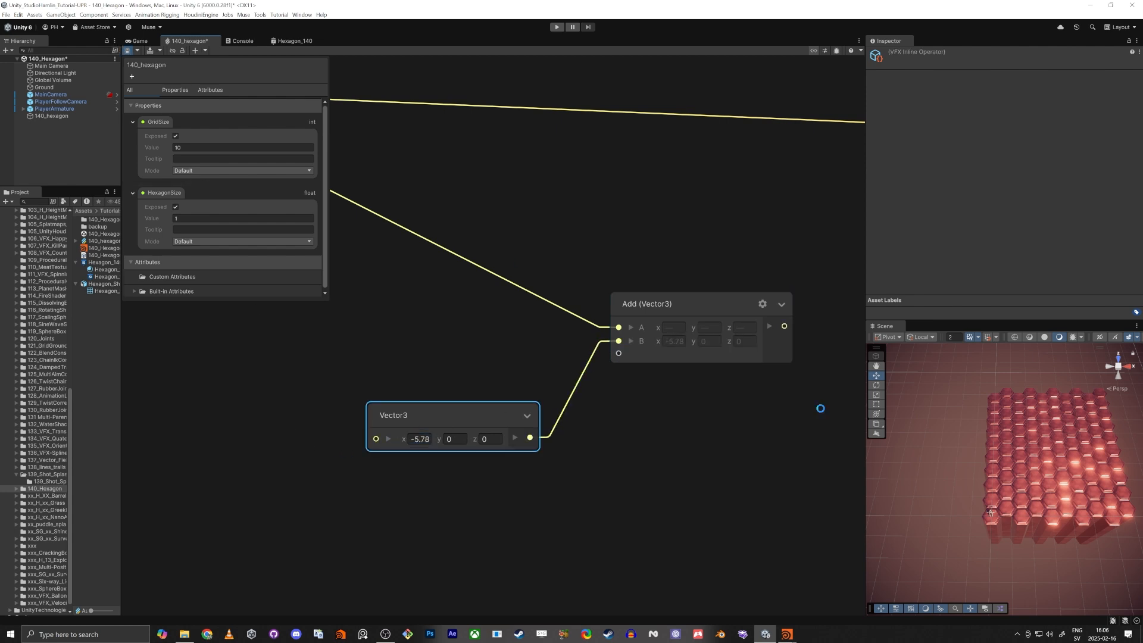
pyautogui.scroll(-3, 407, 111)
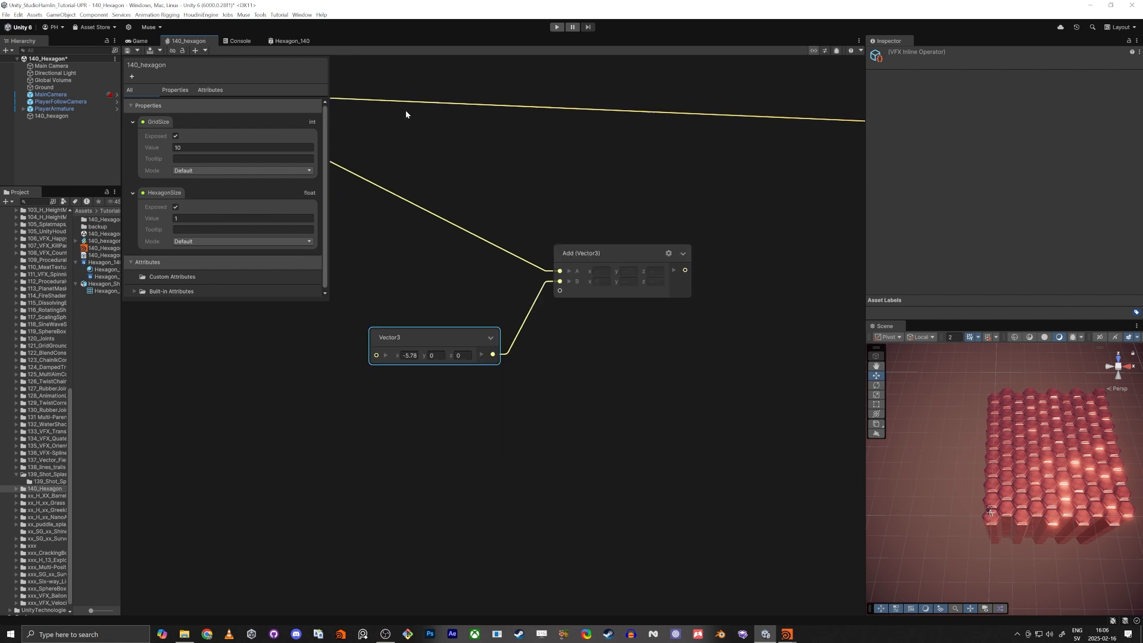
pyautogui.moveTo(385, 106); pyautogui.dragTo(648, 250)
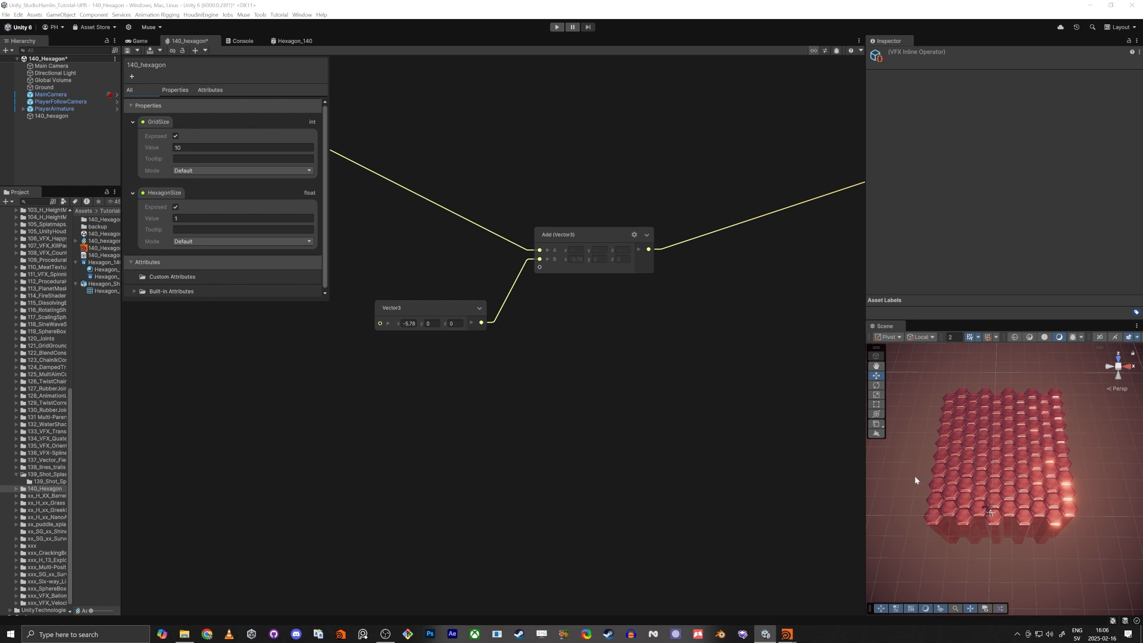
# Place a HexagonSize node below the offset Vector3 and connect it to a new Multiply node with B set to 0.75.
pyautogui.click(339, 399)
pyautogui.moveTo(388, 417); pyautogui.dragTo(478, 411, button='middle')
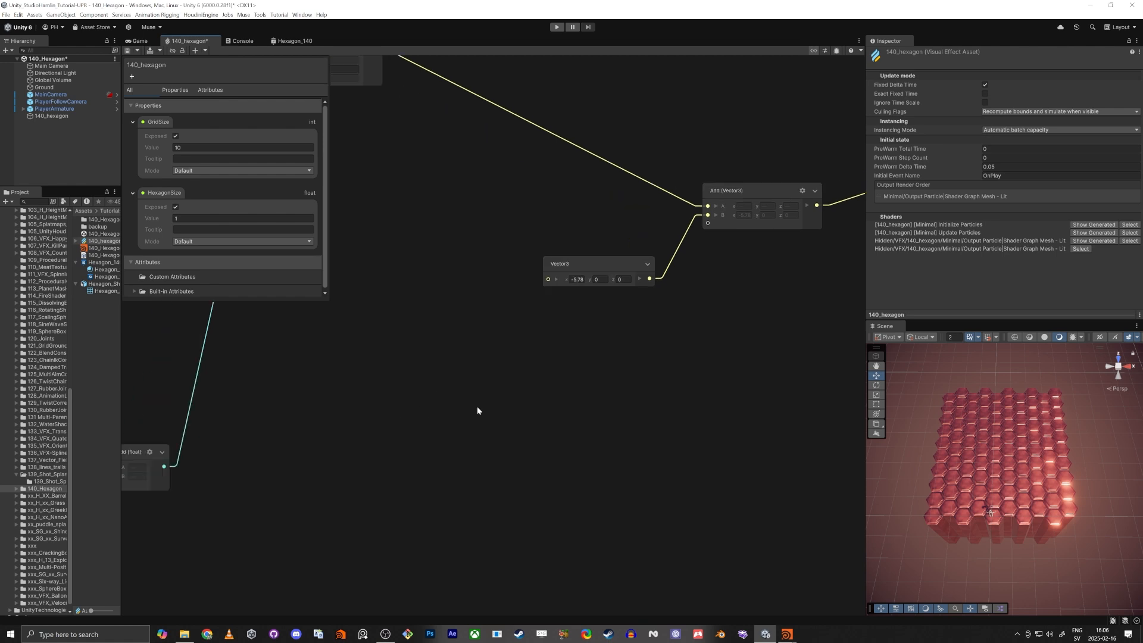
pyautogui.rightClick(467, 389)
pyautogui.press('Escape')
pyautogui.moveTo(167, 192); pyautogui.dragTo(561, 414)
pyautogui.write('multi')
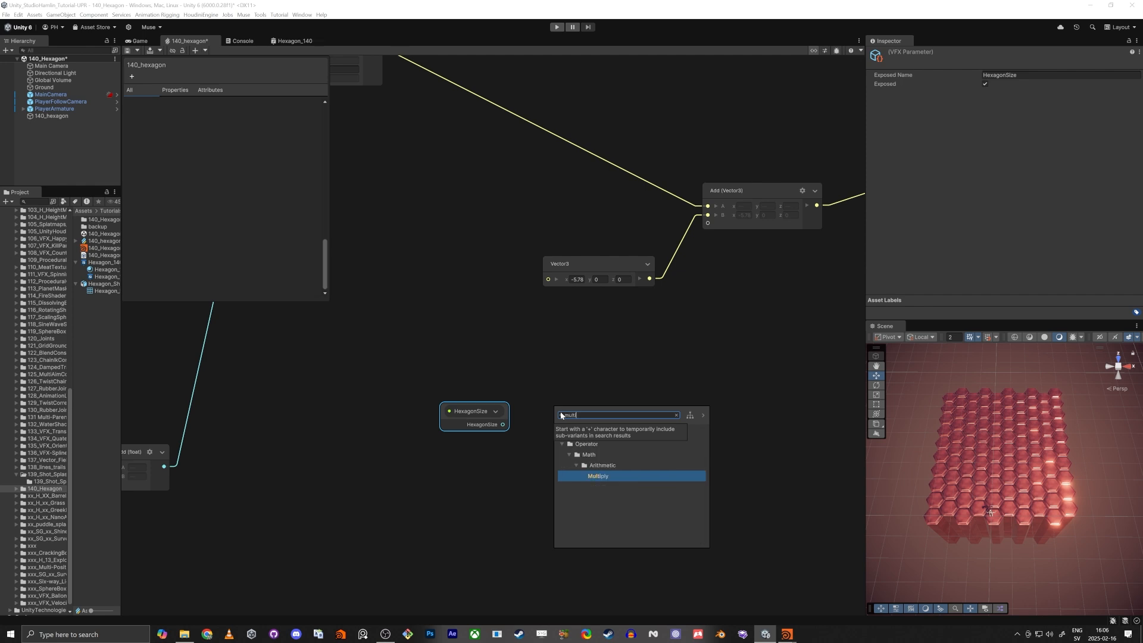
pyautogui.press('Return')
pyautogui.click(588, 433)
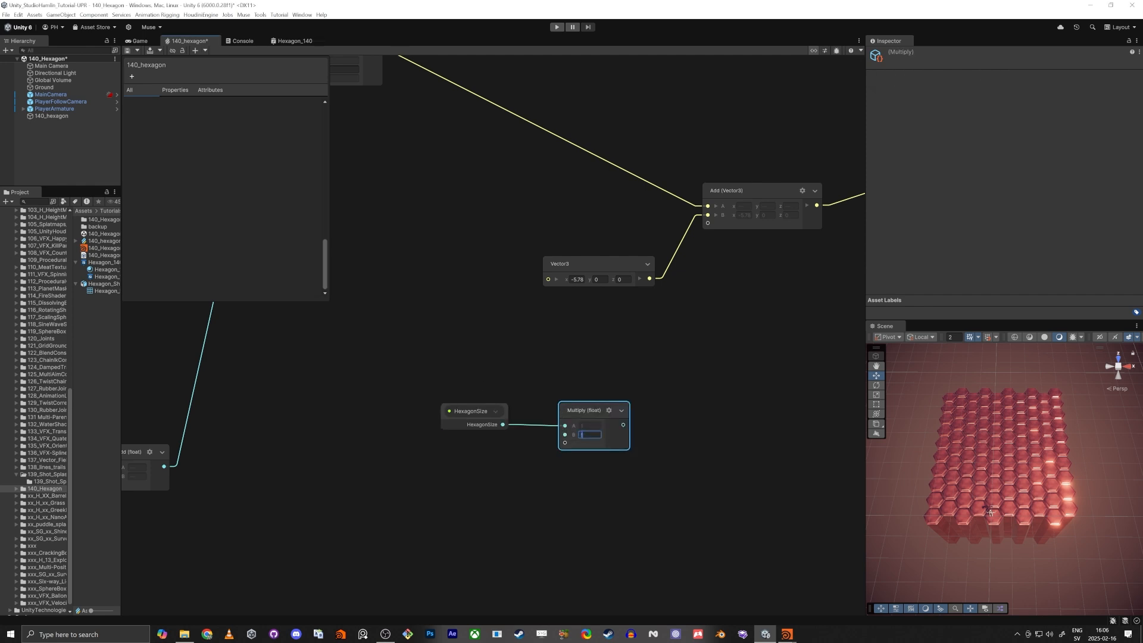
pyautogui.write('0,75')
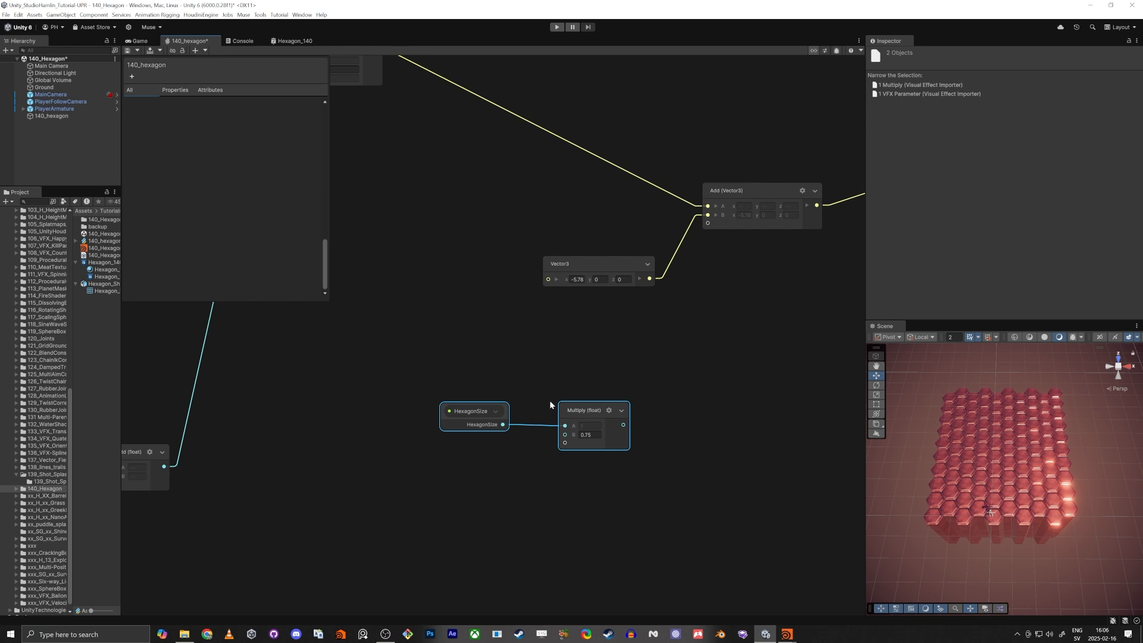
pyautogui.click(453, 384)
pyautogui.moveTo(473, 410); pyautogui.dragTo(499, 410)
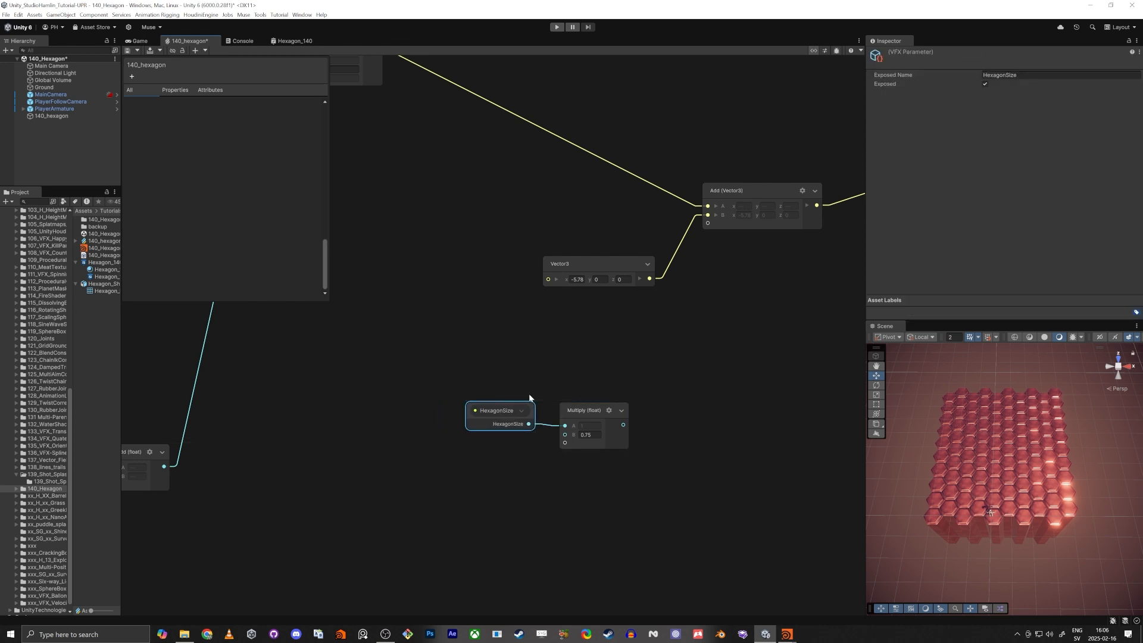
# Examine the HexagonSize multiplication chain that feeds the position Vector3's X component.
pyautogui.scroll(-4, 480, 440)
pyautogui.moveTo(291, 324); pyautogui.dragTo(630, 518, button='middle')
pyautogui.scroll(5, 395, 390)
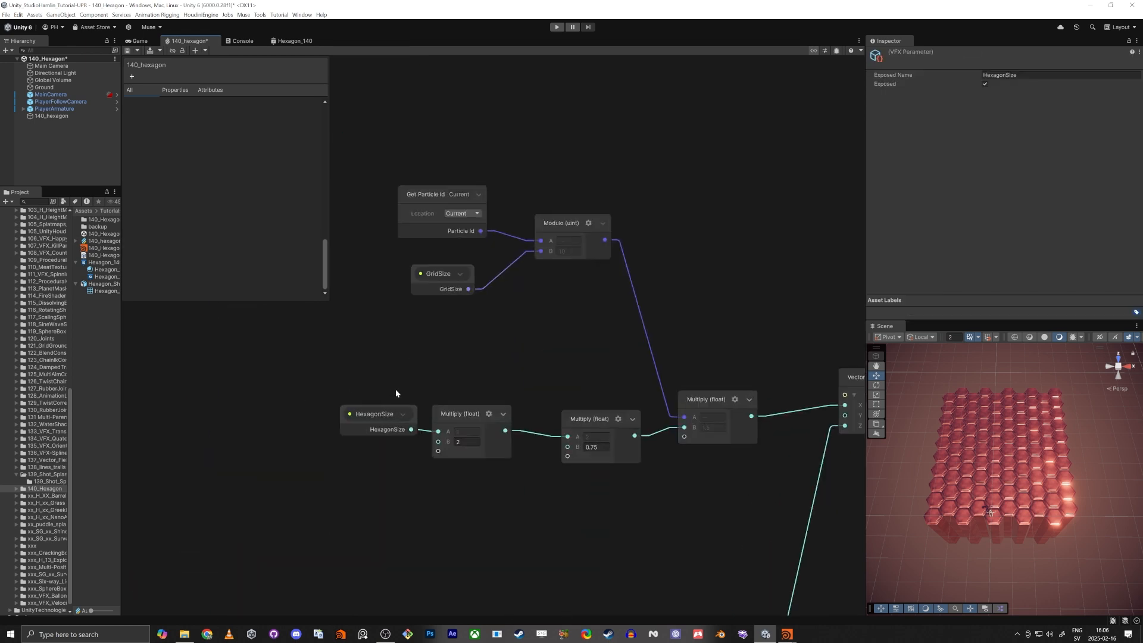
pyautogui.scroll(1, 395, 393)
pyautogui.moveTo(310, 384); pyautogui.dragTo(683, 536)
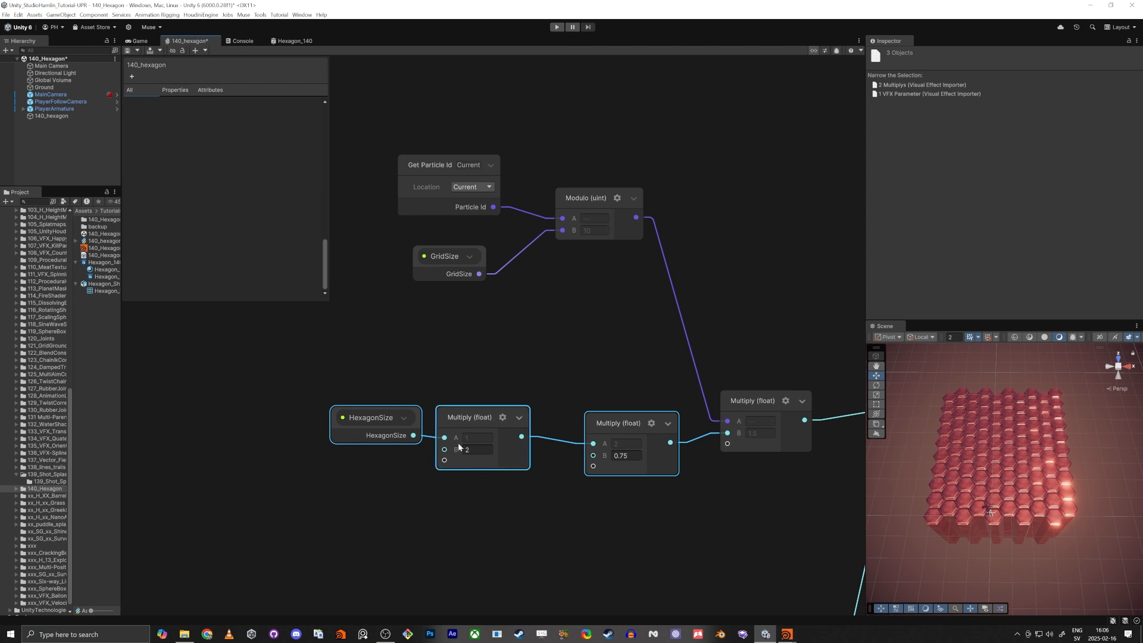
pyautogui.moveTo(596, 516); pyautogui.dragTo(429, 291, button='middle')
pyautogui.scroll(-6, 439, 306)
pyautogui.scroll(6, 729, 539)
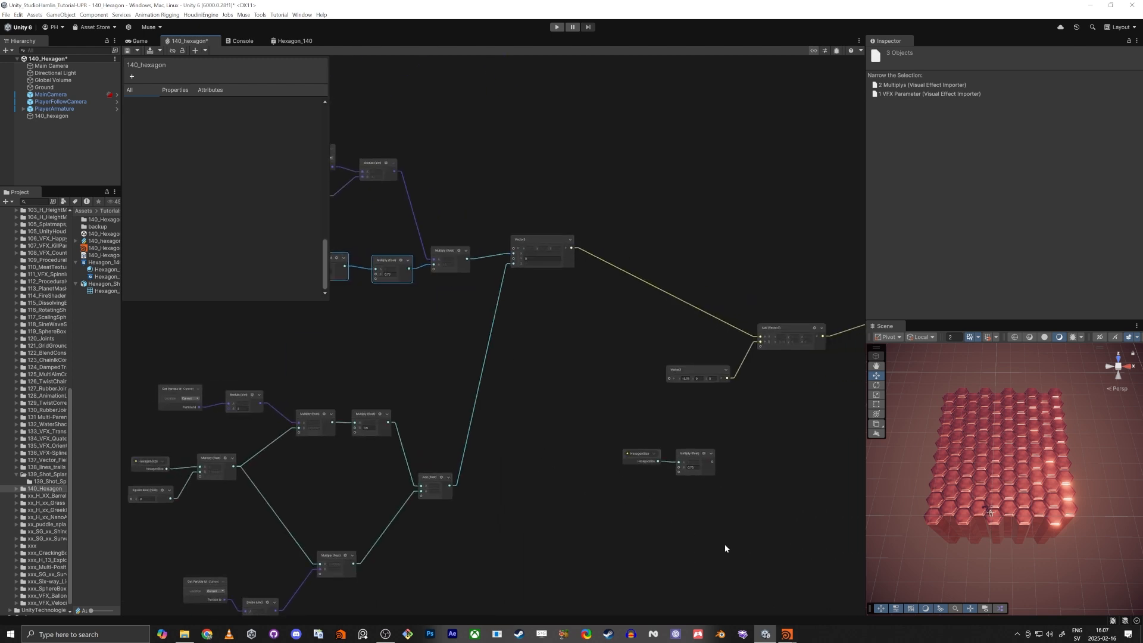
pyautogui.click(586, 437)
pyautogui.moveTo(757, 446); pyautogui.dragTo(706, 456, button='middle')
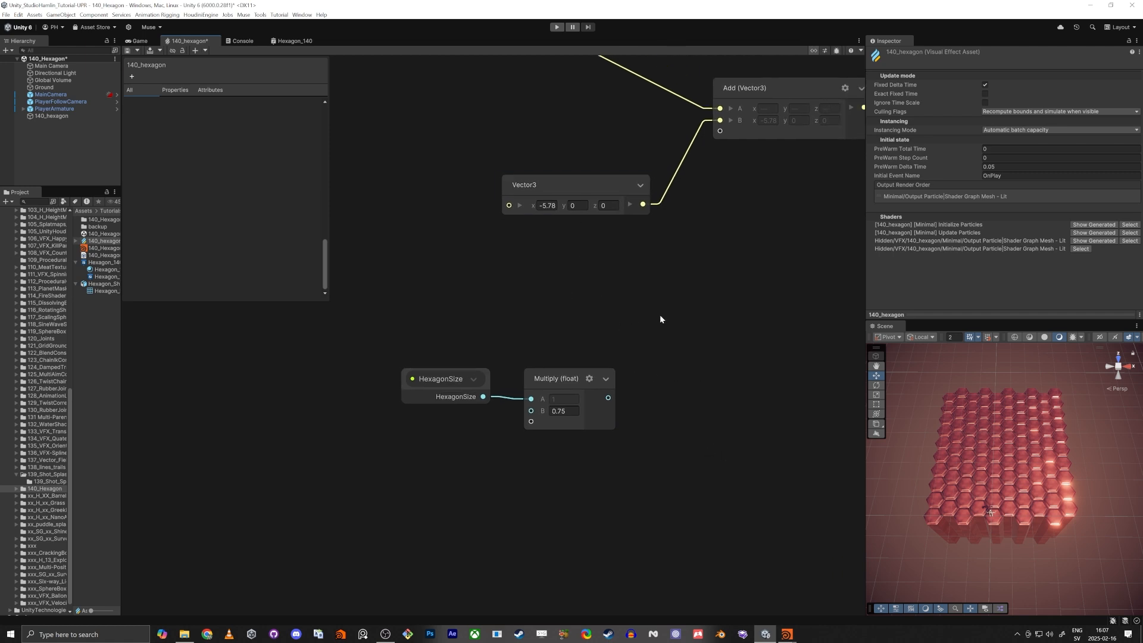
# Disconnect the offset Vector3 from the Add node, expand its X, Y and Z inputs, and place it after the 0.75 Multiply.
pyautogui.moveTo(580, 186); pyautogui.dragTo(621, 308)
pyautogui.moveTo(651, 188); pyautogui.dragTo(776, 227)
pyautogui.press('Delete')
pyautogui.click(585, 316)
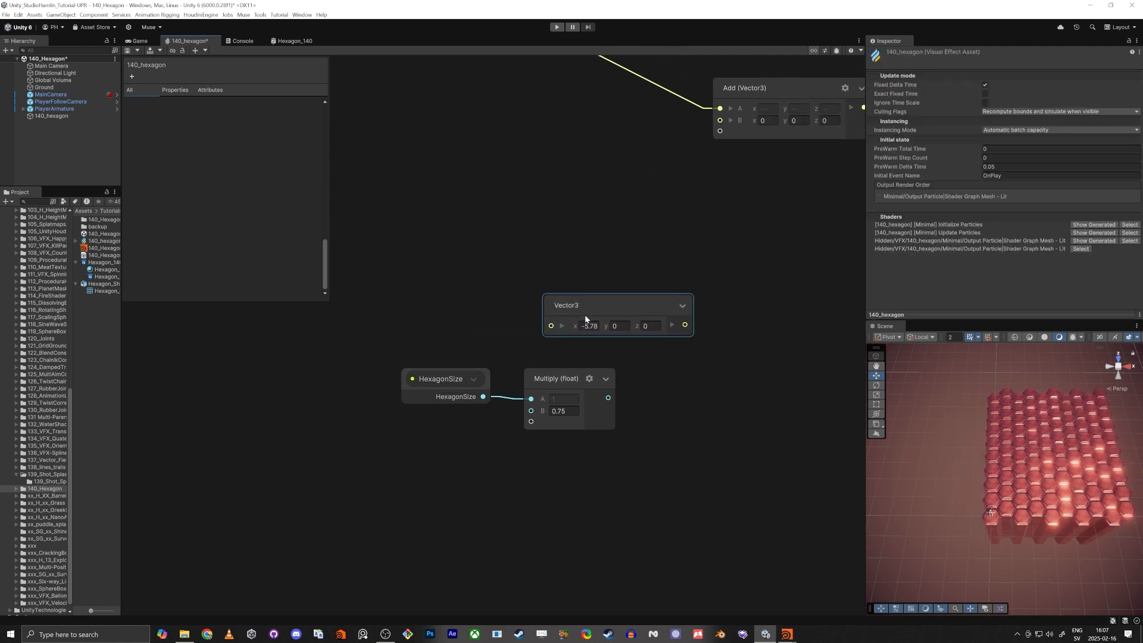
pyautogui.click(561, 325)
pyautogui.moveTo(570, 312); pyautogui.dragTo(739, 371)
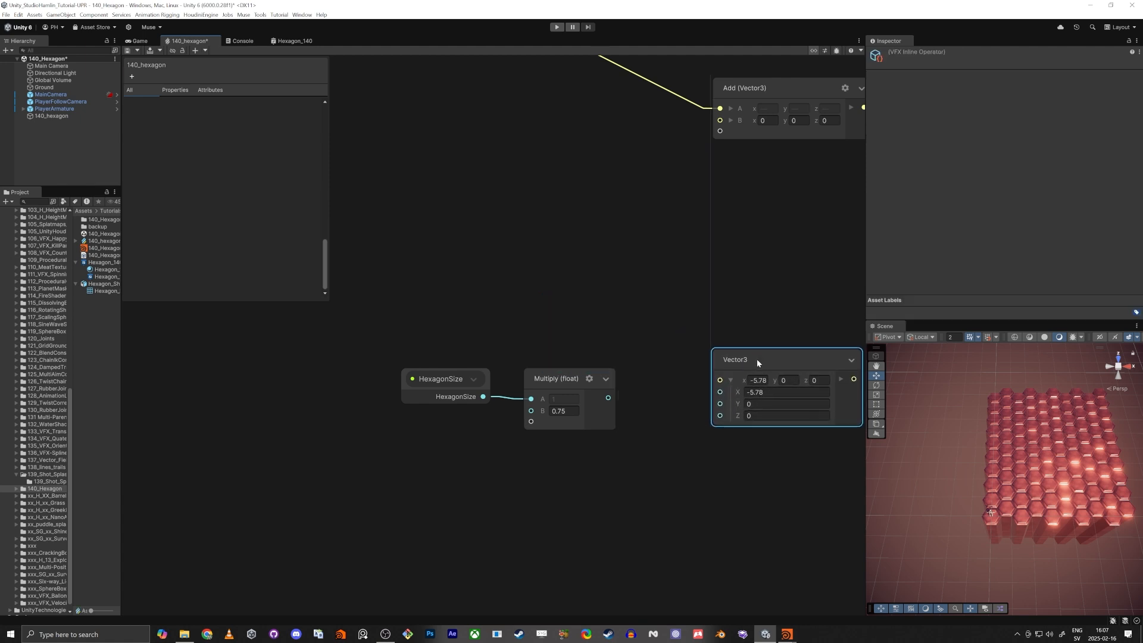
# Connect the 0.75 Multiply output to the offset Vector3's X input.
pyautogui.moveTo(607, 398); pyautogui.dragTo(741, 397)
pyautogui.moveTo(440, 283); pyautogui.dragTo(617, 370)
pyautogui.moveTo(565, 262); pyautogui.dragTo(691, 194, button='middle')
pyautogui.click(525, 460)
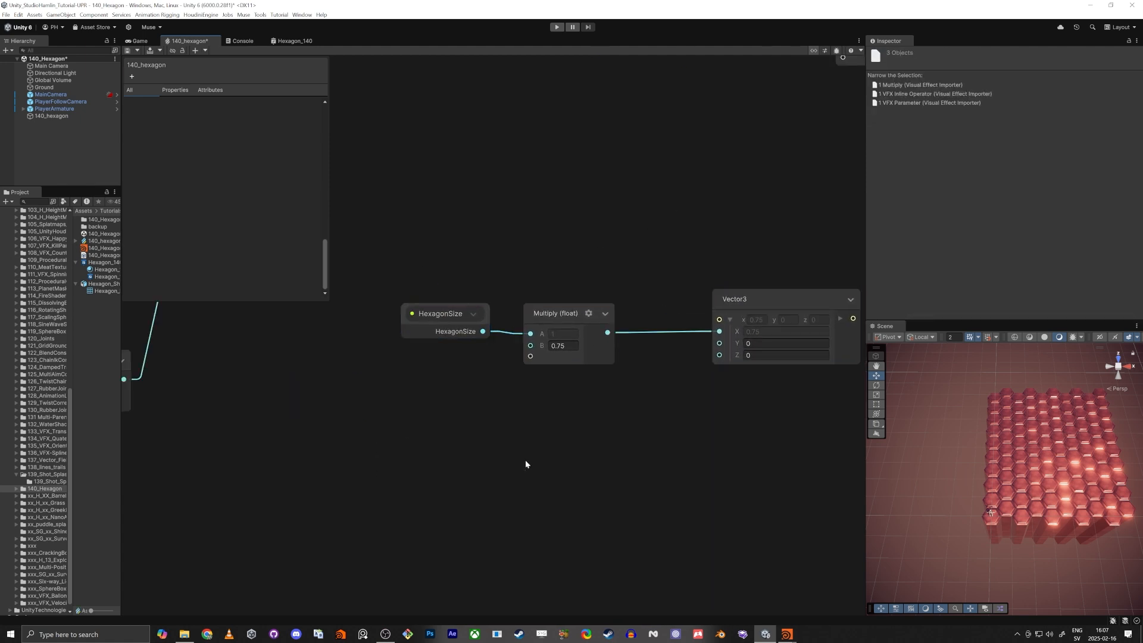
pyautogui.moveTo(473, 513); pyautogui.dragTo(516, 475, button='middle')
# Duplicate the HexagonSize node and place the copy below the original.
pyautogui.click(476, 290)
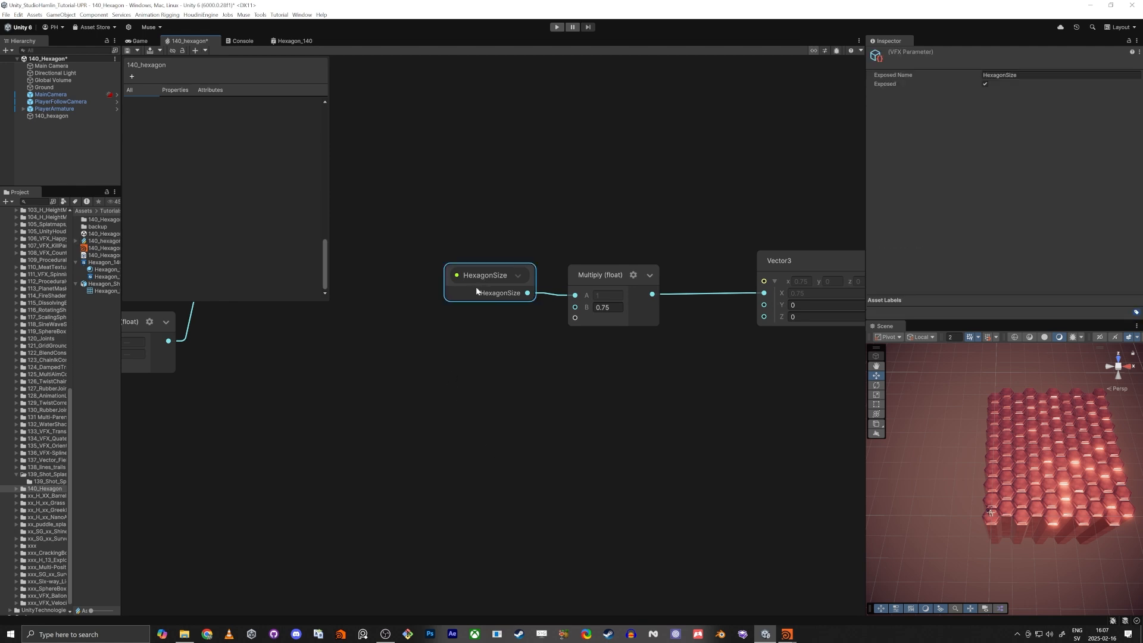
pyautogui.hotkey('ctrl', 'v')
pyautogui.moveTo(458, 408); pyautogui.dragTo(446, 410)
# Add a Square Root node below the copied HexagonSize node and set its X to 3.
pyautogui.click(395, 486)
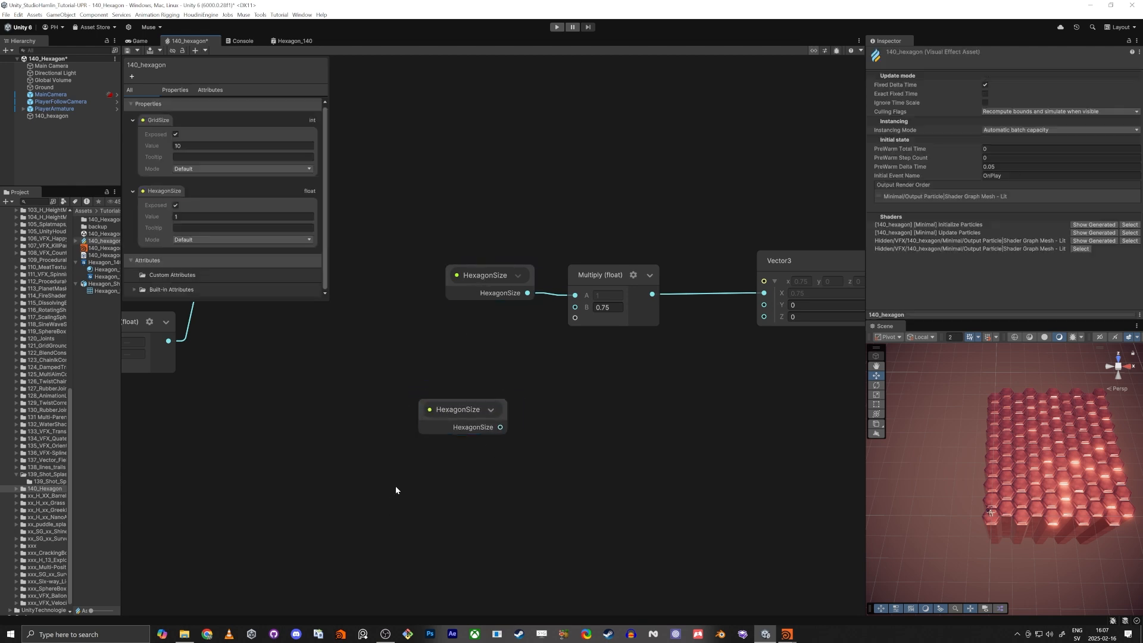
pyautogui.press('space')
pyautogui.write('s')
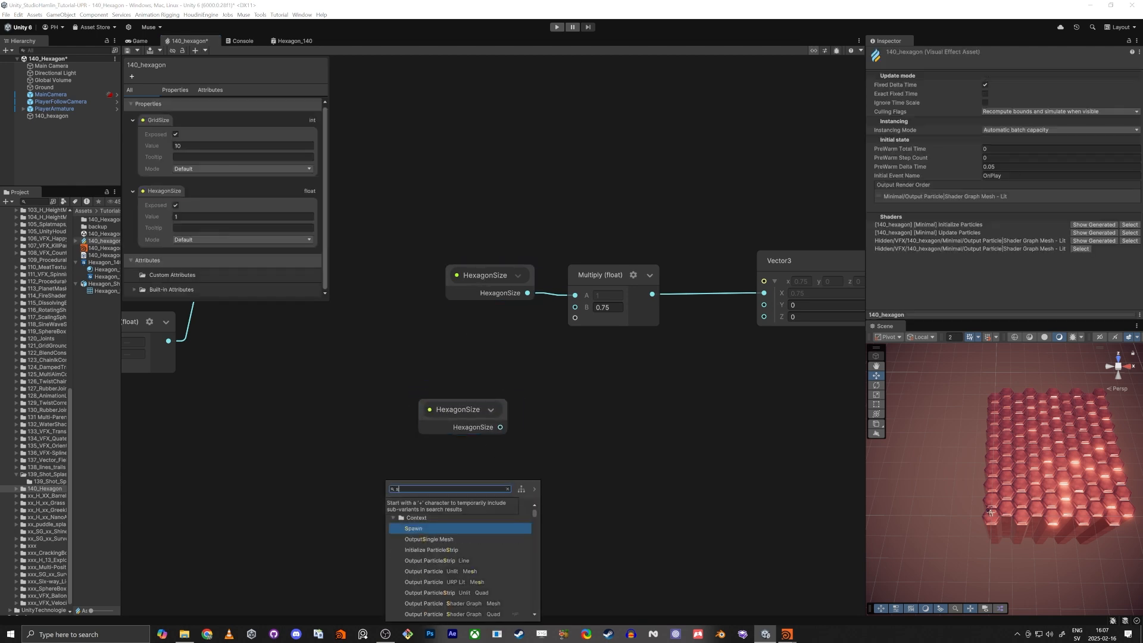
pyautogui.write('qu')
pyautogui.press('Return')
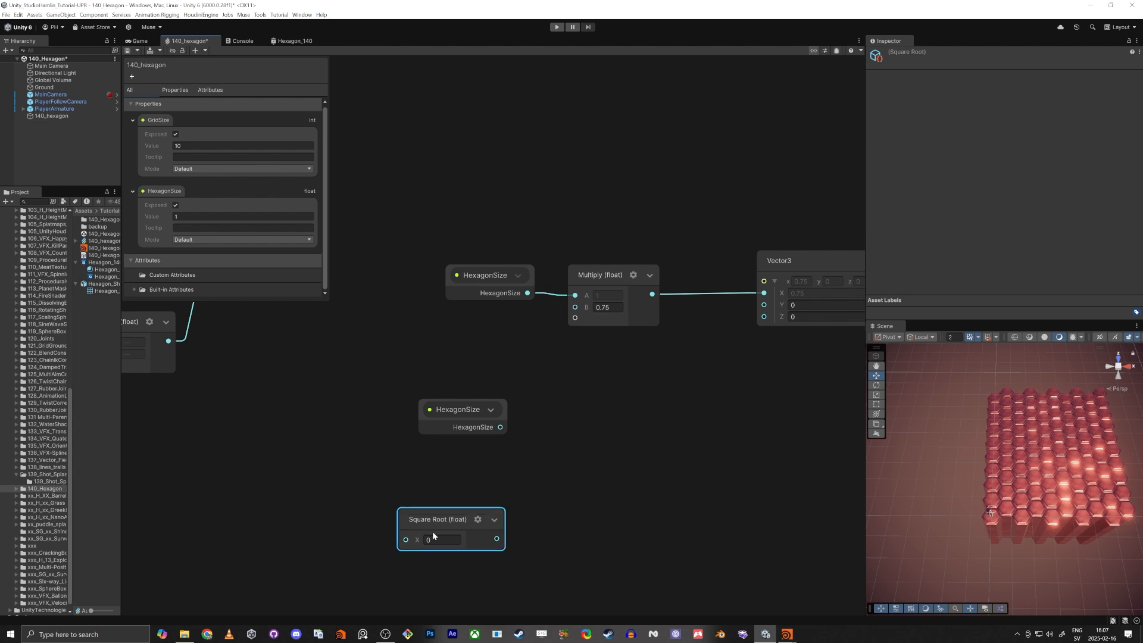
pyautogui.write('3')
pyautogui.press('Return')
# Add a Multiply node with the copied HexagonSize as A and the Square Root output as B.
pyautogui.moveTo(500, 427); pyautogui.dragTo(573, 445)
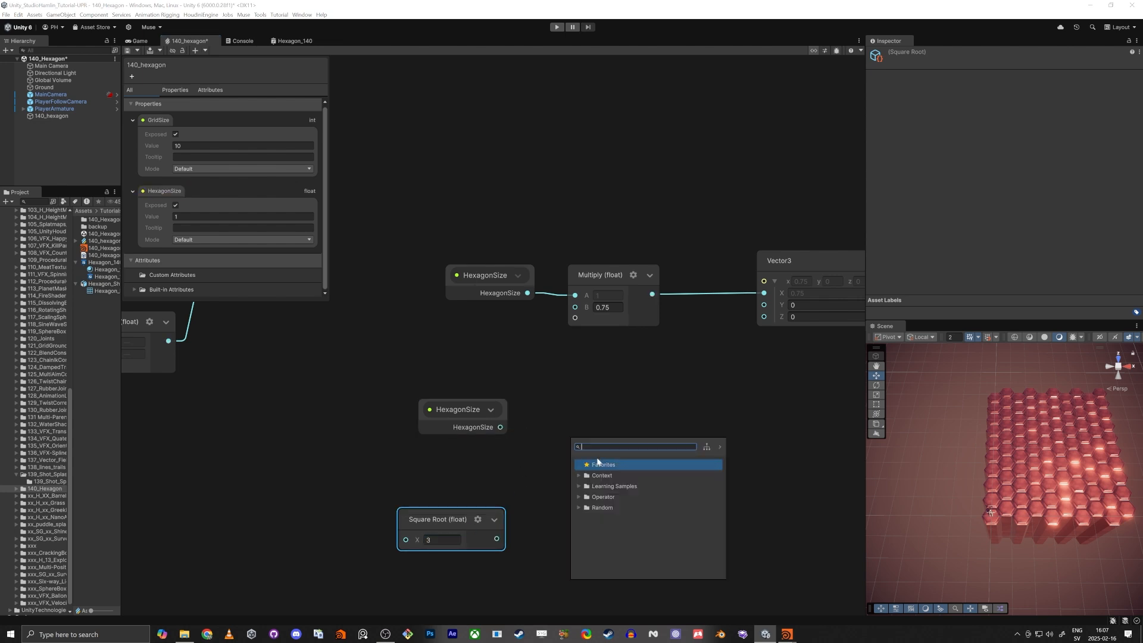
pyautogui.write('mult')
pyautogui.press('Return')
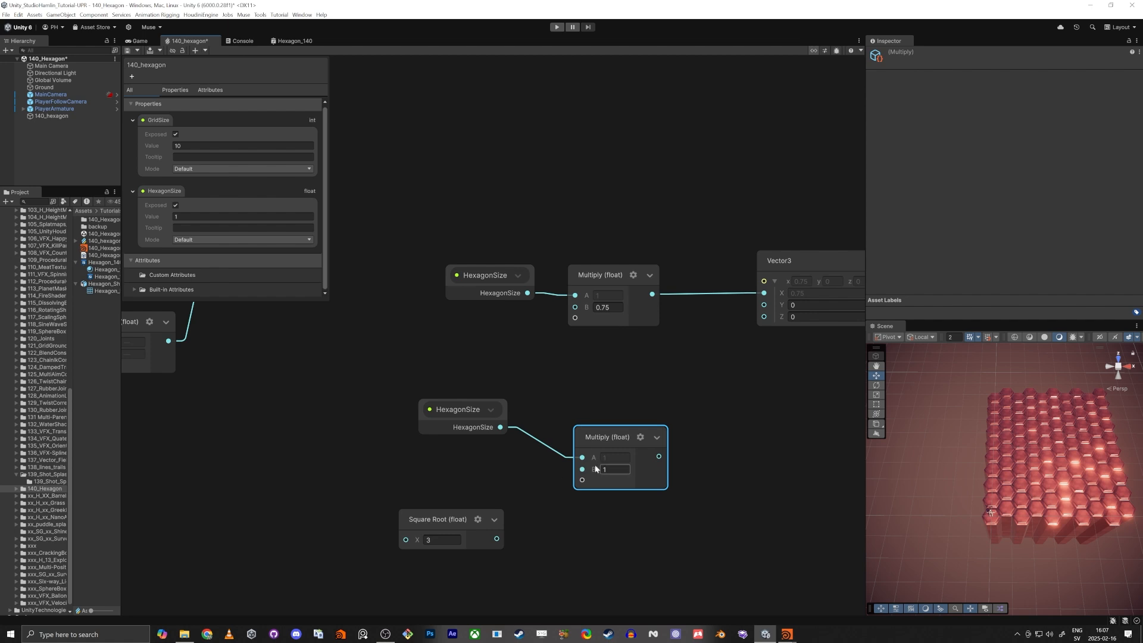
pyautogui.moveTo(582, 469); pyautogui.dragTo(496, 538)
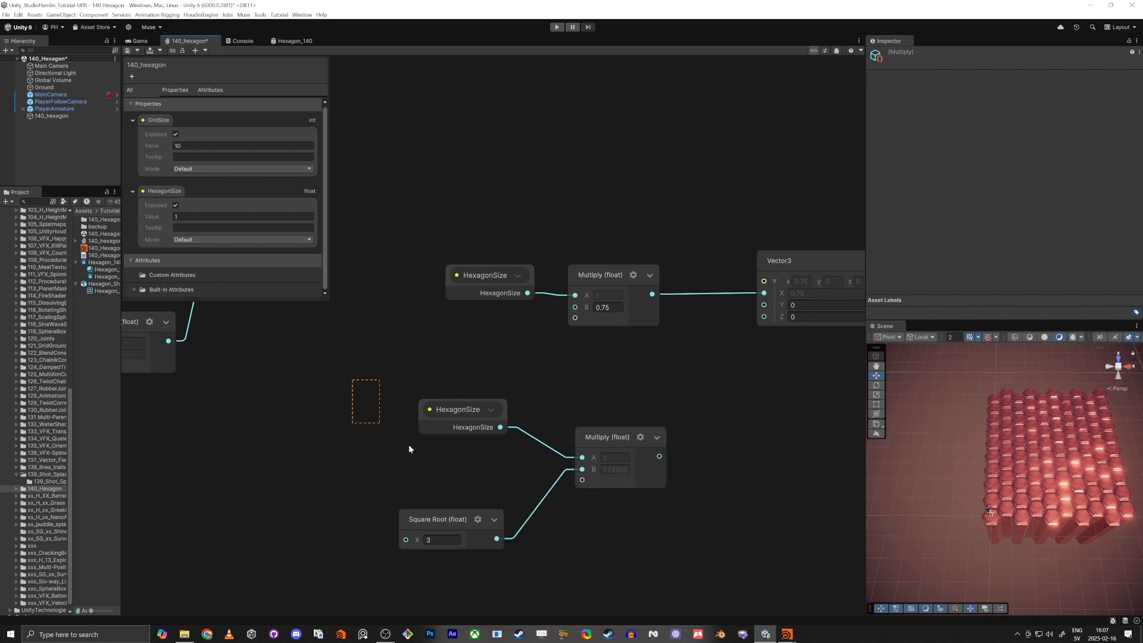
# Shift the HexagonSize, Square Root and Multiply group aside to make room, and feed its product into a second Multiply's A input.
pyautogui.moveTo(408, 449); pyautogui.dragTo(601, 523)
pyautogui.moveTo(608, 438); pyautogui.dragTo(643, 445)
pyautogui.click(637, 399)
pyautogui.write('multi')
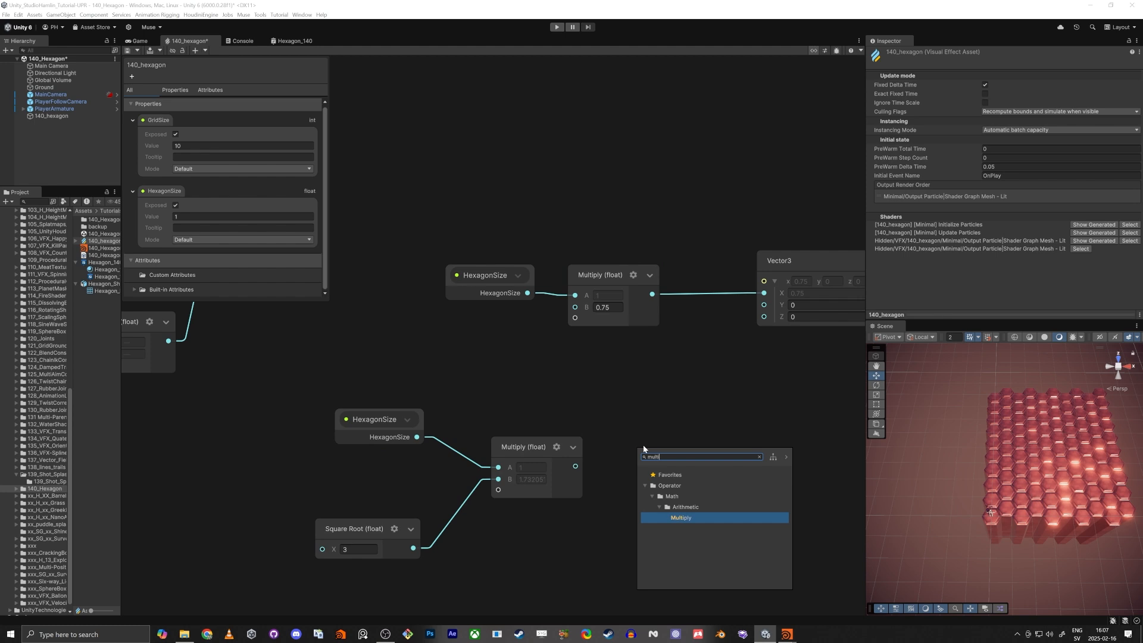
pyautogui.press('Return')
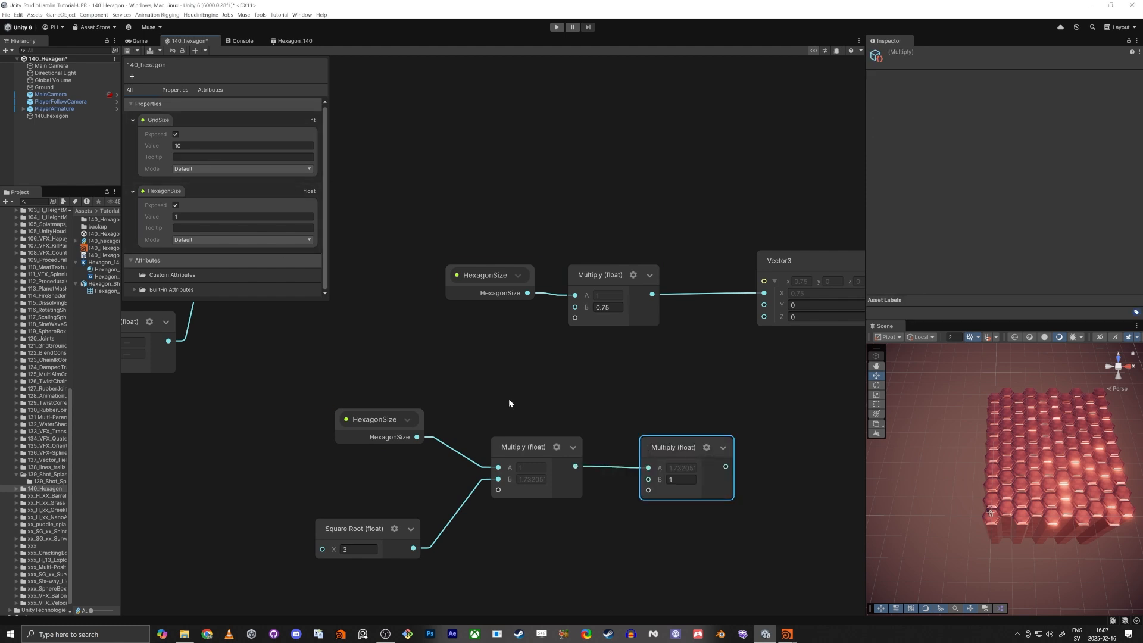
# Connect the second Multiply's output to the offset Vector3's Z input.
pyautogui.scroll(-5, 494, 396)
pyautogui.scroll(5, 577, 402)
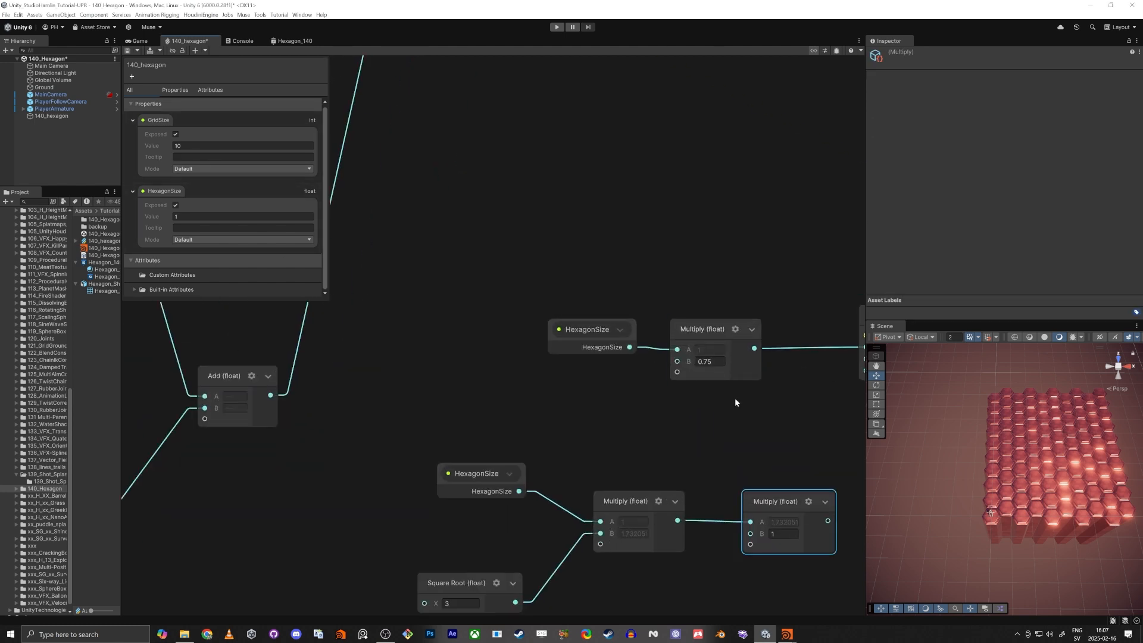
pyautogui.moveTo(676, 495); pyautogui.dragTo(716, 347)
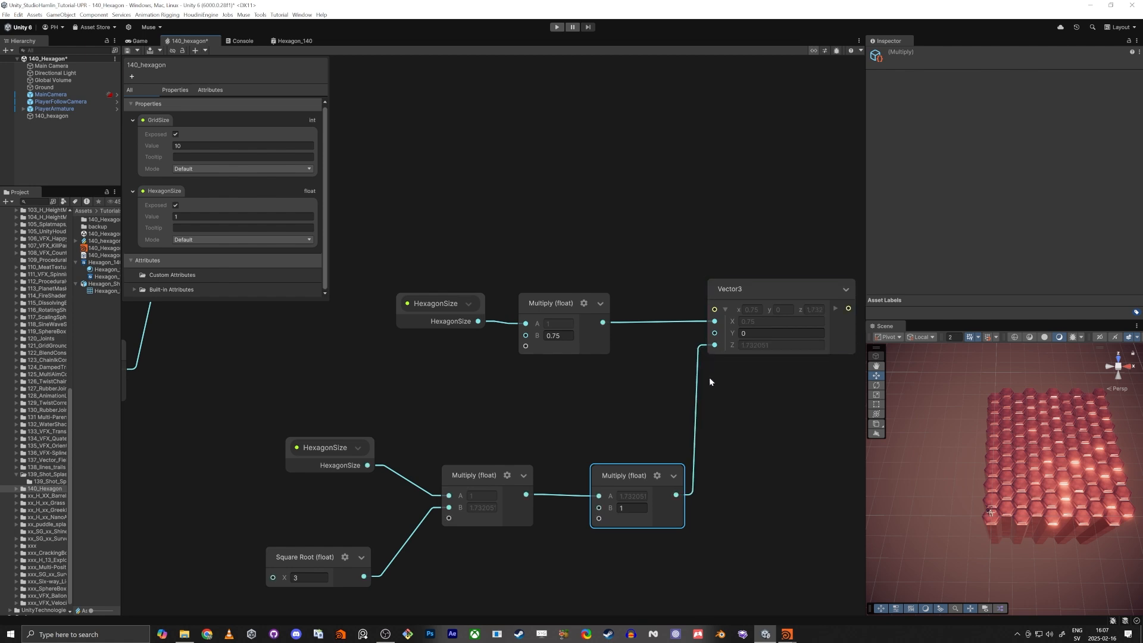
pyautogui.scroll(-4, 609, 469)
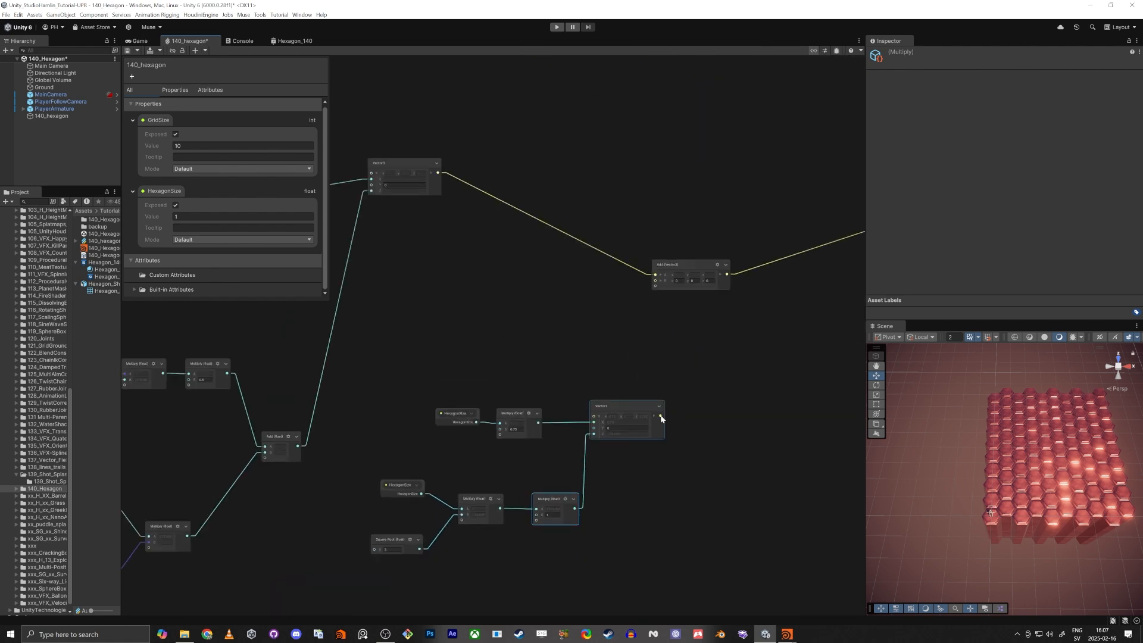
# Connect the offset Vector3's output to the B input of the Add node.
pyautogui.moveTo(661, 415); pyautogui.dragTo(655, 280)
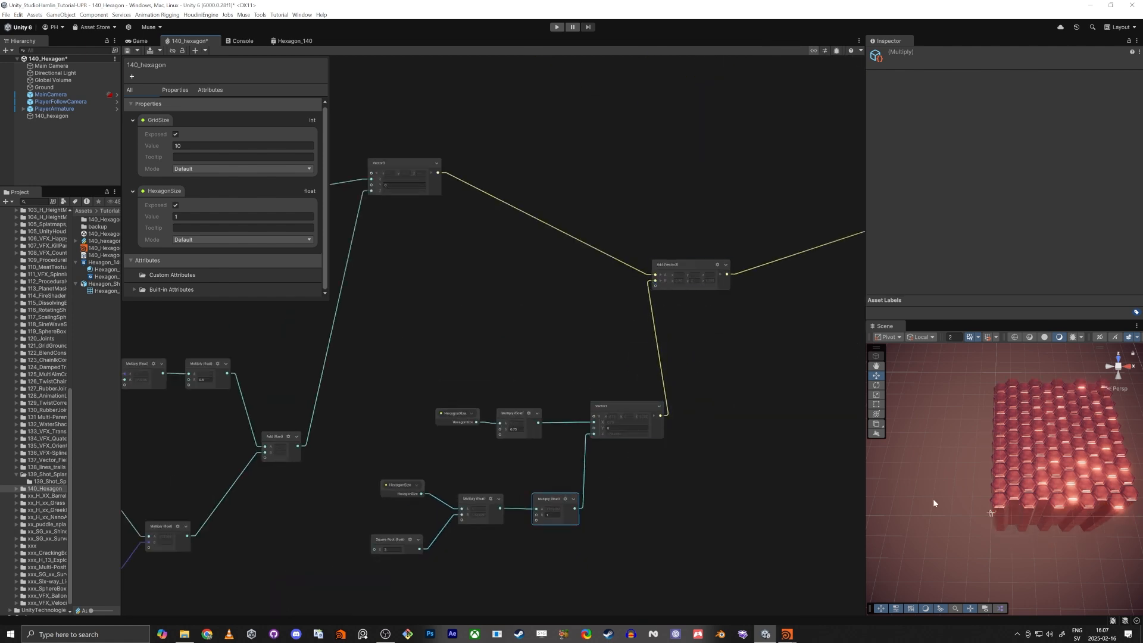
pyautogui.scroll(3, 483, 456)
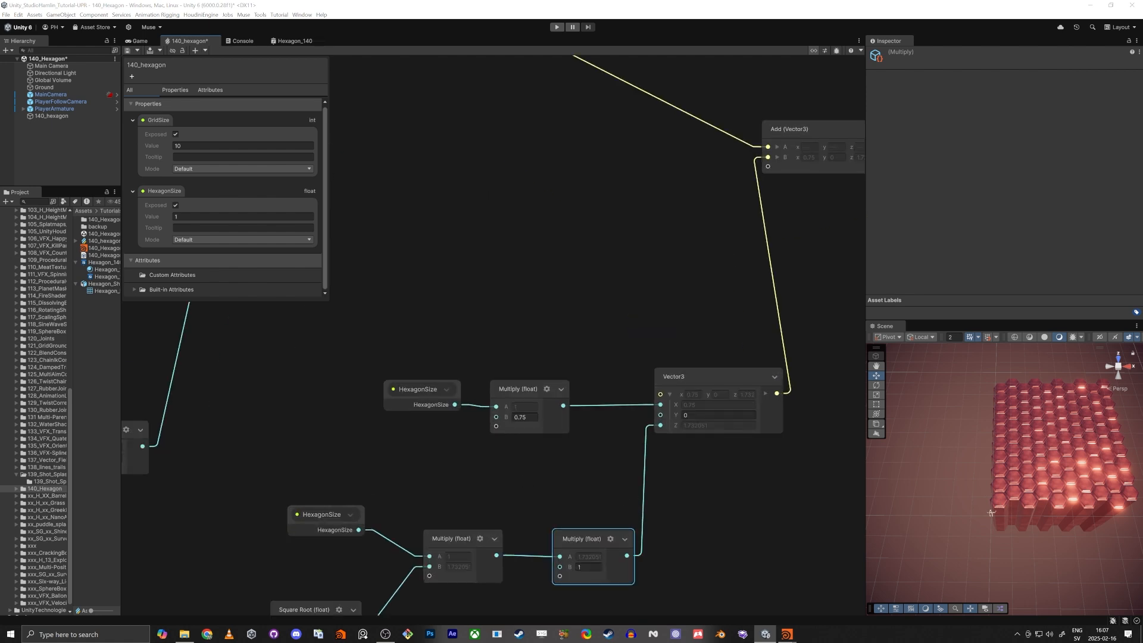
pyautogui.click(746, 548)
# Add a Subtract node and place it just above the Add node.
pyautogui.moveTo(759, 530); pyautogui.dragTo(647, 501, button='middle')
pyautogui.moveTo(739, 267); pyautogui.dragTo(726, 486, button='middle')
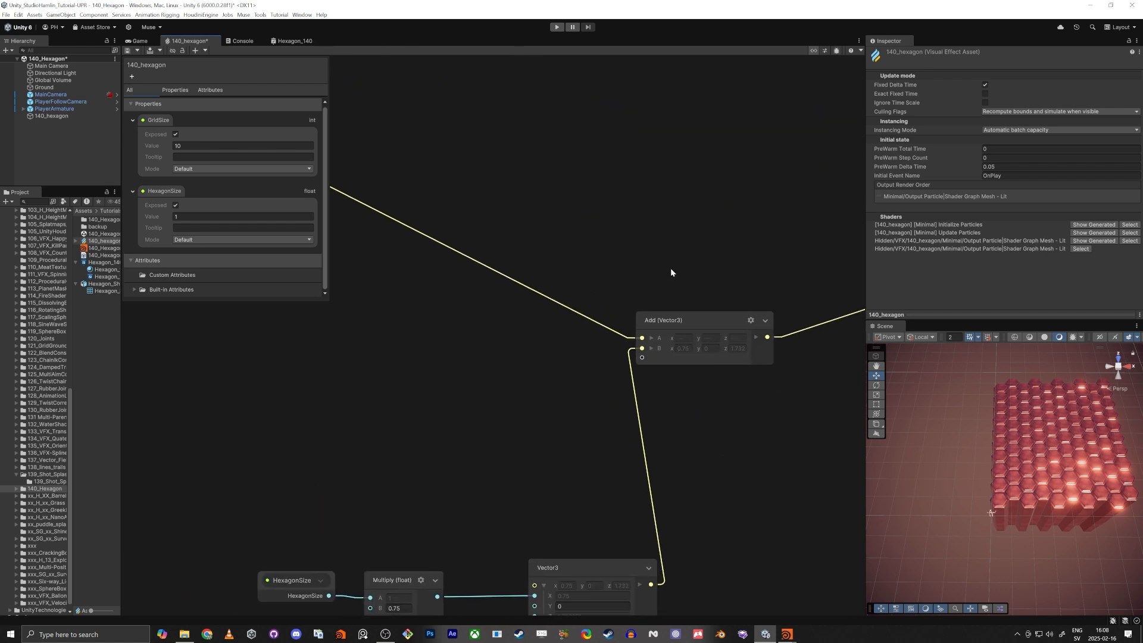
pyautogui.press('space')
pyautogui.write('sub')
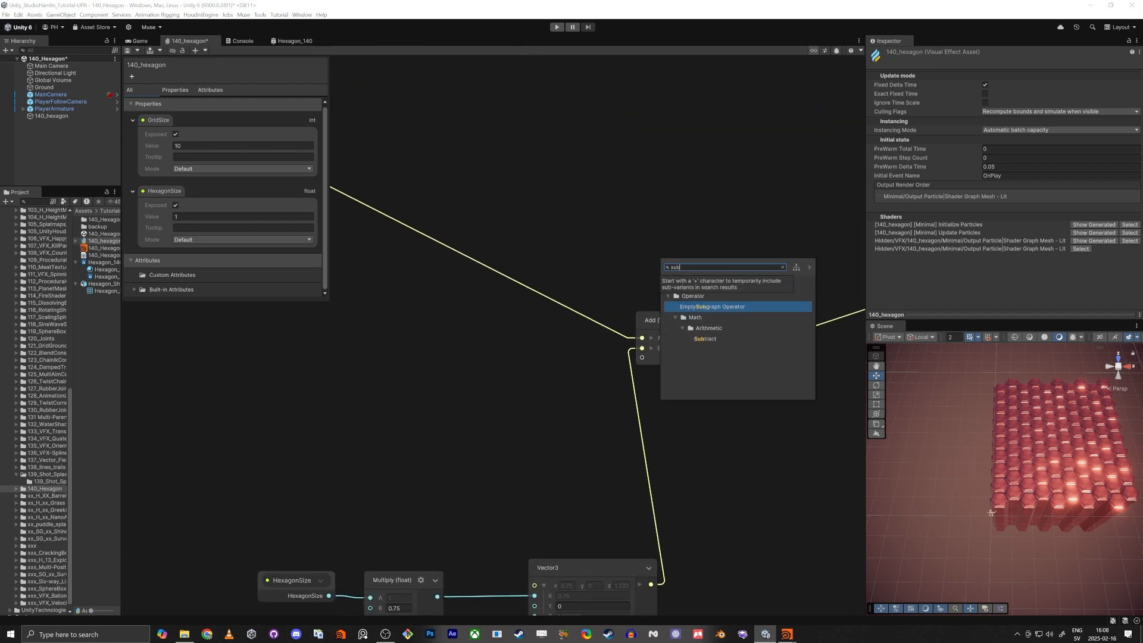
pyautogui.write('t')
pyautogui.press('Return')
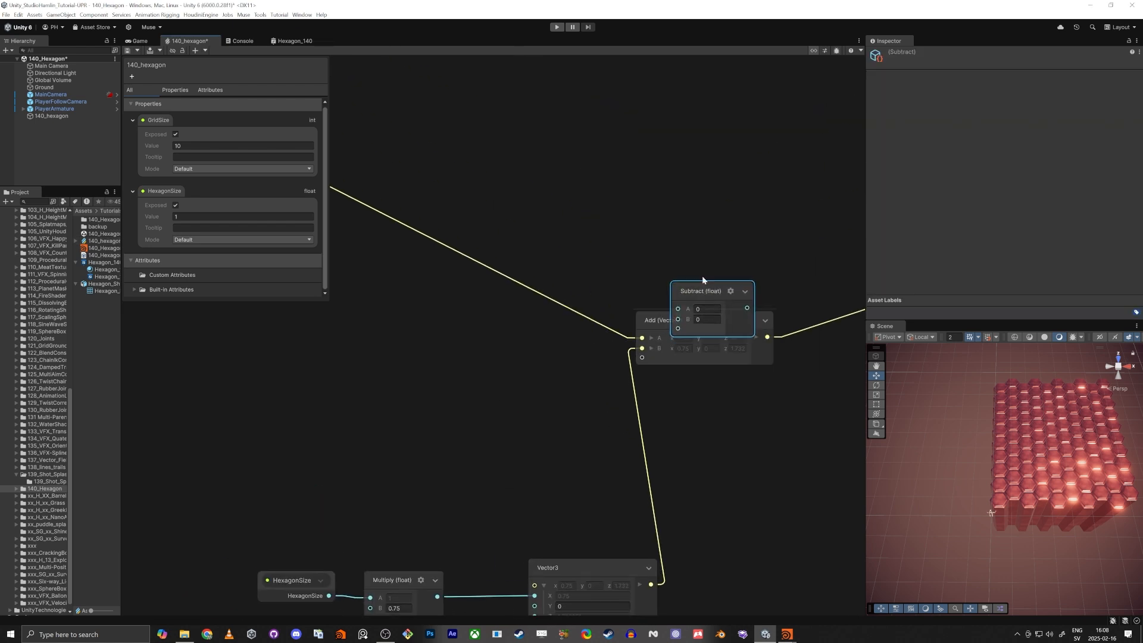
pyautogui.moveTo(702, 287); pyautogui.dragTo(691, 222)
# Move both input connections and the output connection from the Add node to the Subtract node, and delete the Add node.
pyautogui.moveTo(635, 336); pyautogui.dragTo(667, 243)
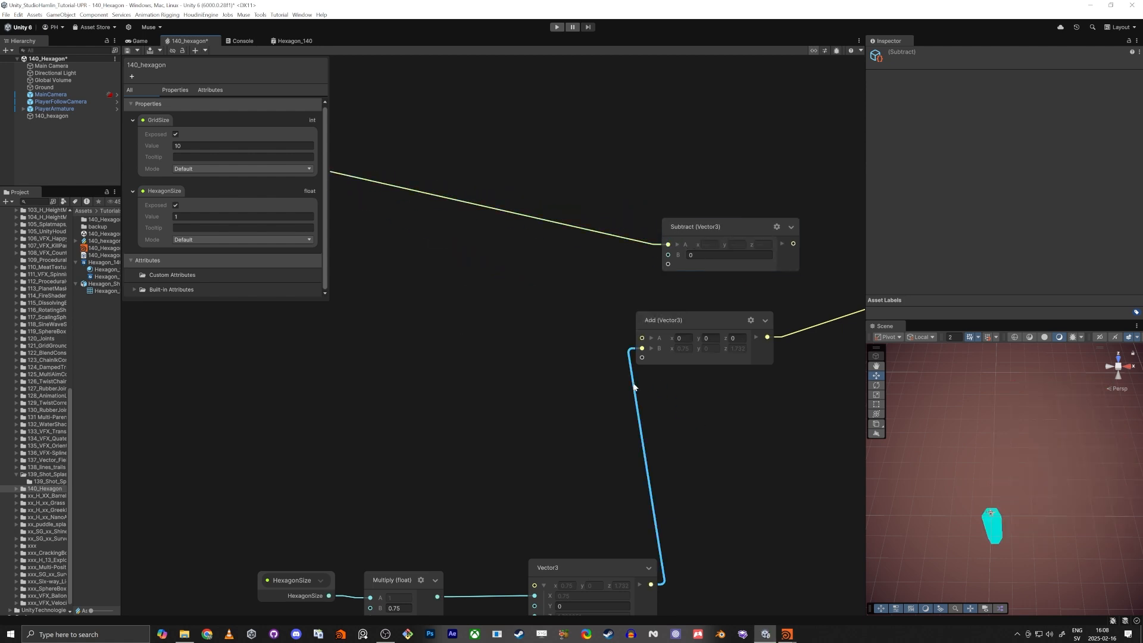
pyautogui.moveTo(633, 387); pyautogui.dragTo(668, 255)
pyautogui.moveTo(774, 337); pyautogui.dragTo(780, 243)
pyautogui.click(696, 319)
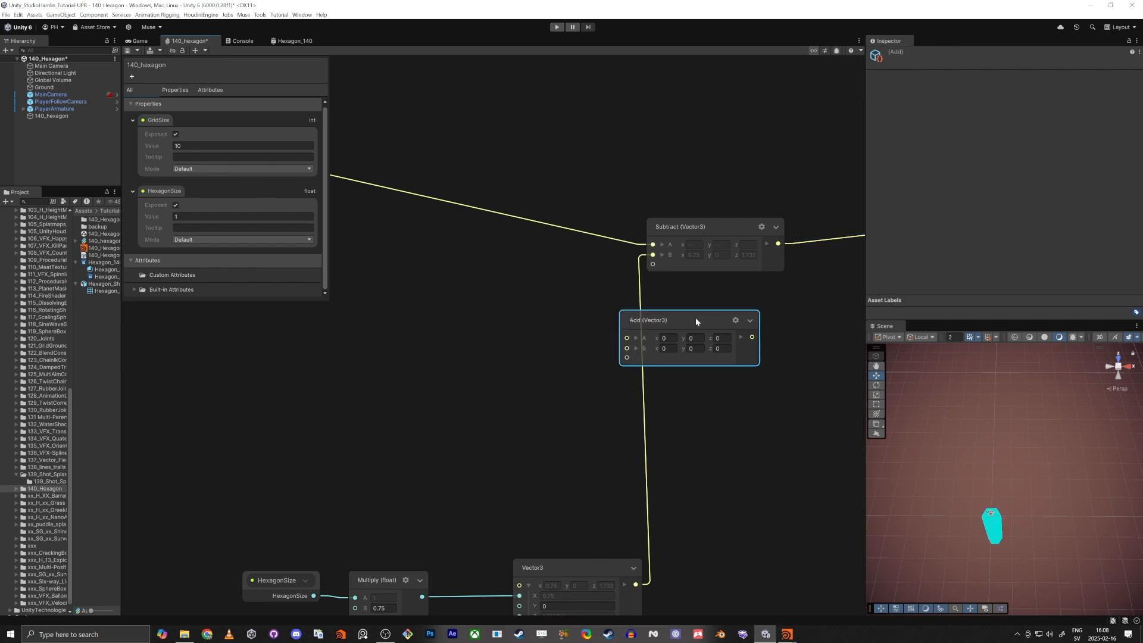
pyautogui.press('Delete')
# Add a Multiply node beside the offset Vector3 and feed the Vector3's output into its A input.
pyautogui.press('a')
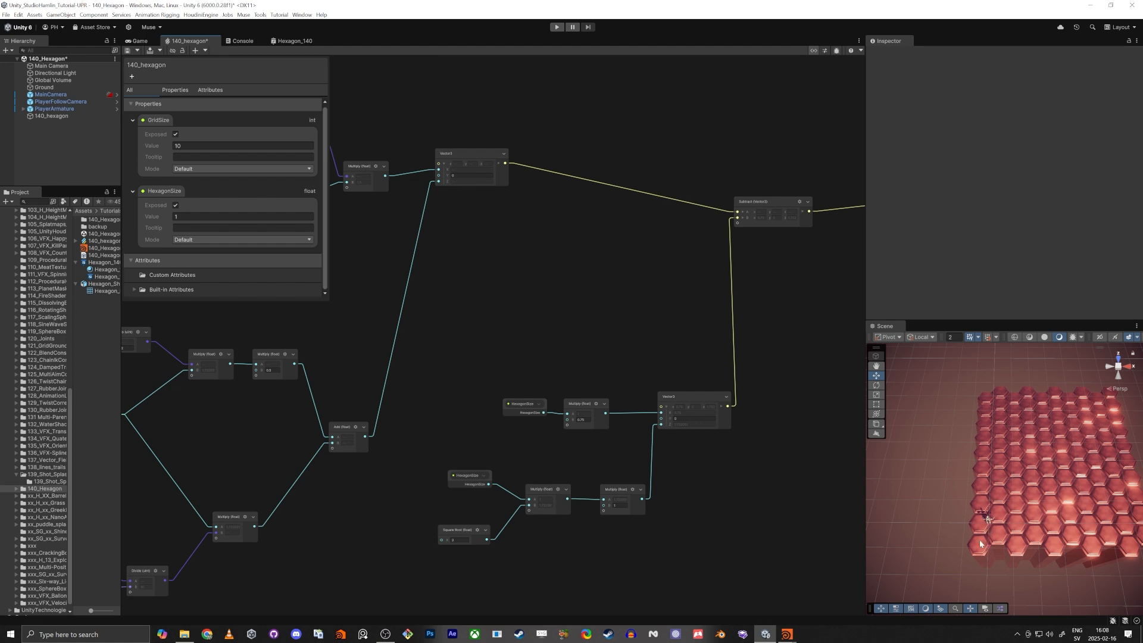
pyautogui.moveTo(668, 567); pyautogui.dragTo(619, 570, button='middle')
pyautogui.scroll(4, 701, 506)
pyautogui.scroll(-3, 619, 570)
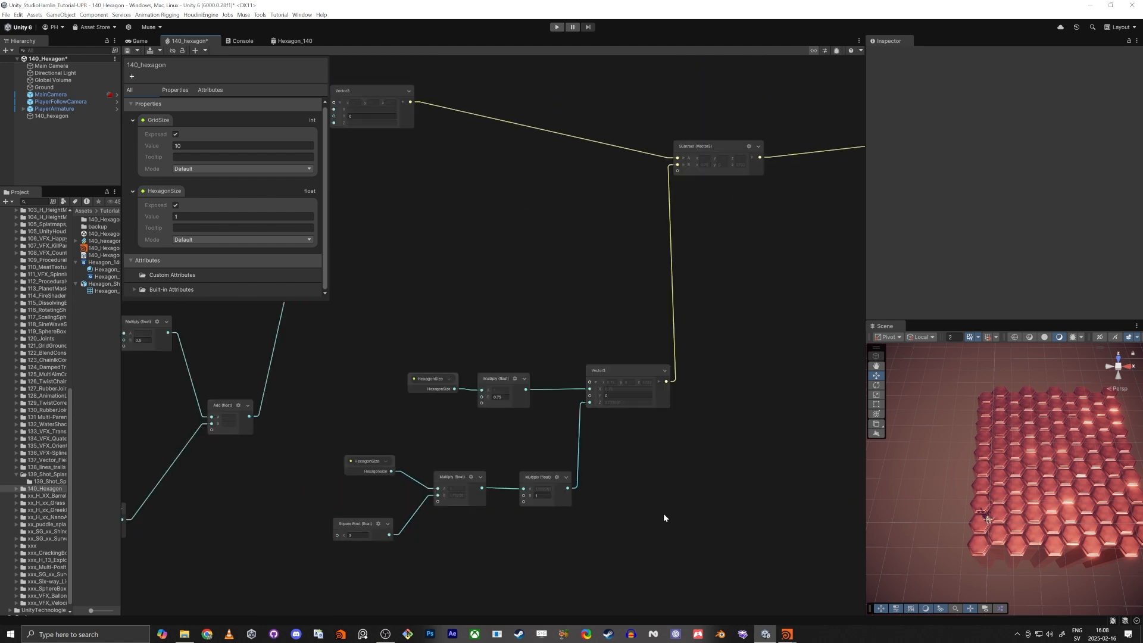
pyautogui.press('space')
pyautogui.write('multi')
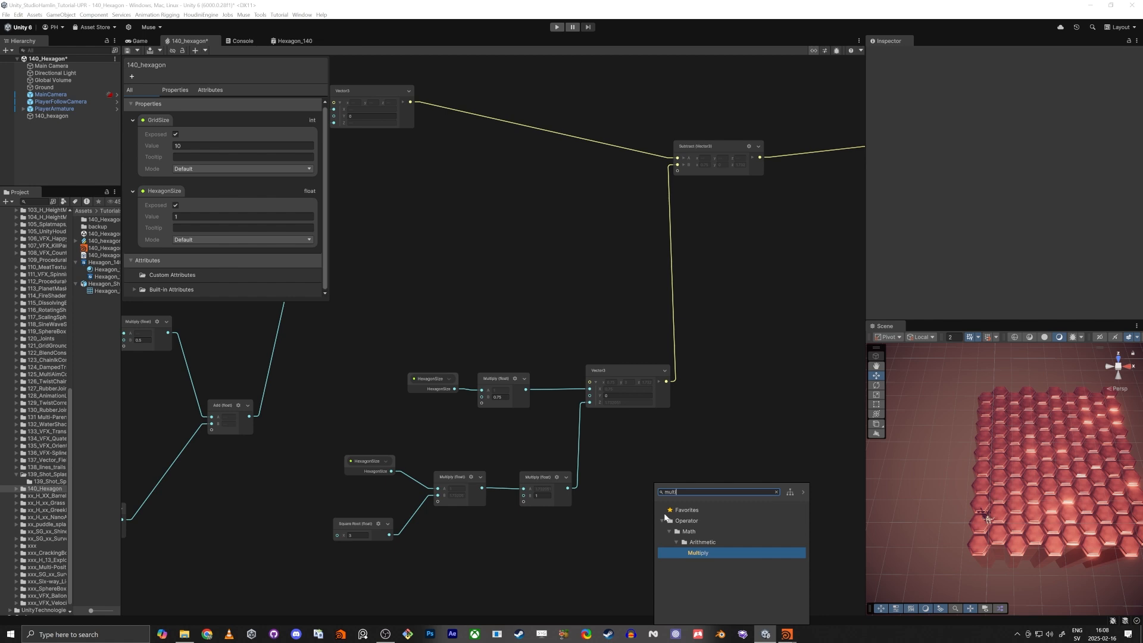
pyautogui.press('Return')
pyautogui.moveTo(667, 381); pyautogui.dragTo(734, 419)
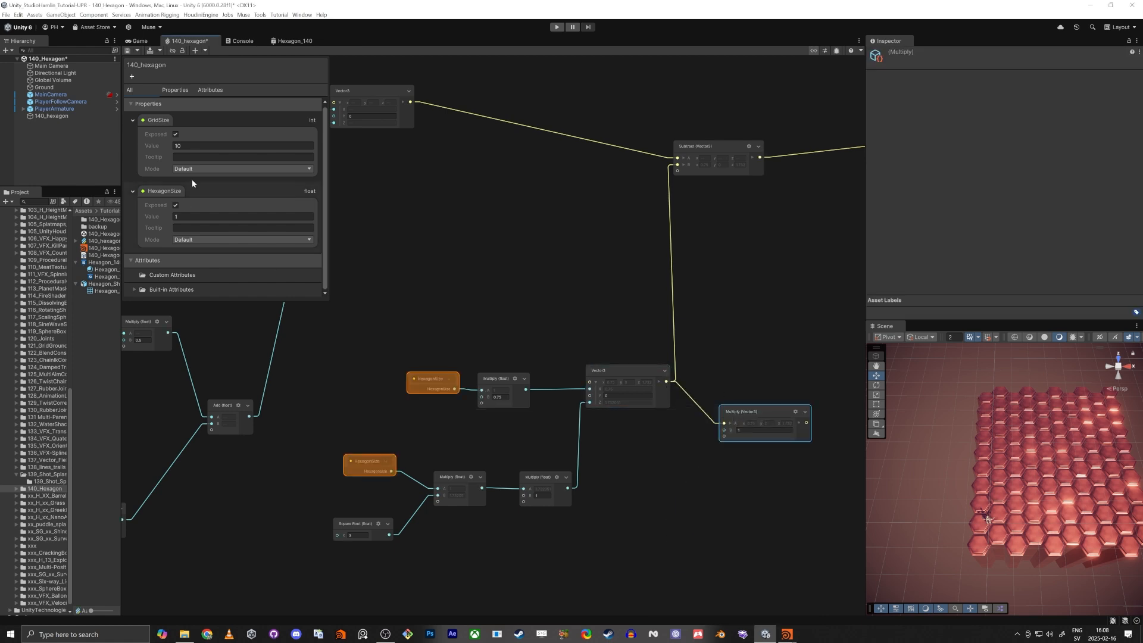
# Connect a GridSize property node to the new Multiply's B input and the product to the Subtract node's B input.
pyautogui.moveTo(150, 122); pyautogui.dragTo(724, 430)
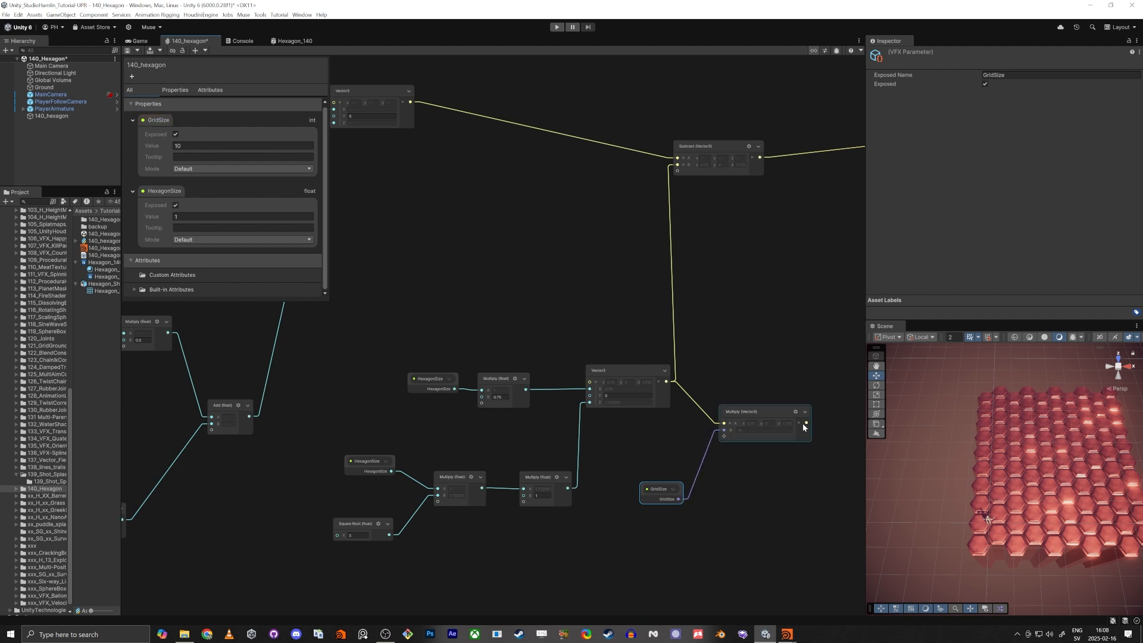
pyautogui.moveTo(805, 423); pyautogui.dragTo(675, 164)
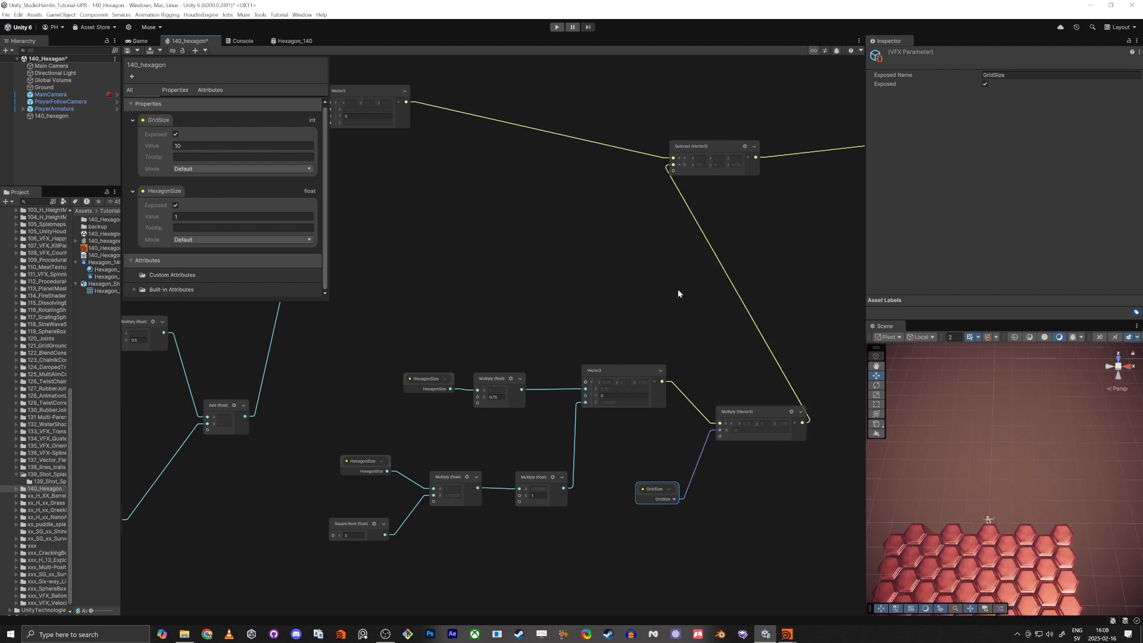
pyautogui.scroll(-2, 896, 563)
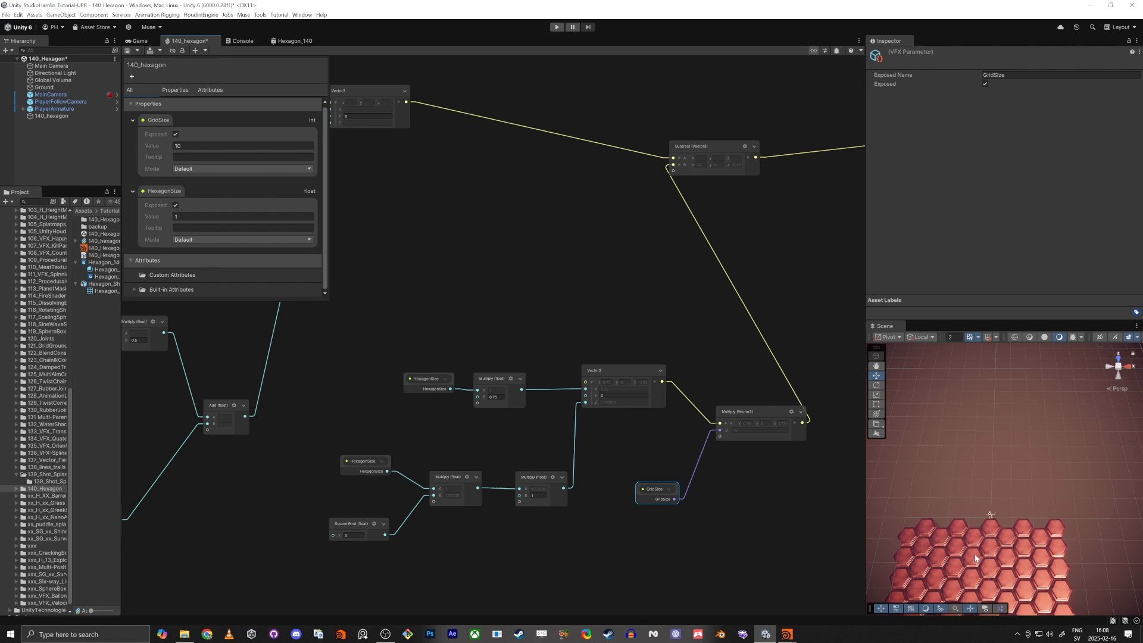
pyautogui.moveTo(1055, 530); pyautogui.dragTo(1067, 421, button='middle')
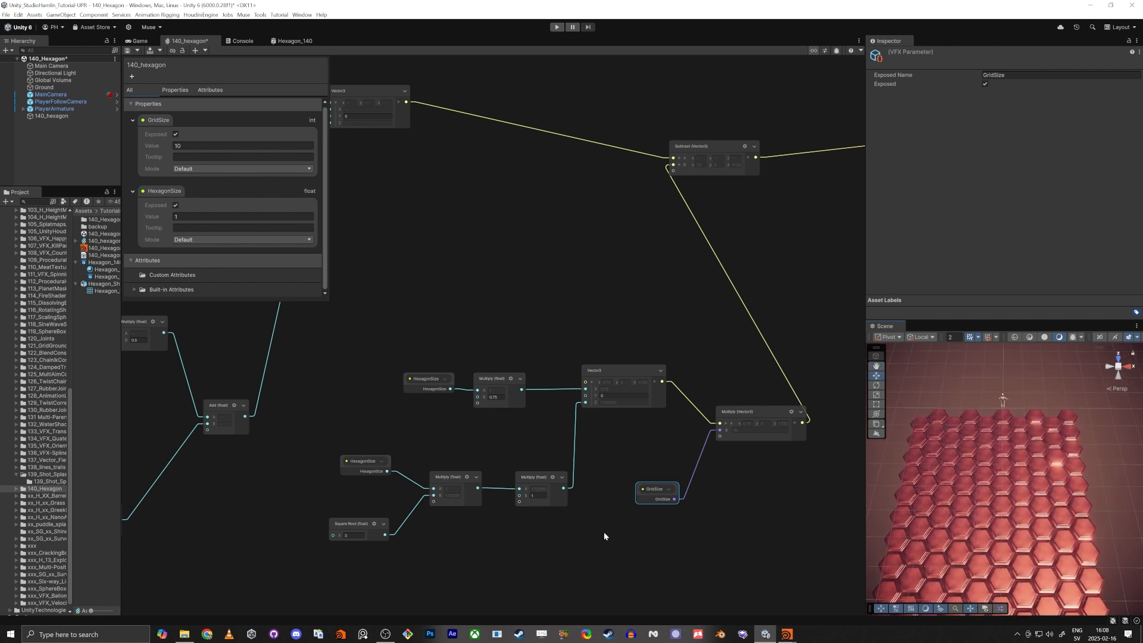
# Set B to 0.5 on the Multiply feeding the offset Vector3's Z input, and save the graph.
pyautogui.scroll(5, 529, 509)
pyautogui.click(545, 478)
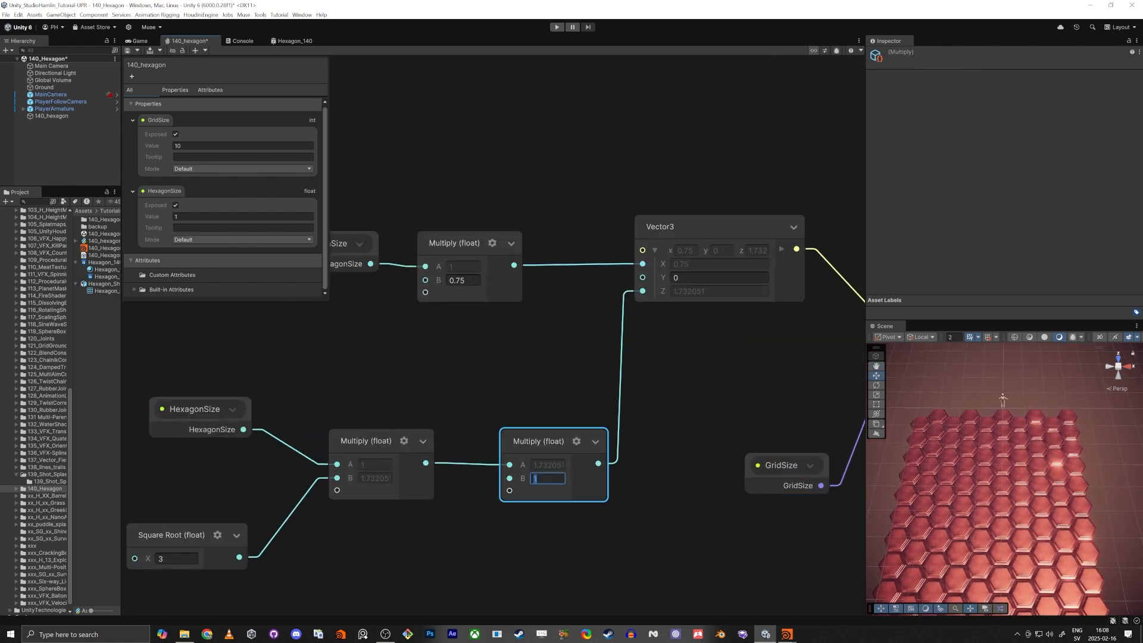
pyautogui.write('0.5')
pyautogui.press('Return')
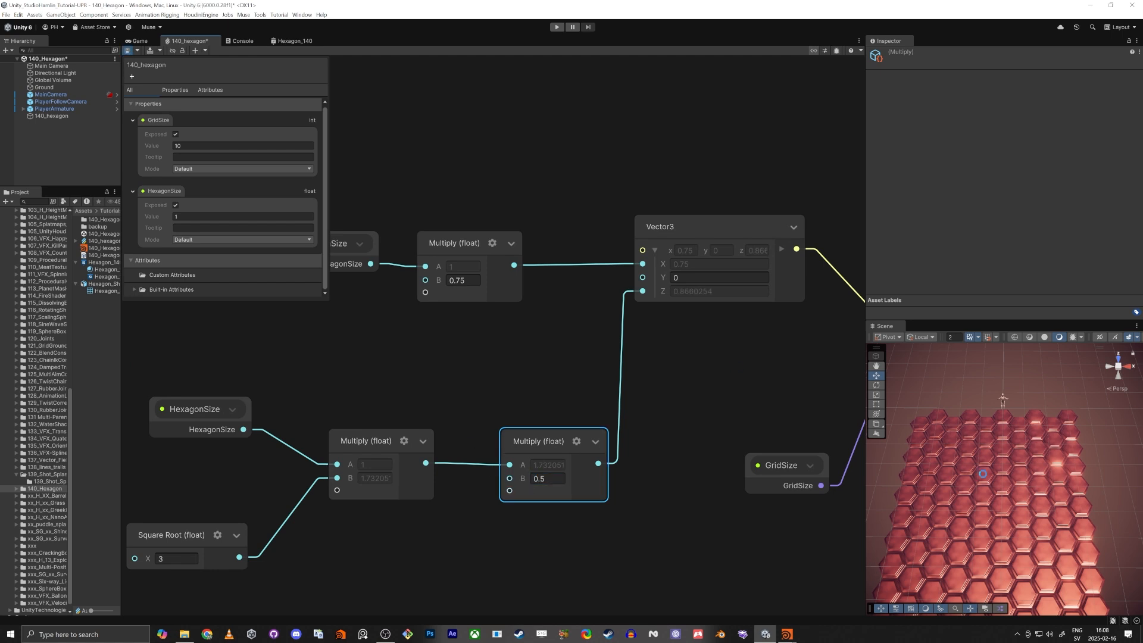
pyautogui.hotkey('ctrl', 's')
pyautogui.keyDown('alt'); pyautogui.moveTo(1015, 476); pyautogui.dragTo(1019, 523); pyautogui.keyUp('alt')
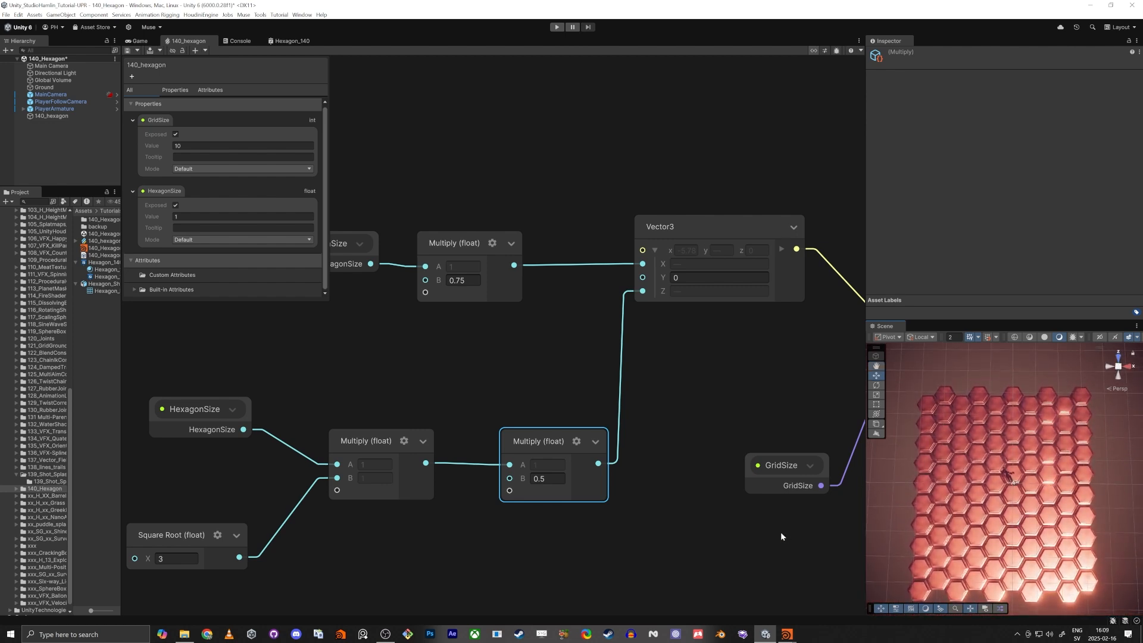
# Insert a Subtract node with B set to 1 between GridSize and the Vector3 Multiply's B input, and save the graph.
pyautogui.moveTo(780, 536); pyautogui.dragTo(602, 531, button='middle')
pyautogui.moveTo(593, 464); pyautogui.dragTo(671, 509)
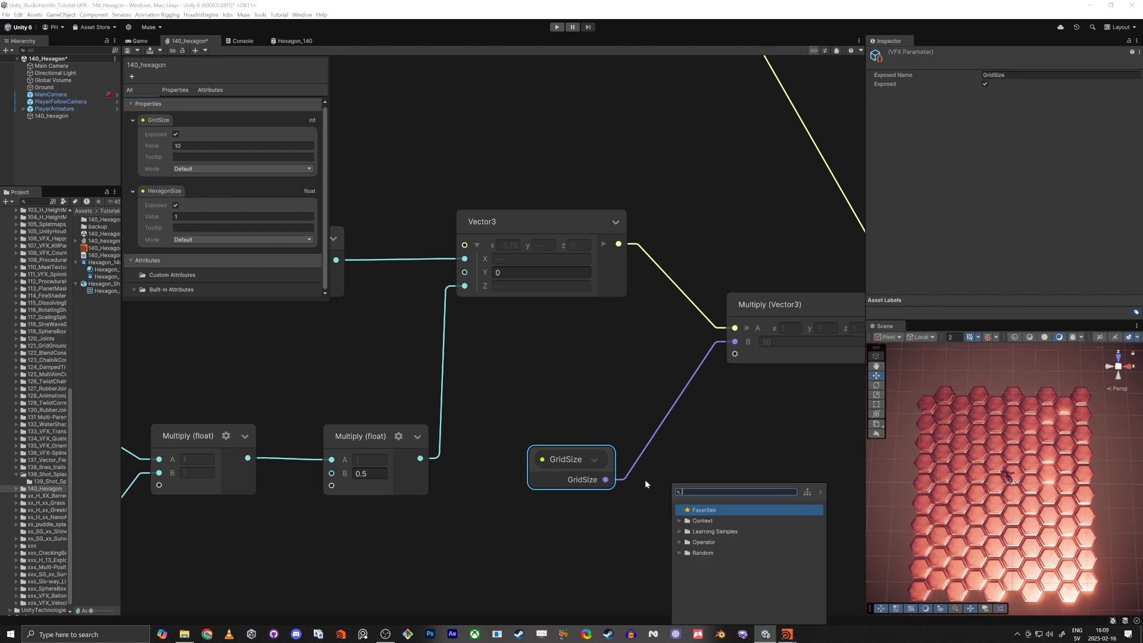
pyautogui.write('su')
pyautogui.press('Return')
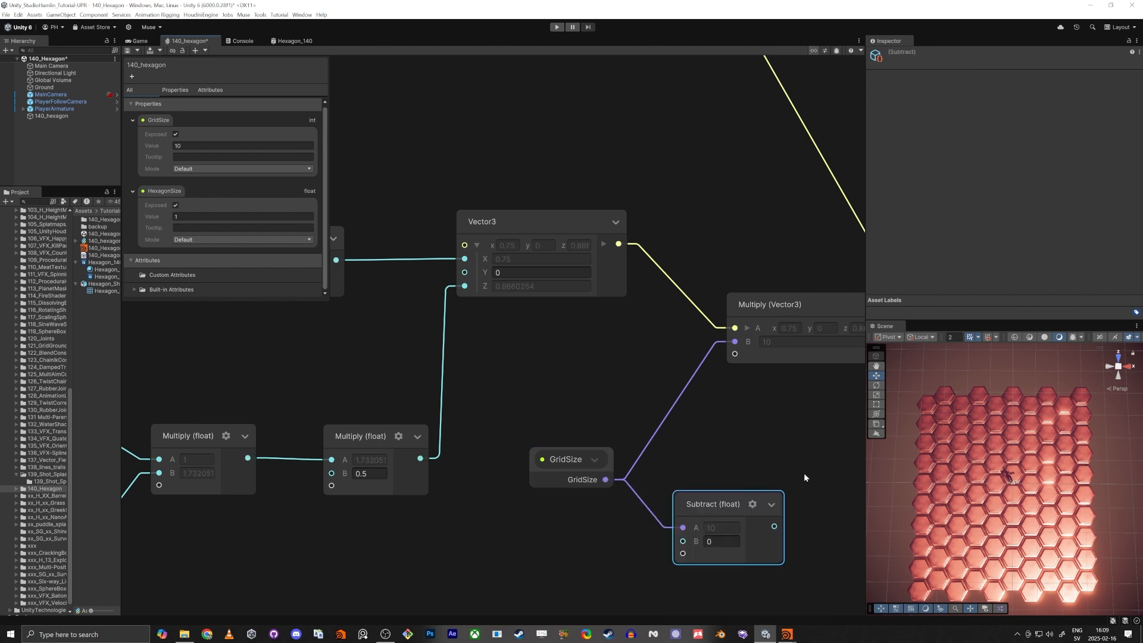
pyautogui.moveTo(774, 526); pyautogui.dragTo(735, 341)
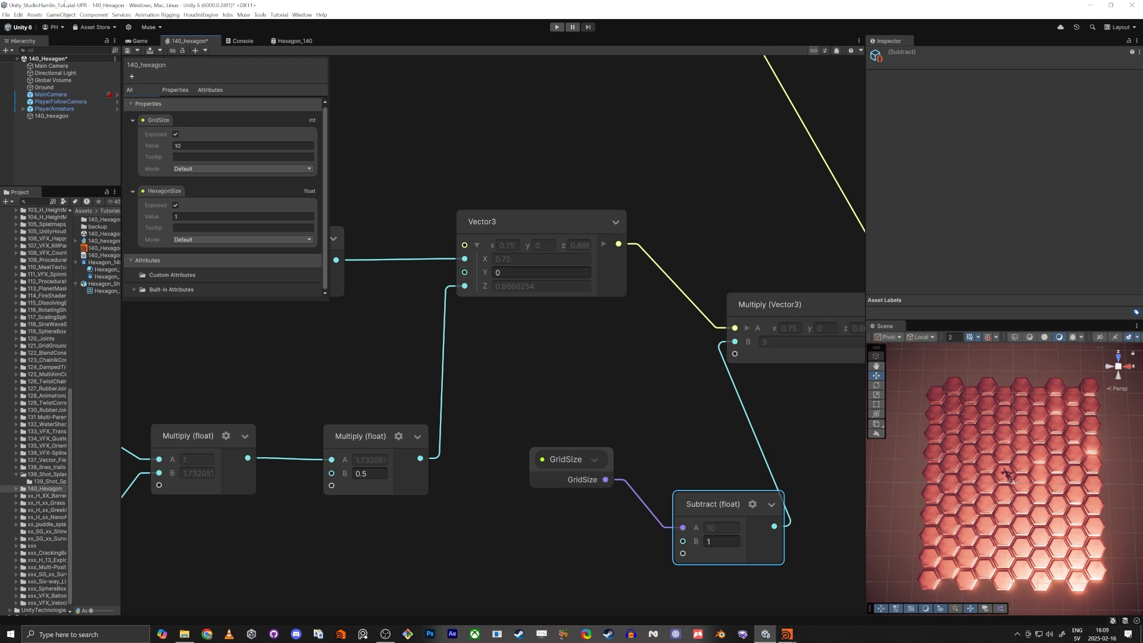
pyautogui.click(127, 51)
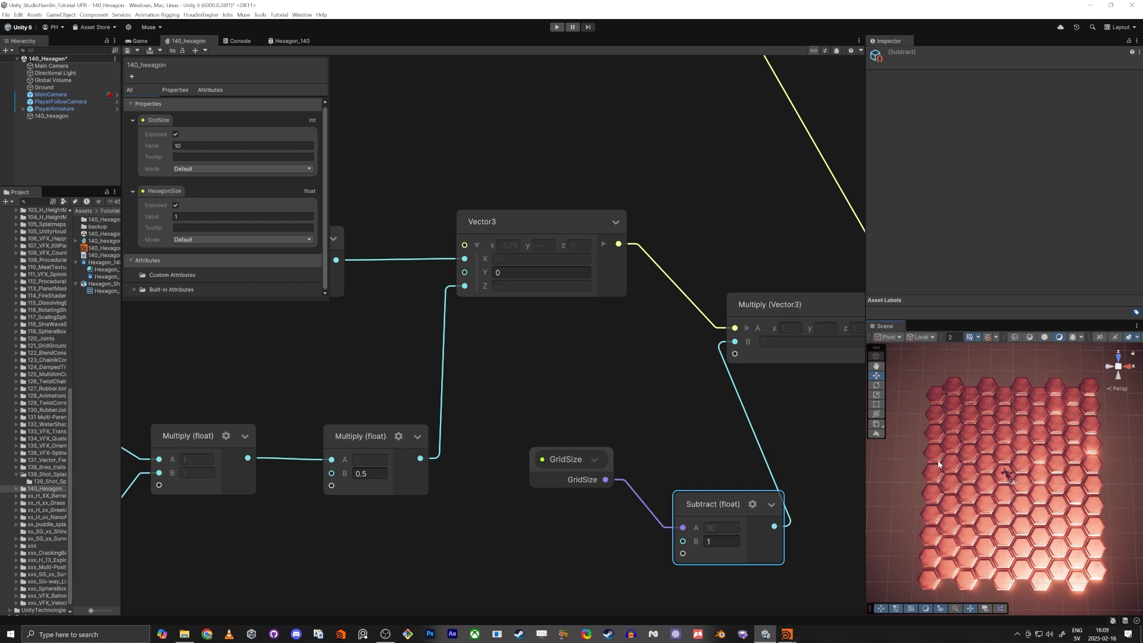
pyautogui.hotkey('shift', 'space')
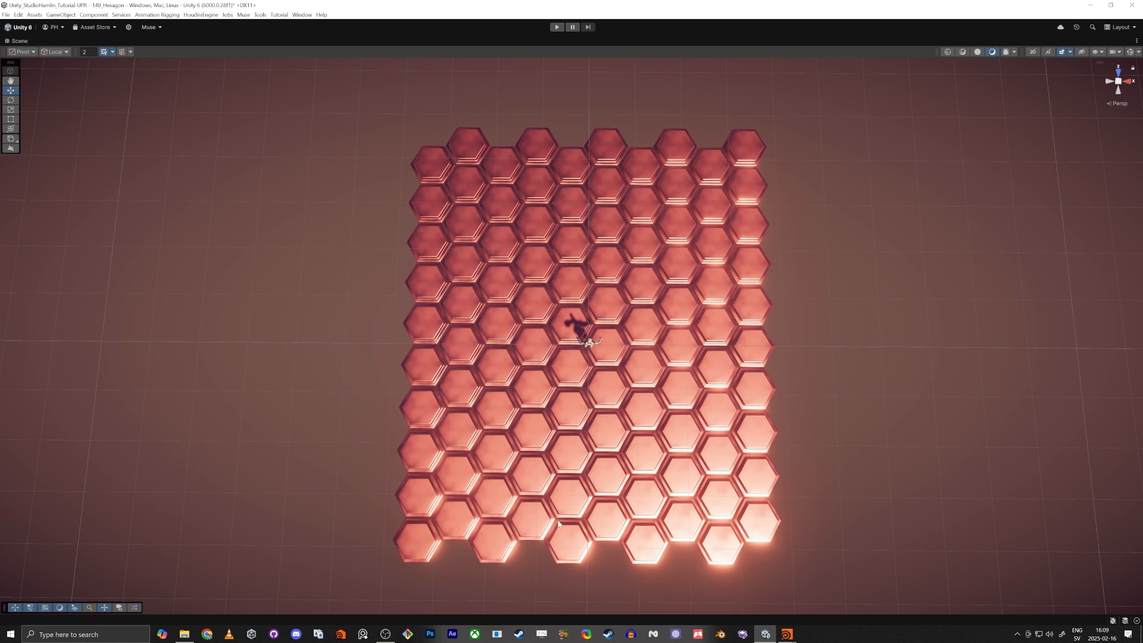
pyautogui.hotkey('shift', 'space')
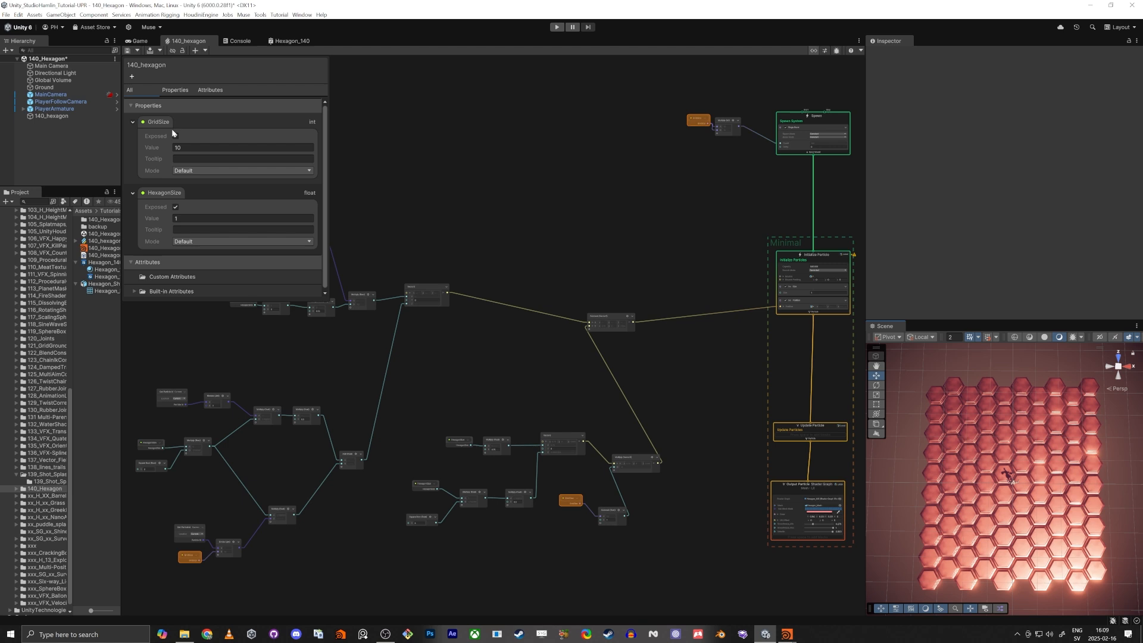
# Set GridSize to 50 on the 140_hexagon scene object and restart its Visual Effect component by disabling and re-enabling it.
pyautogui.click(59, 116)
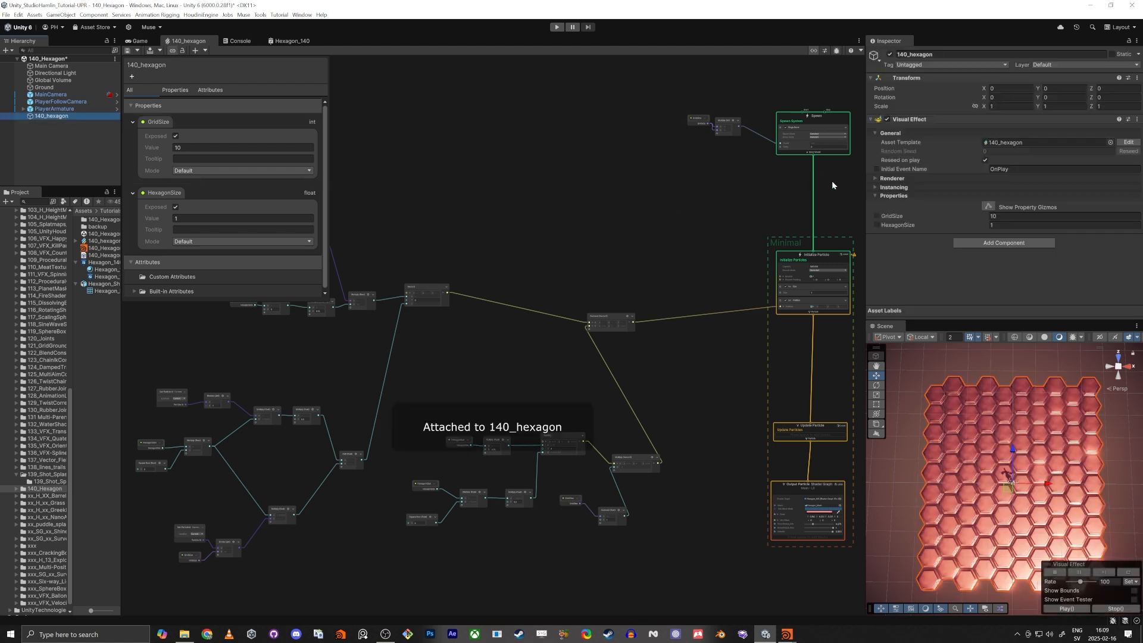
pyautogui.click(1012, 216)
pyautogui.write('50')
pyautogui.press('Return')
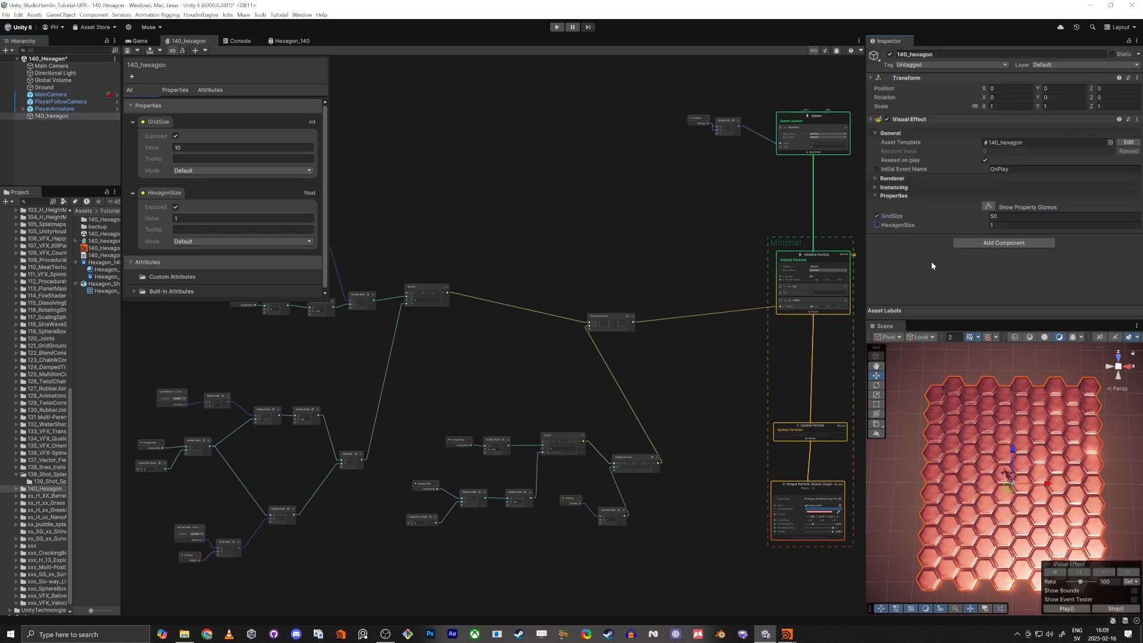
pyautogui.click(884, 121)
pyautogui.click(887, 120)
pyautogui.click(886, 119)
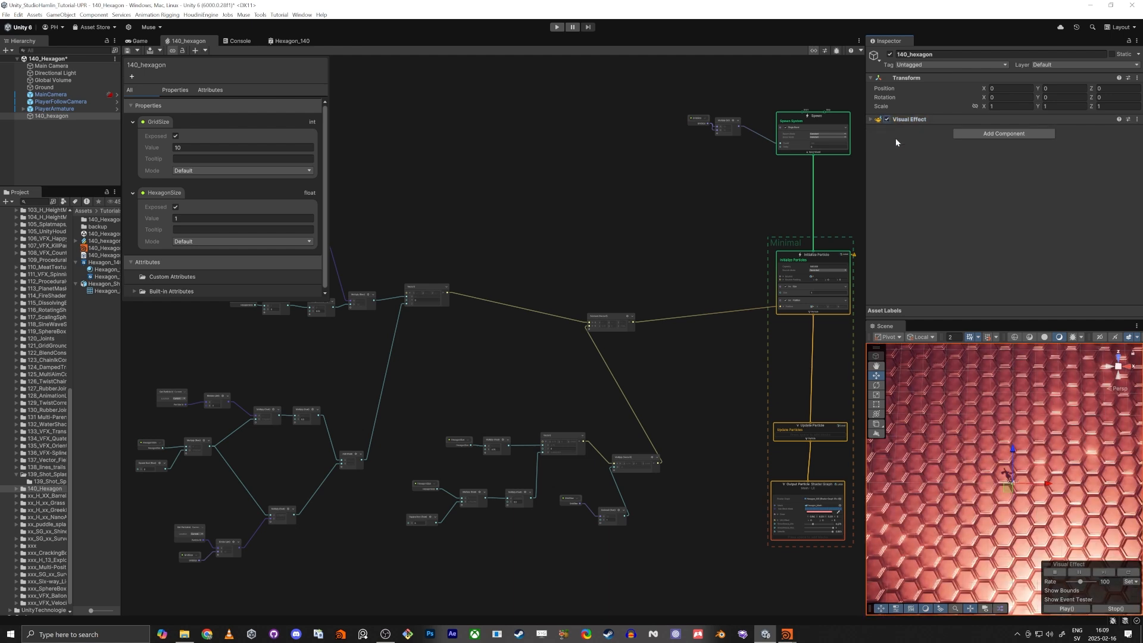
# Examine the enlarged hexagon grid around the character in a maximized Scene view at a low angle.
pyautogui.moveTo(1011, 470); pyautogui.dragTo(1026, 390, button='right')
pyautogui.click(1025, 389)
pyautogui.hotkey('shift', 'space')
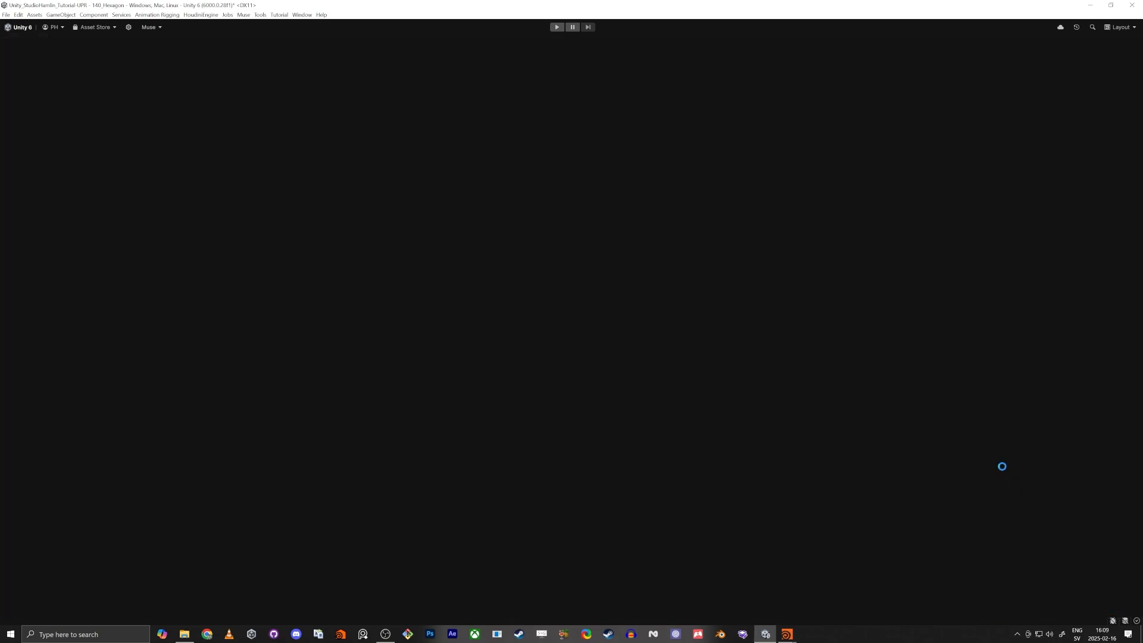
pyautogui.moveTo(614, 400); pyautogui.dragTo(410, 361, button='right')
pyautogui.press('w')
pyautogui.press('d')
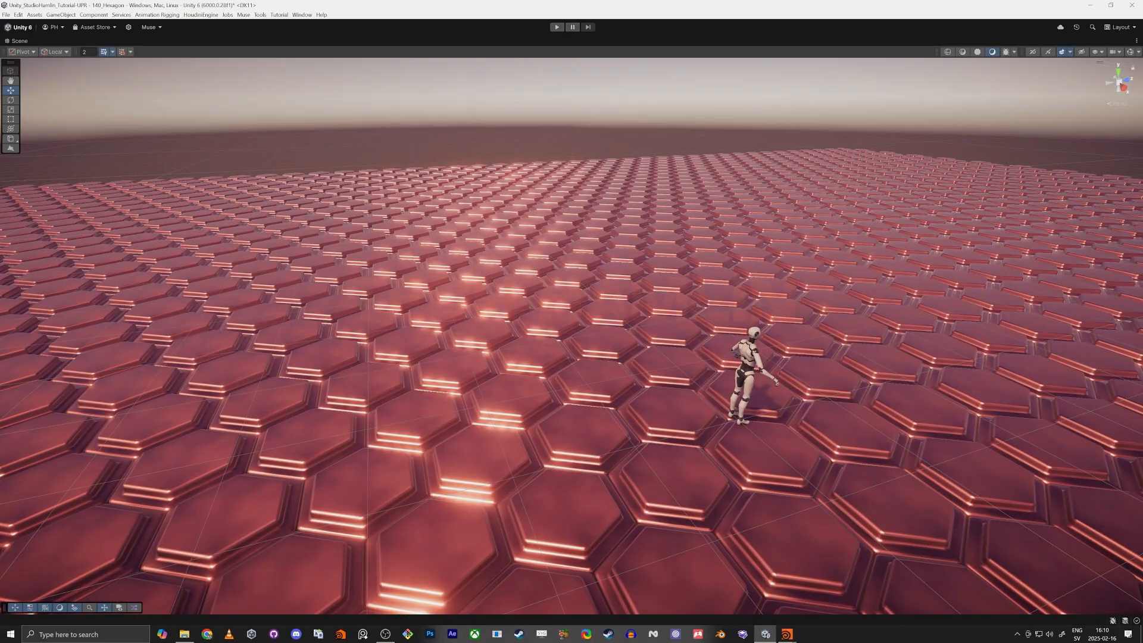